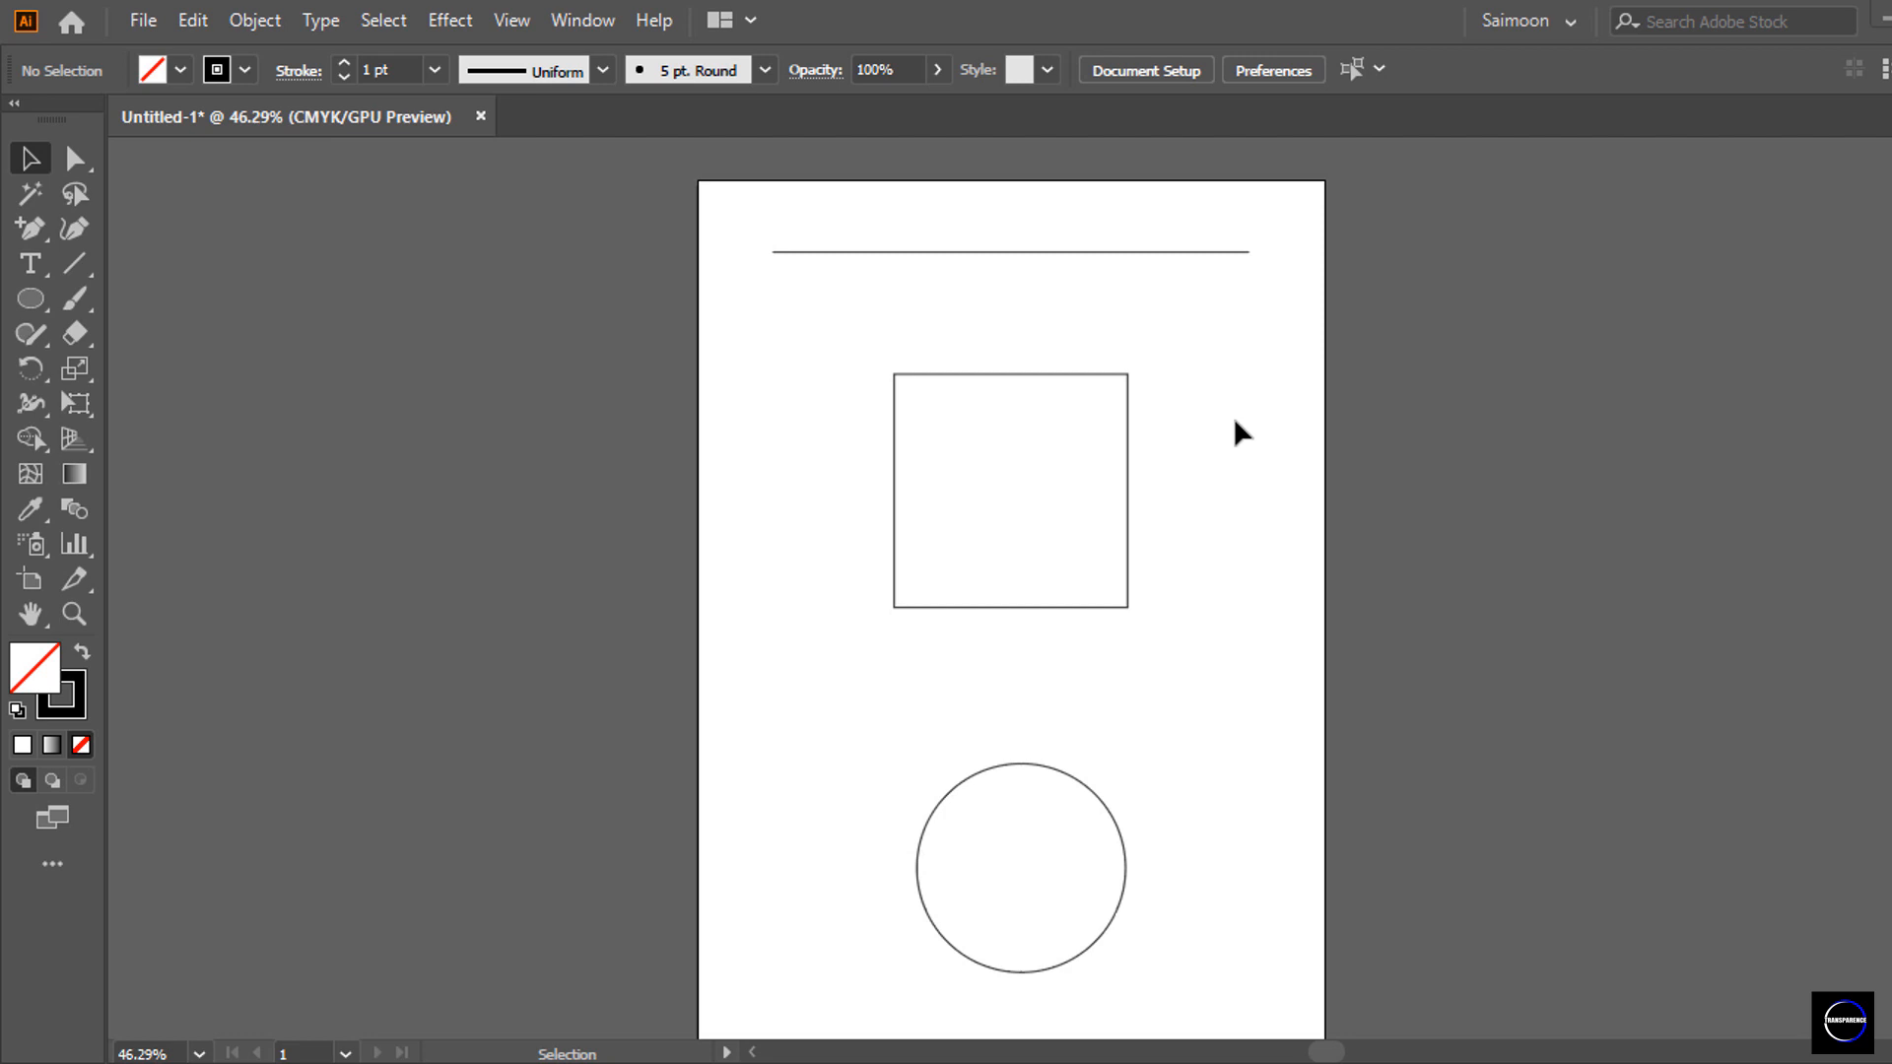
Select the line, the square and the circle one after another with the Direct Selection tool, and clear the selection.
key(a)
scroll(1232, 417, up, 1)
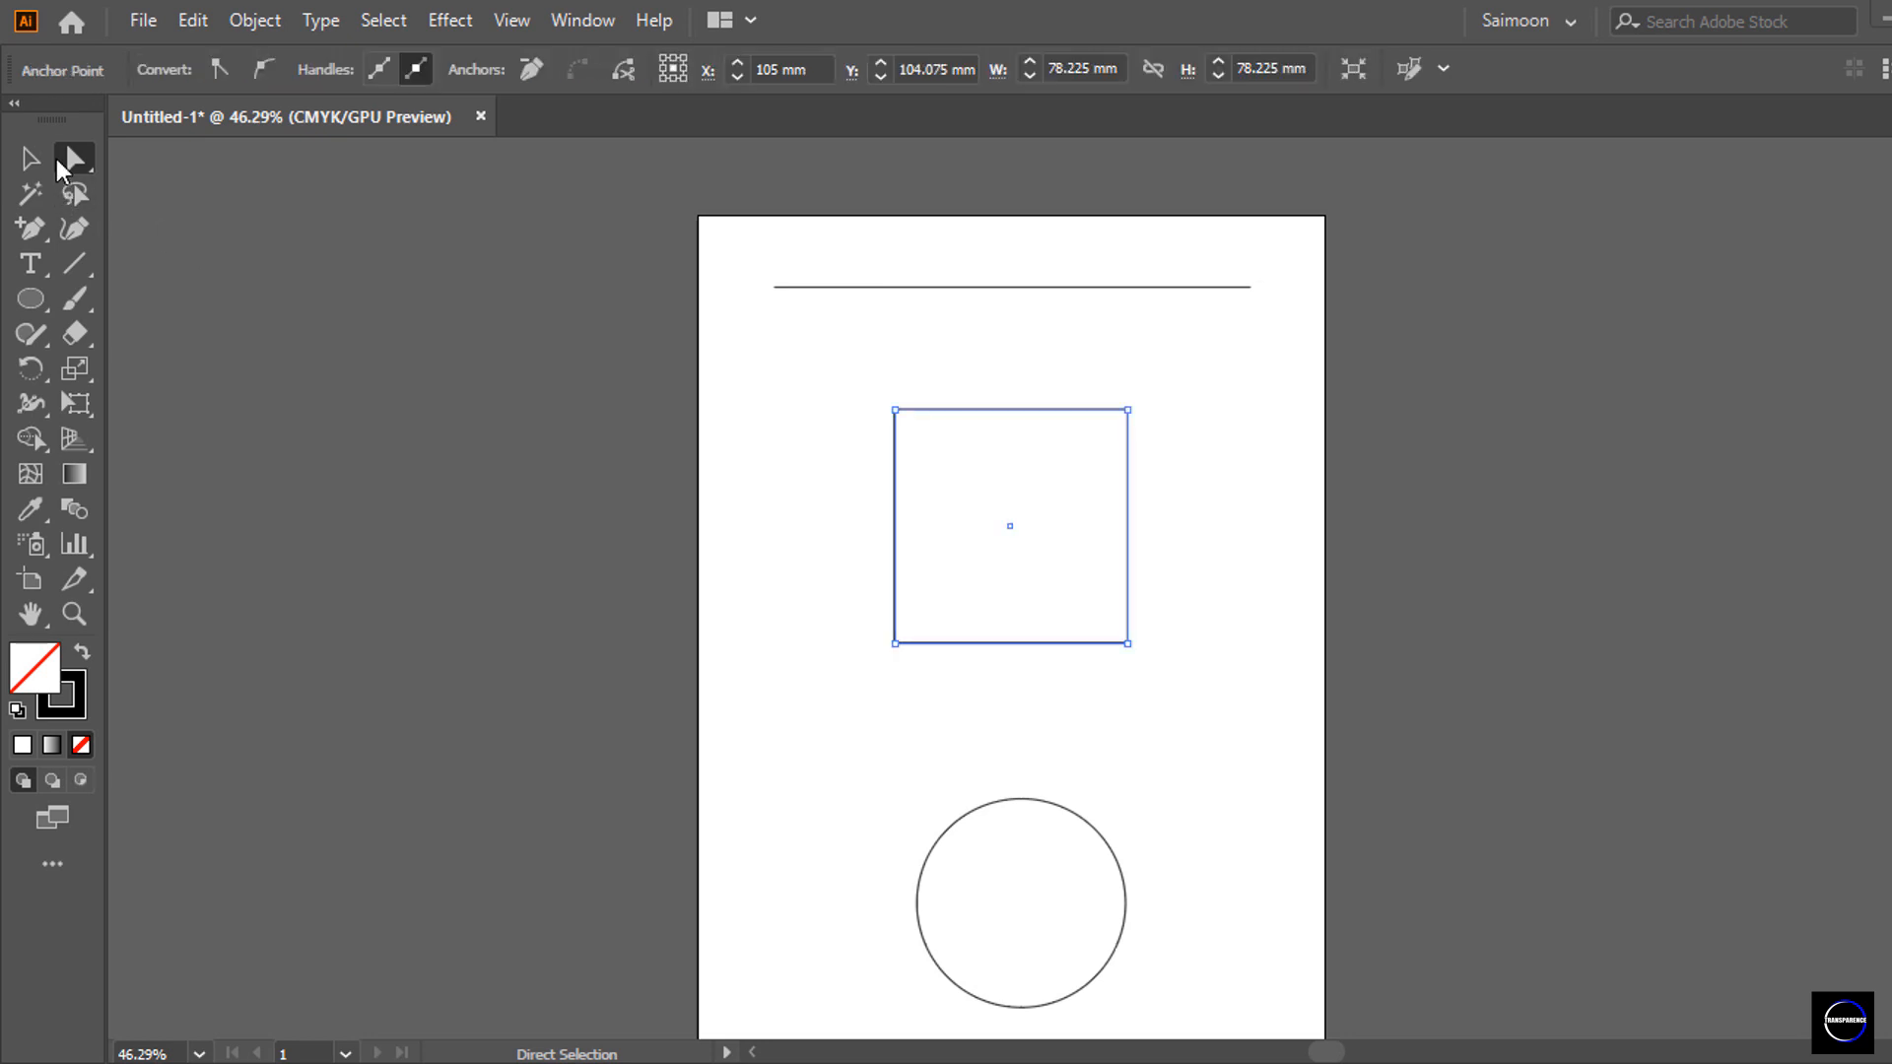
click(929, 288)
click(1012, 409)
click(1068, 819)
click(1094, 832)
click(1163, 680)
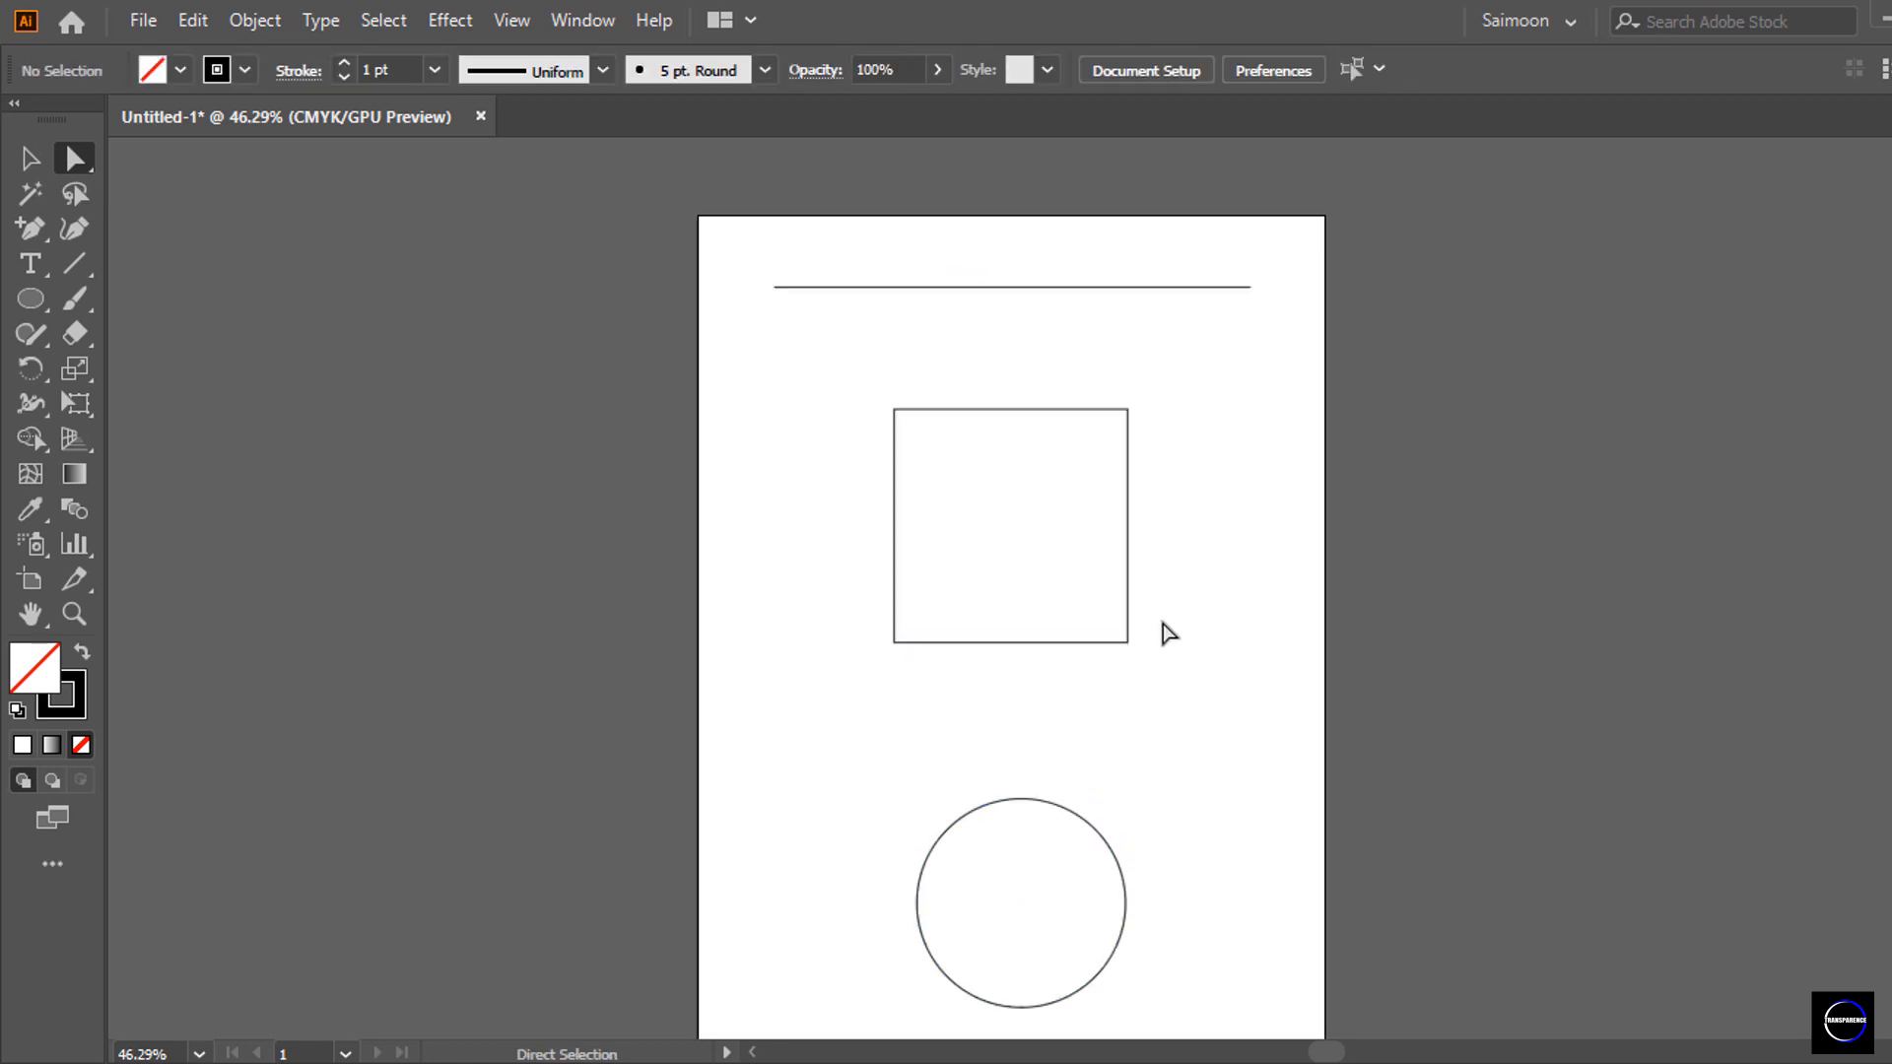
Try duplicating the square beside and below the original, undo the copies and clear the selection.
alt+drag(1129, 567, 944, 773)
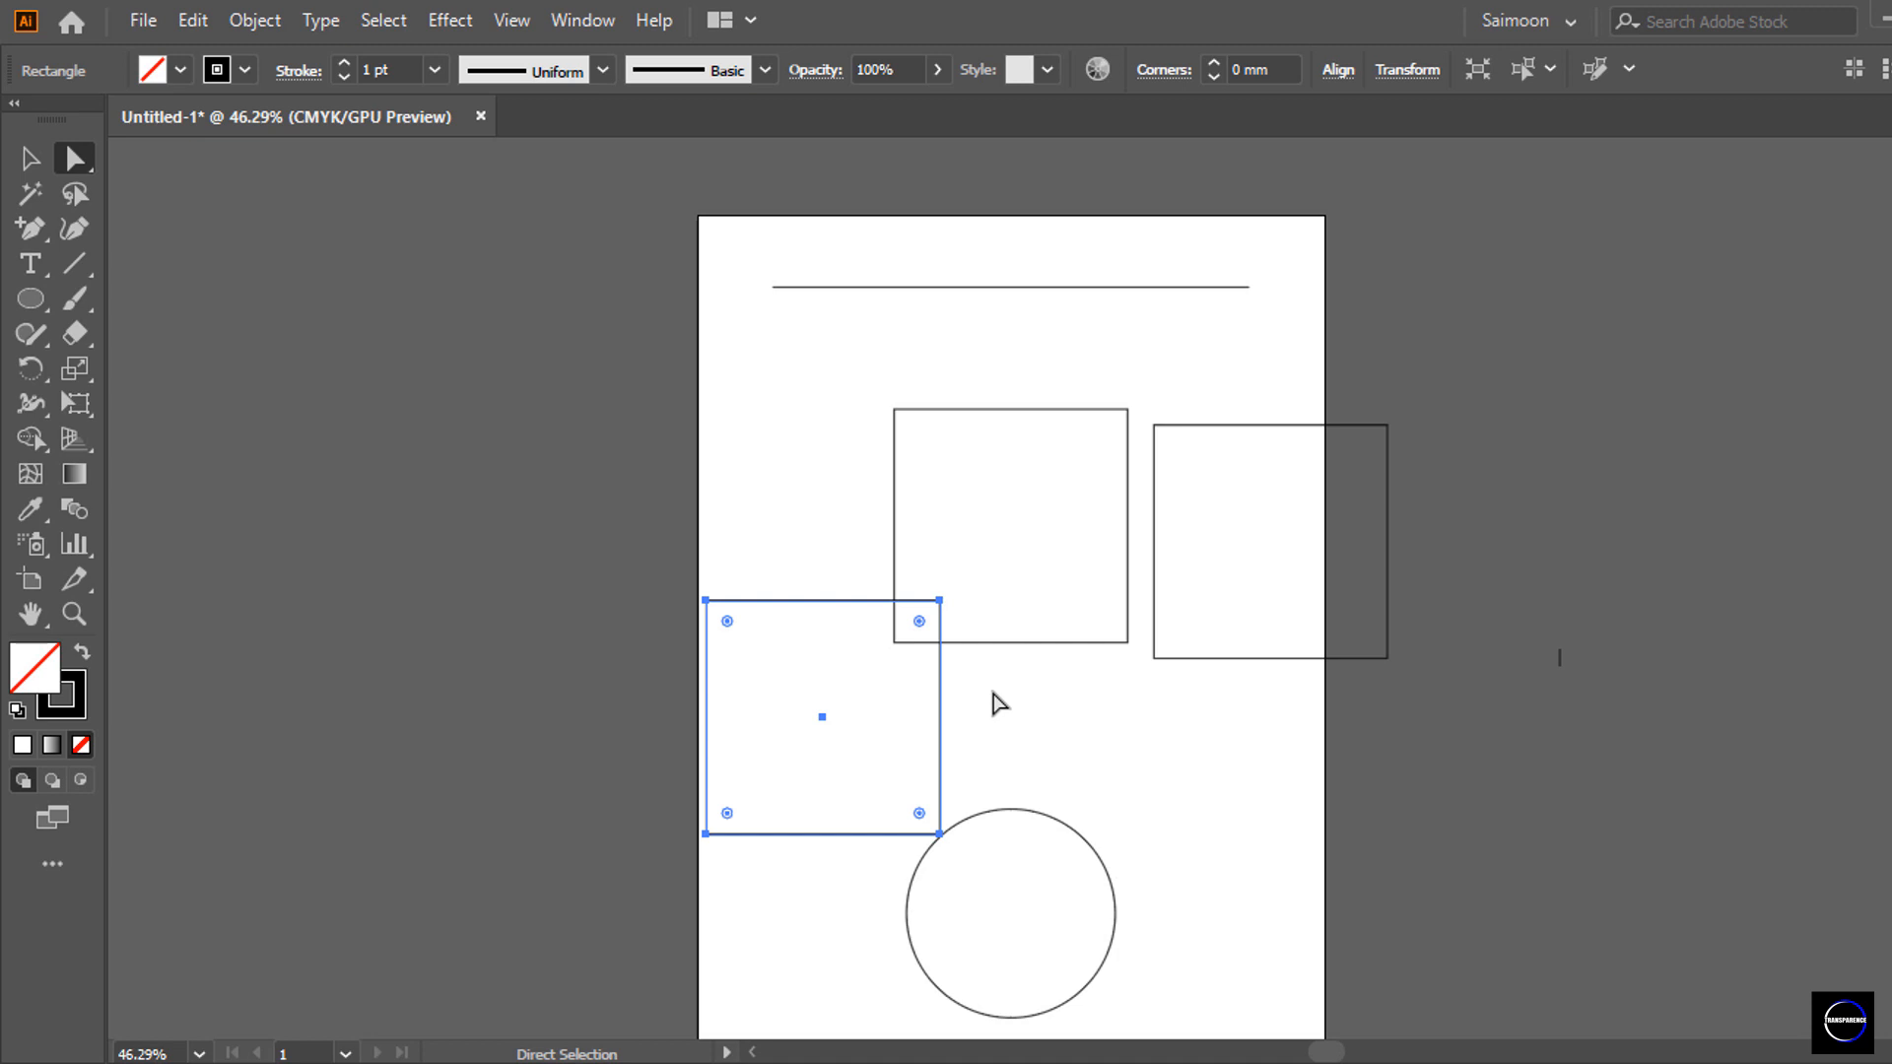
key(ctrl+z)
key(ctrl+z)
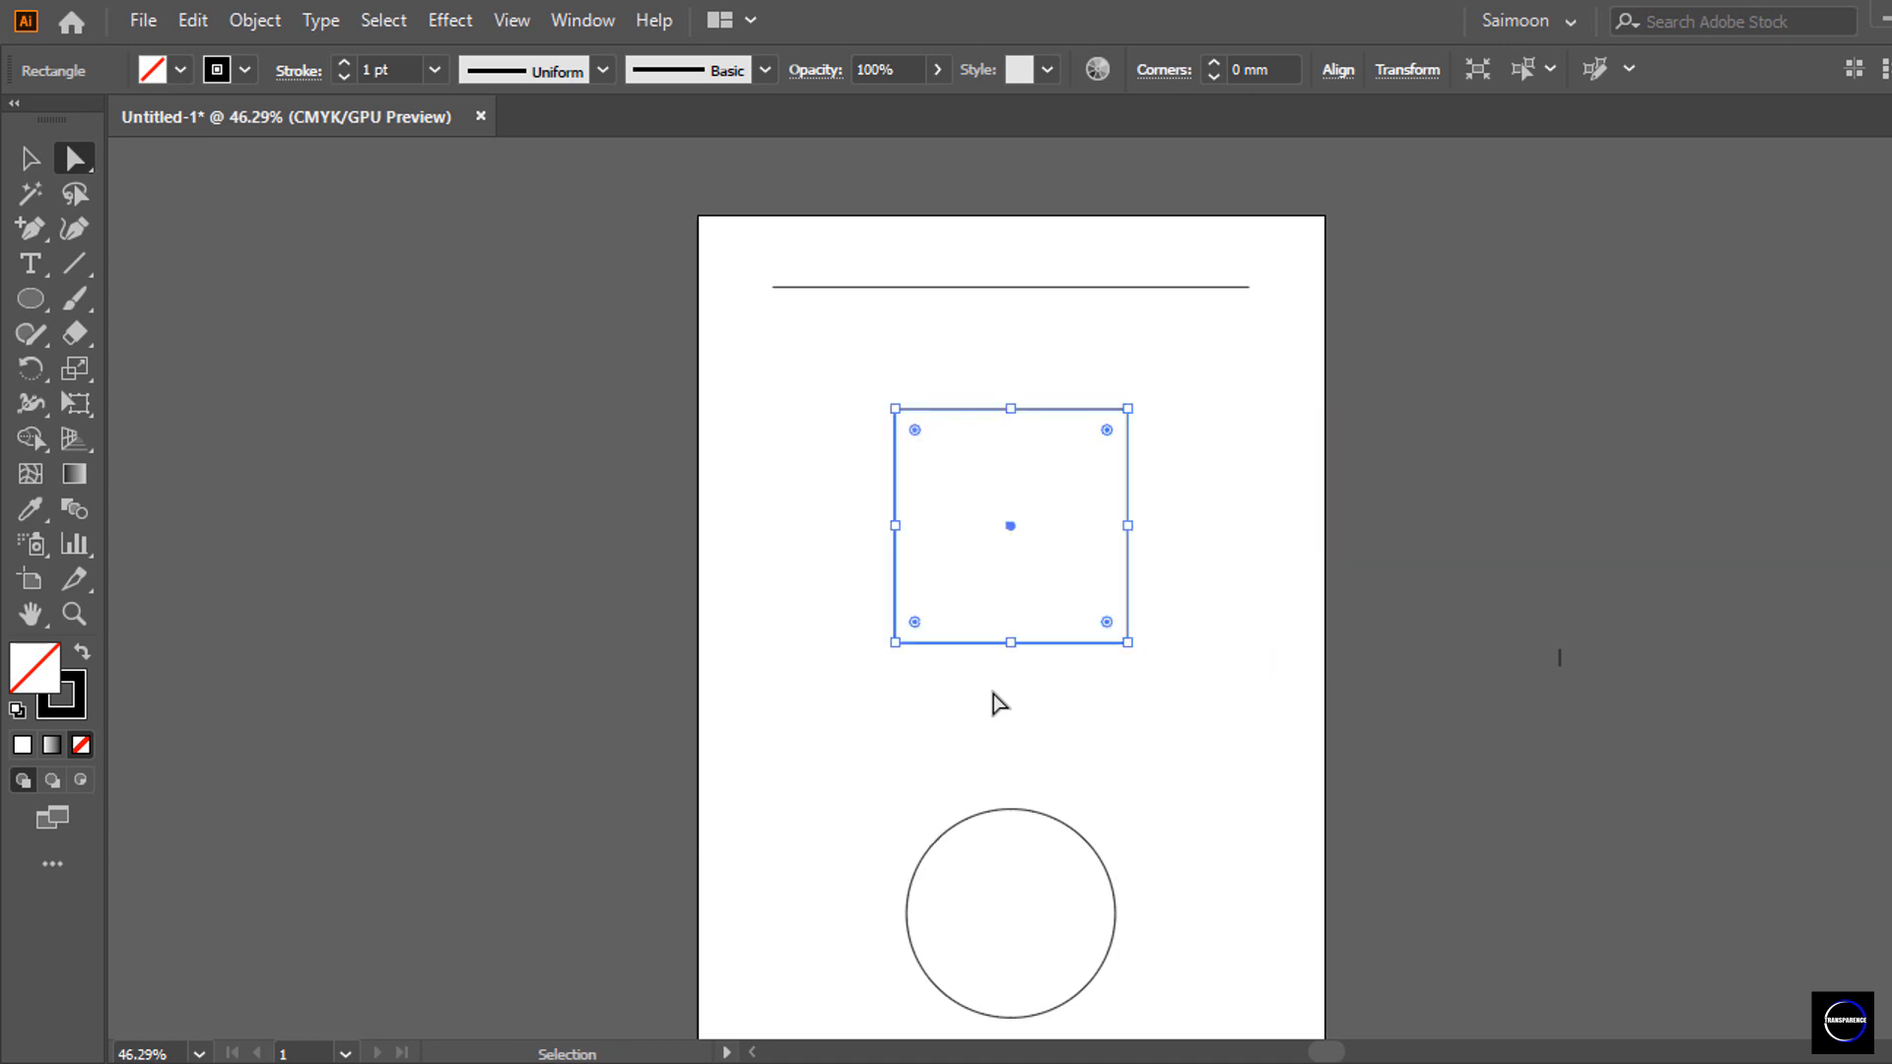
click(1239, 556)
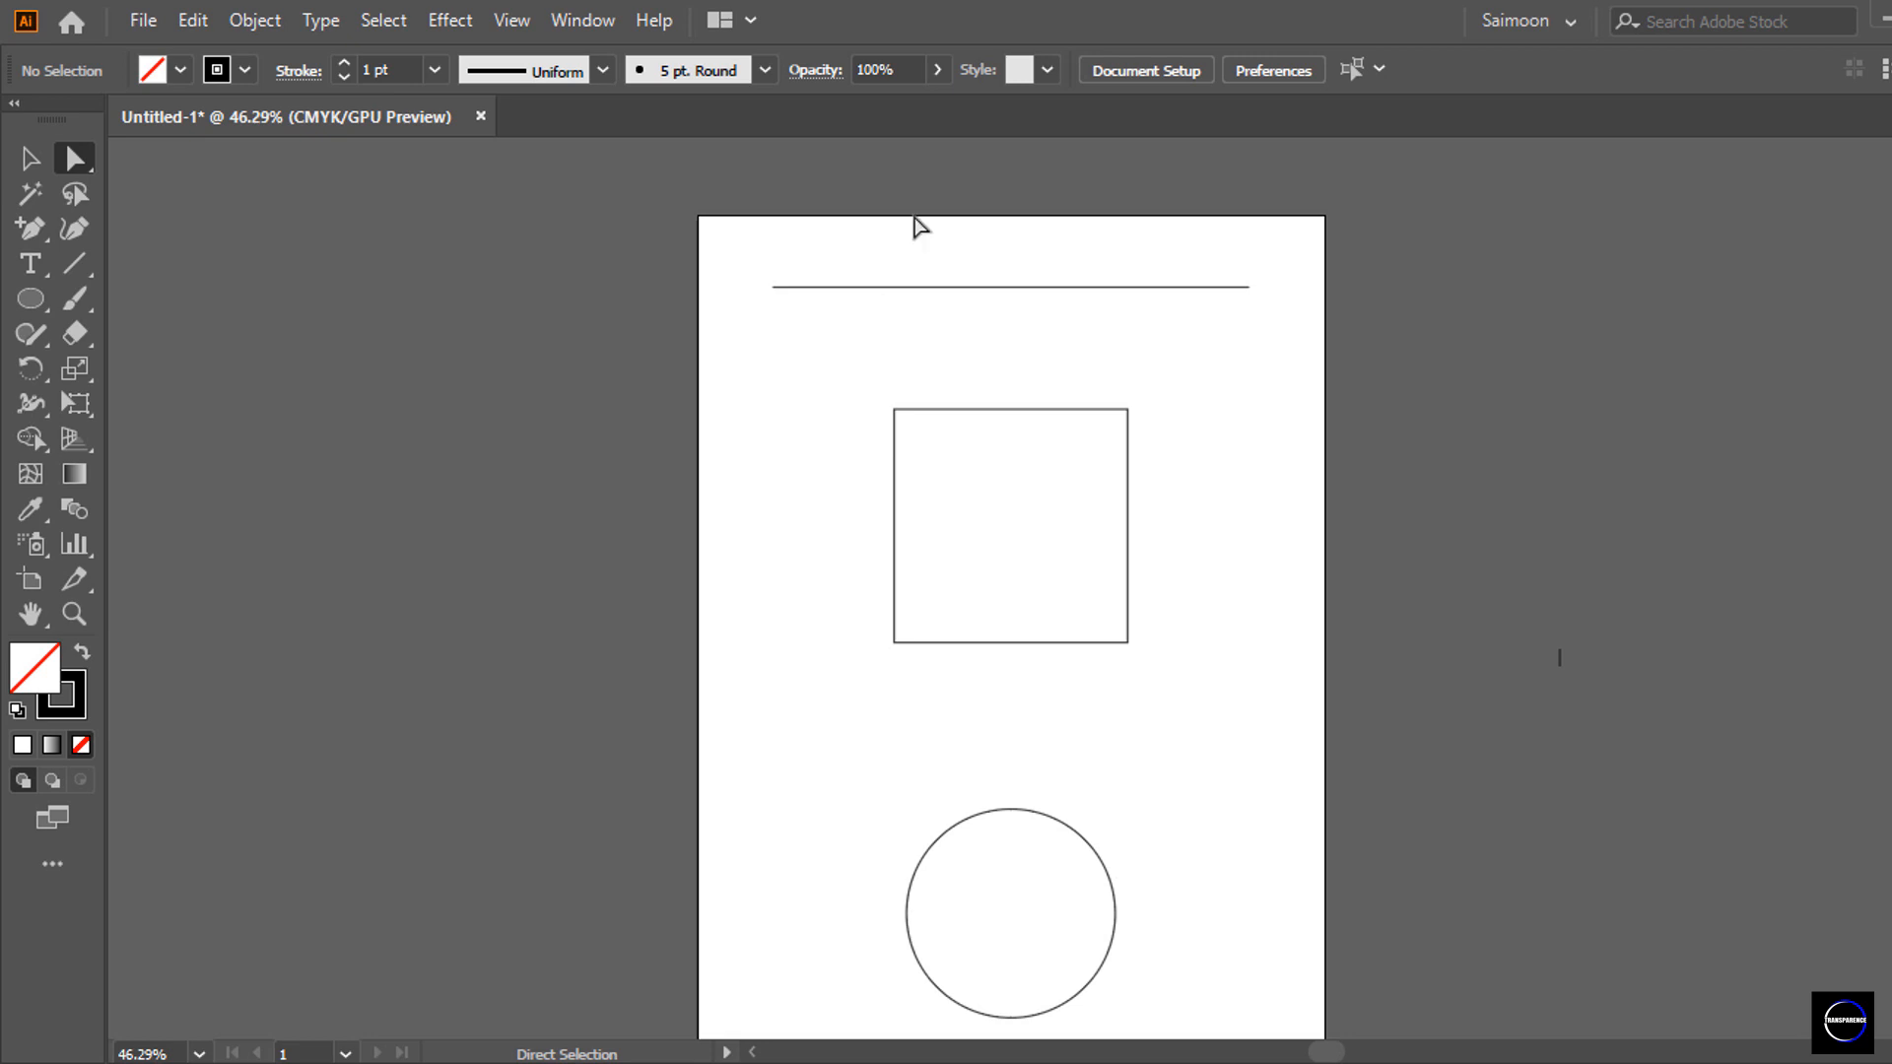
Move only the line's right endpoint outward and slightly down, to about X 194.5 mm, Y 25.9 mm.
click(953, 290)
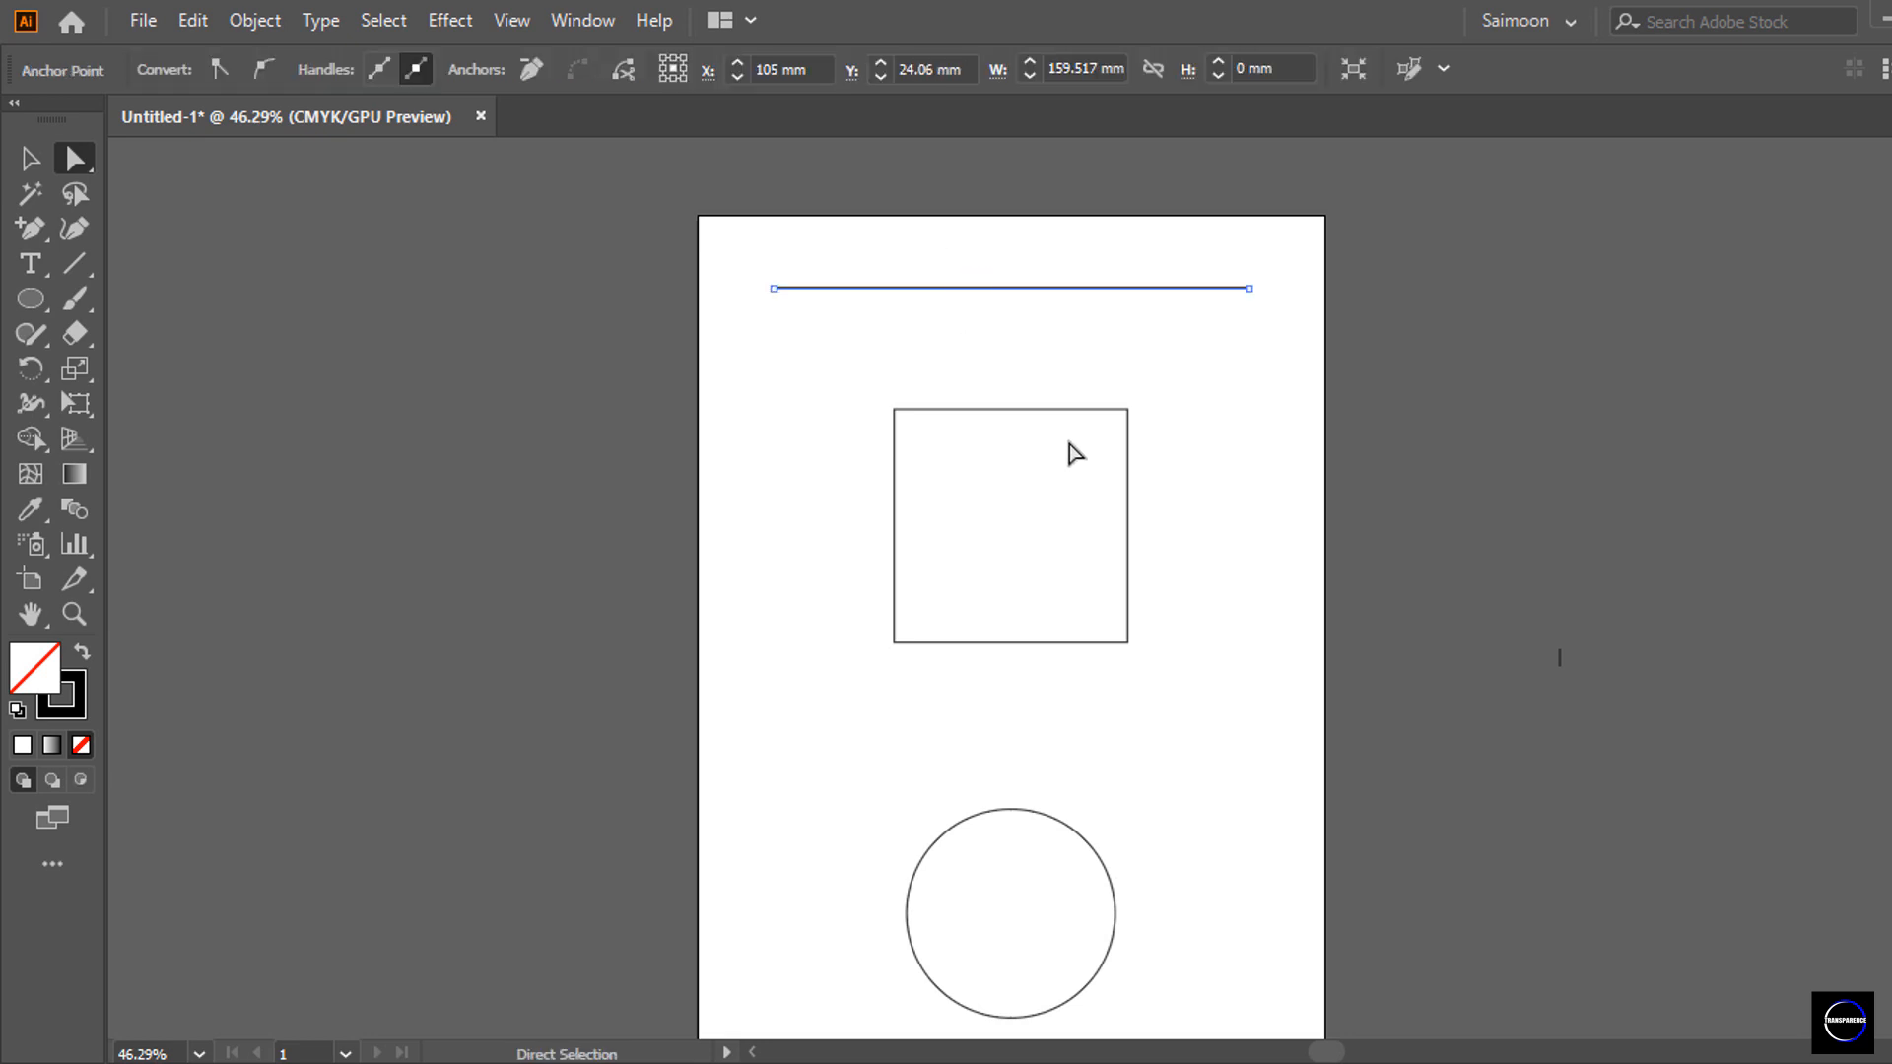
click(1249, 289)
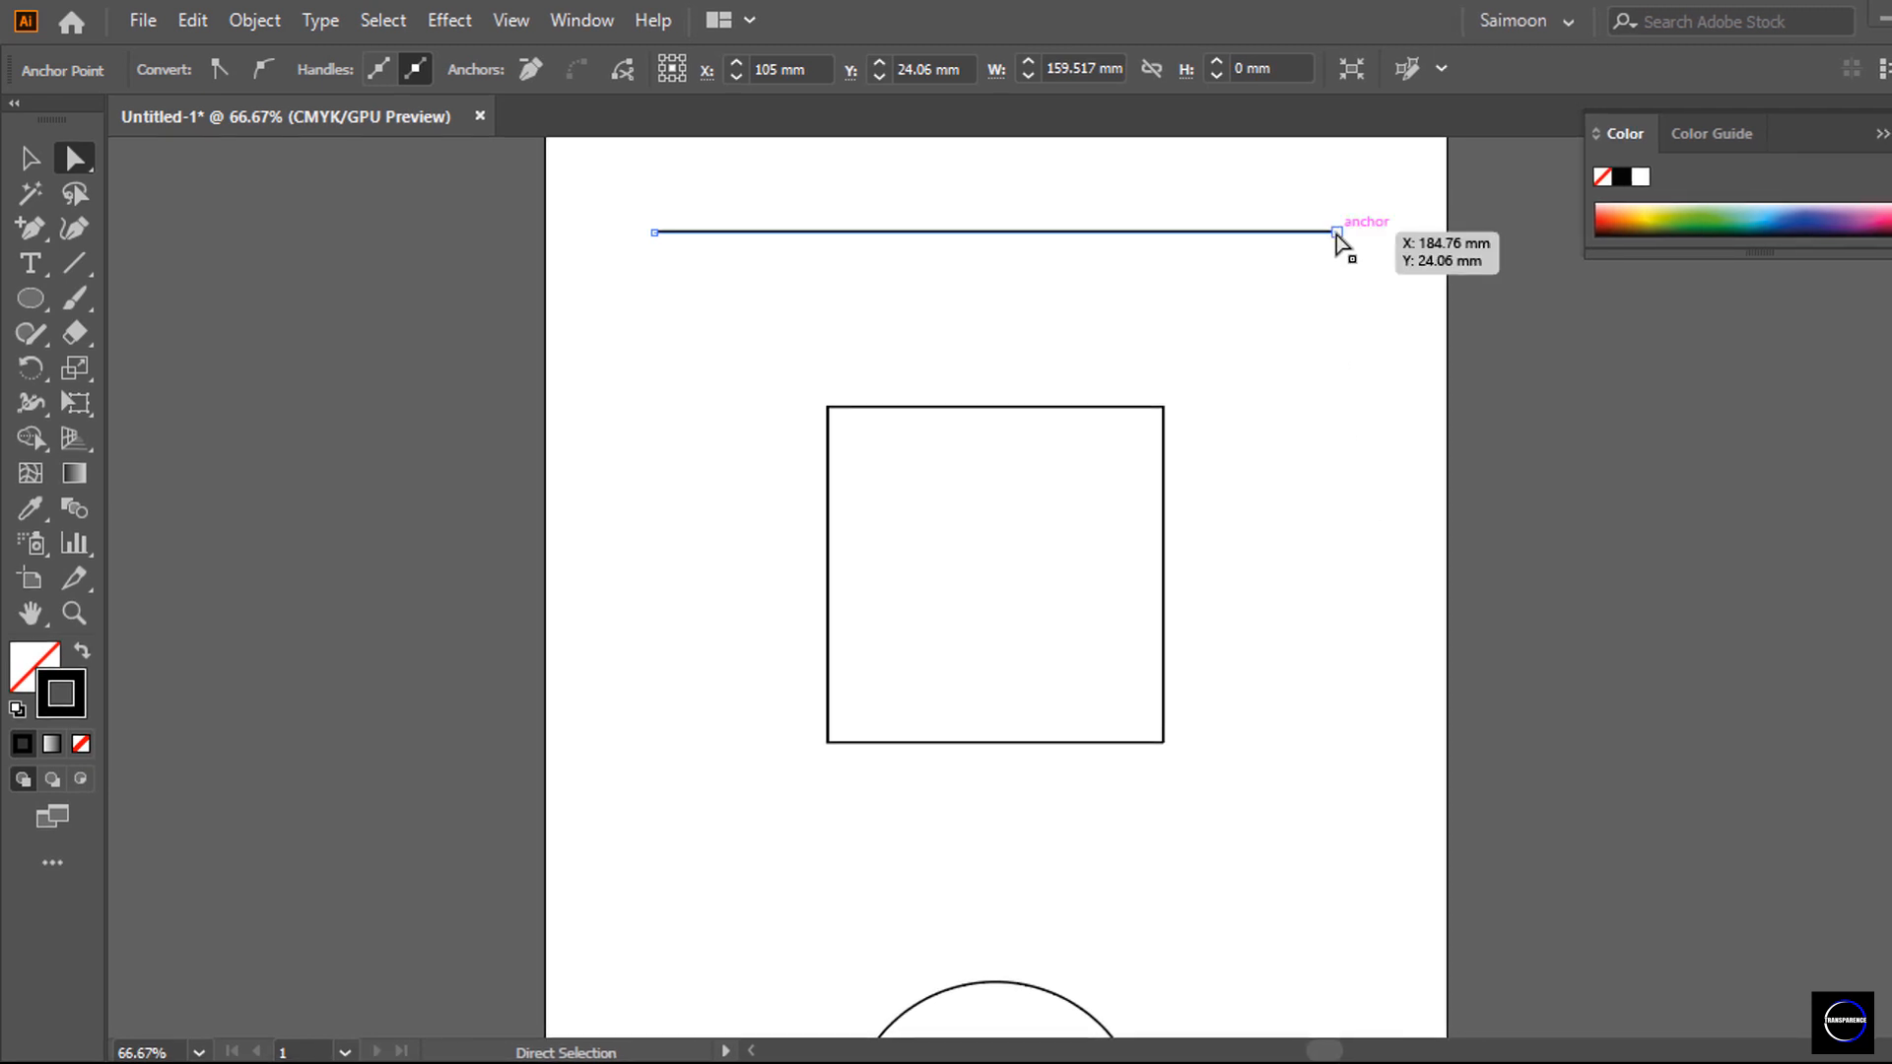
drag(1337, 233, 1339, 238)
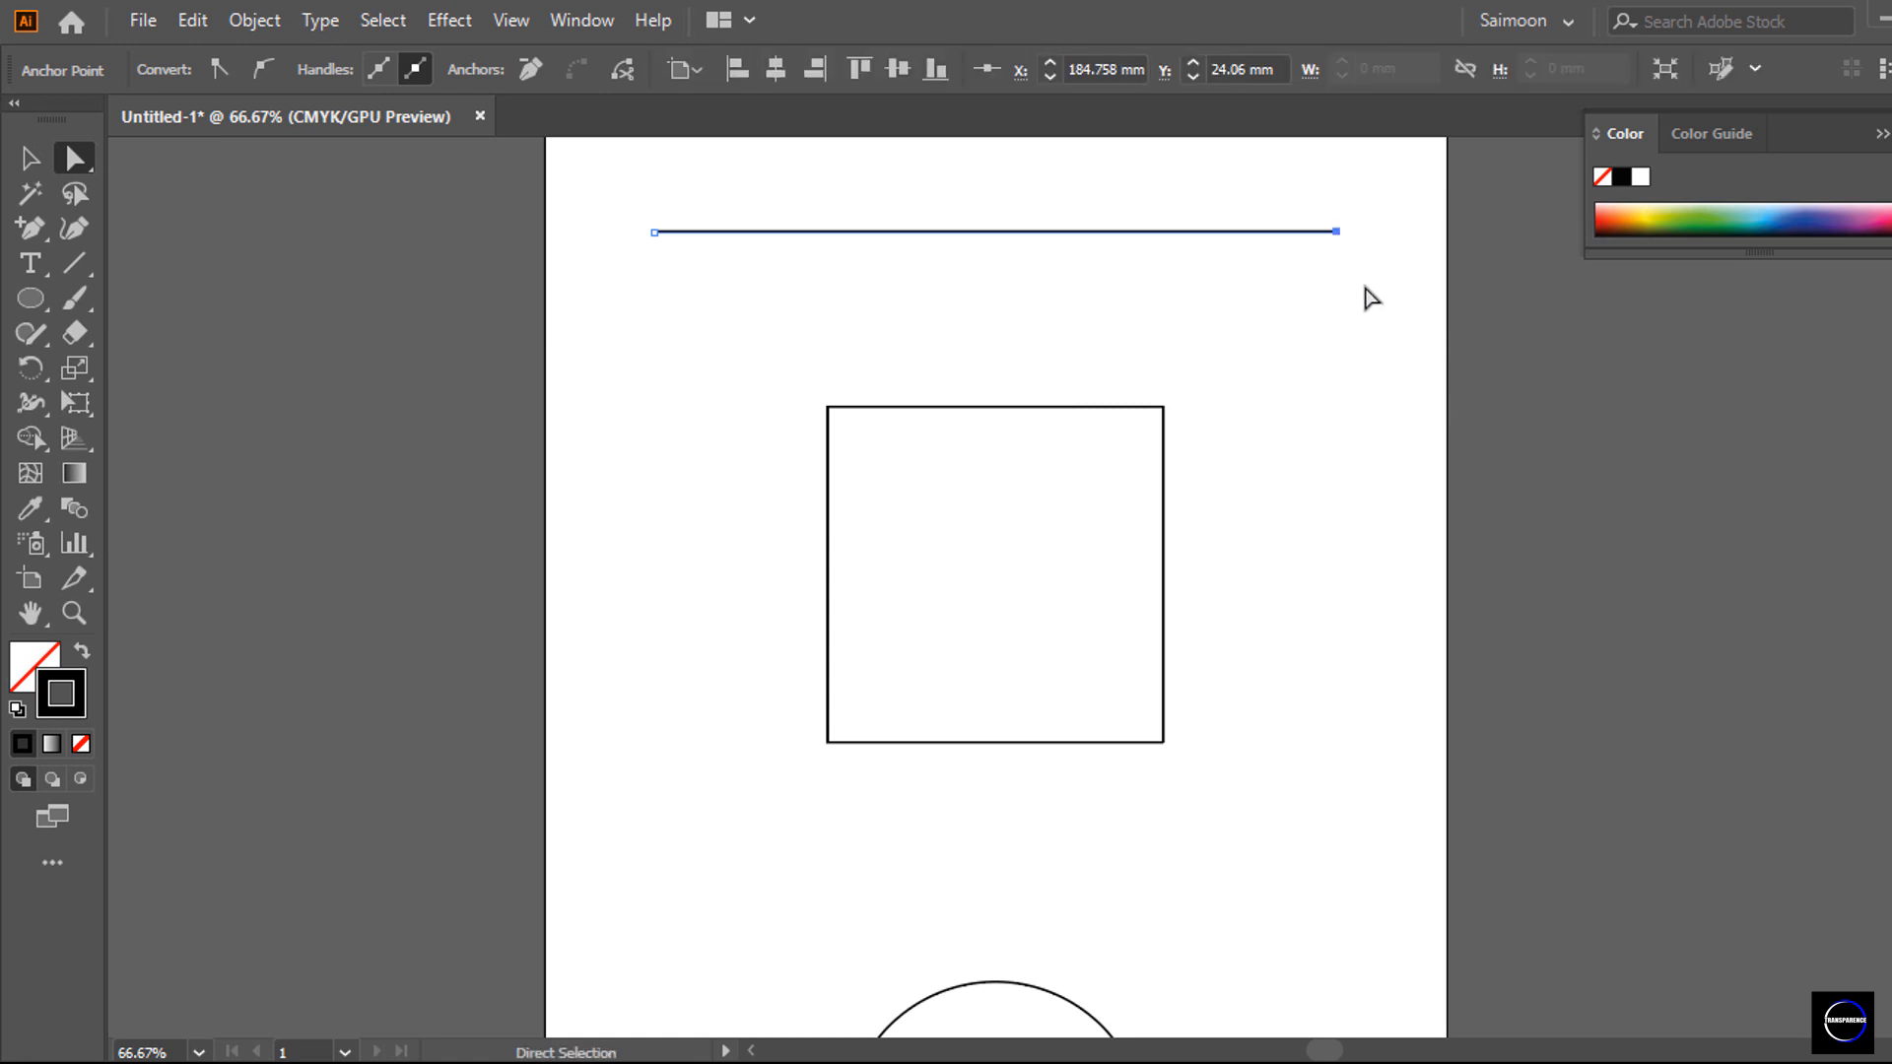
drag(1336, 233, 1379, 265)
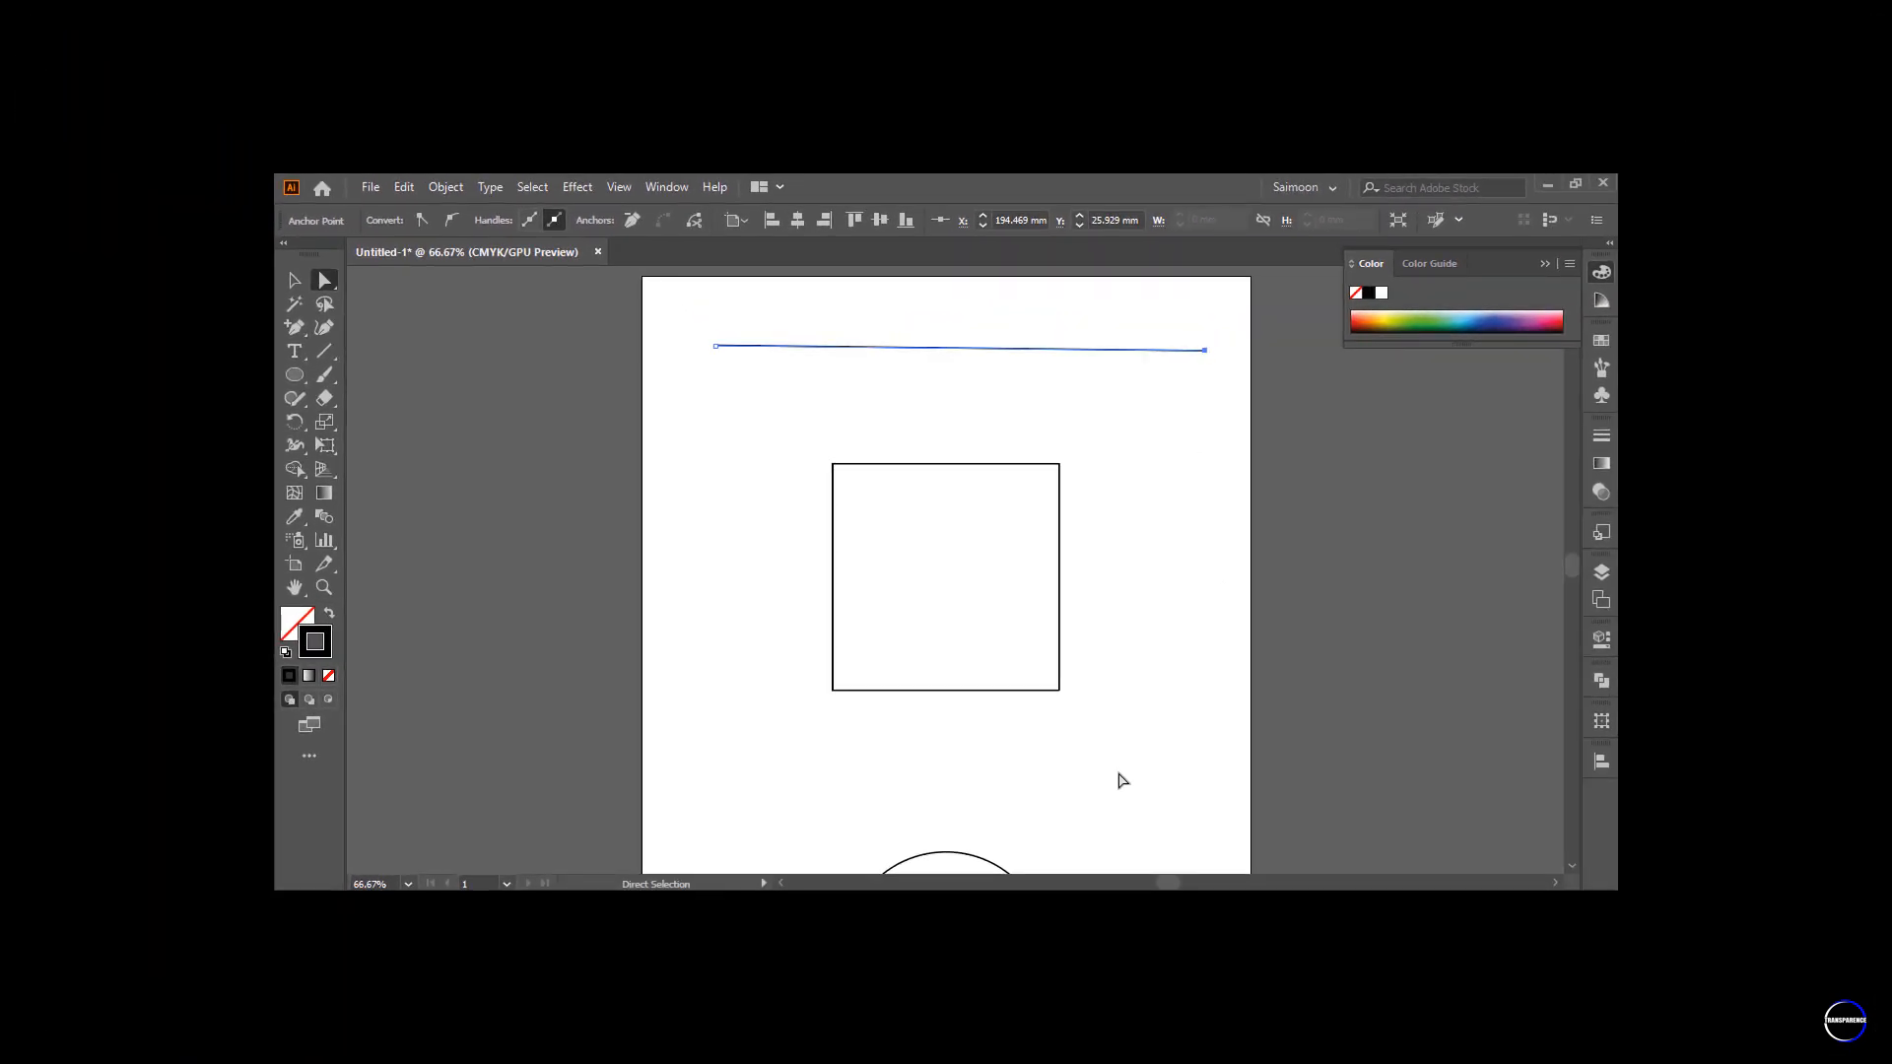
Select the whole square with the Direct Selection tool, round all four corners to about 12.3 mm, and undo the rounding.
click(1059, 689)
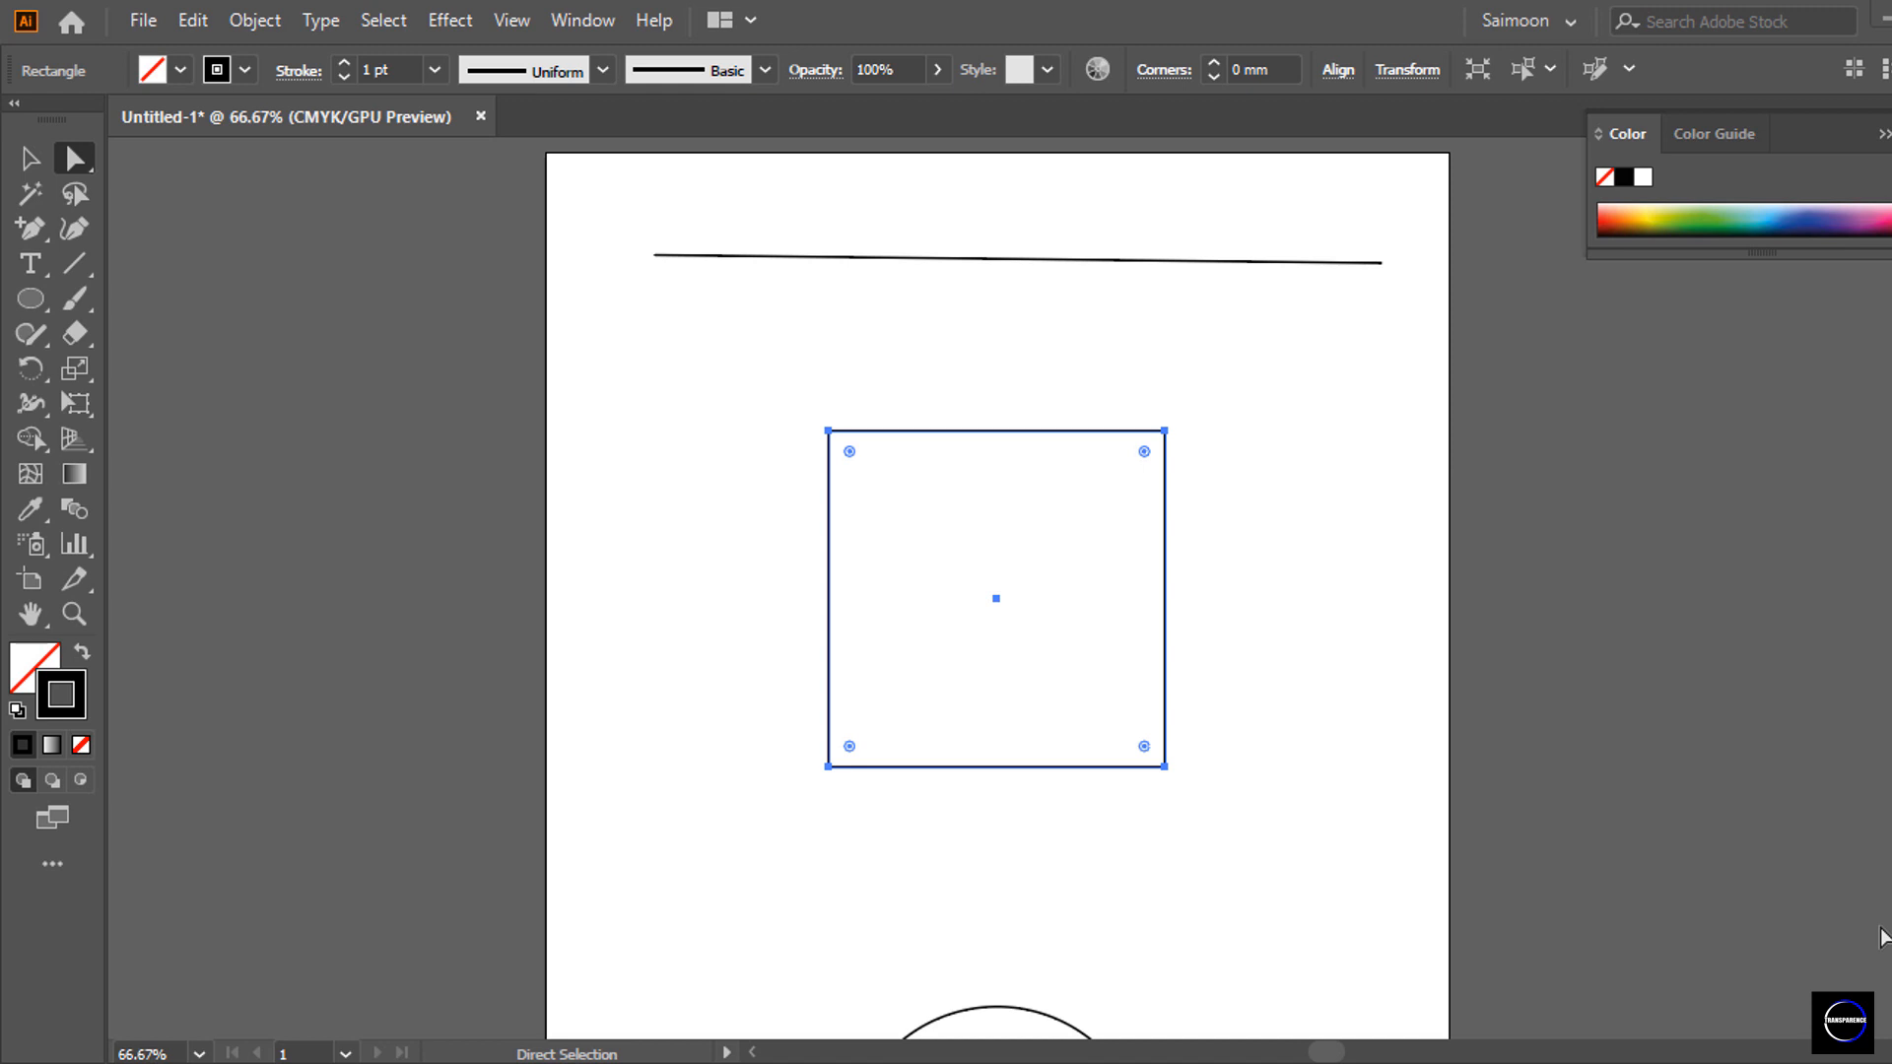
key(v)
click(1055, 1026)
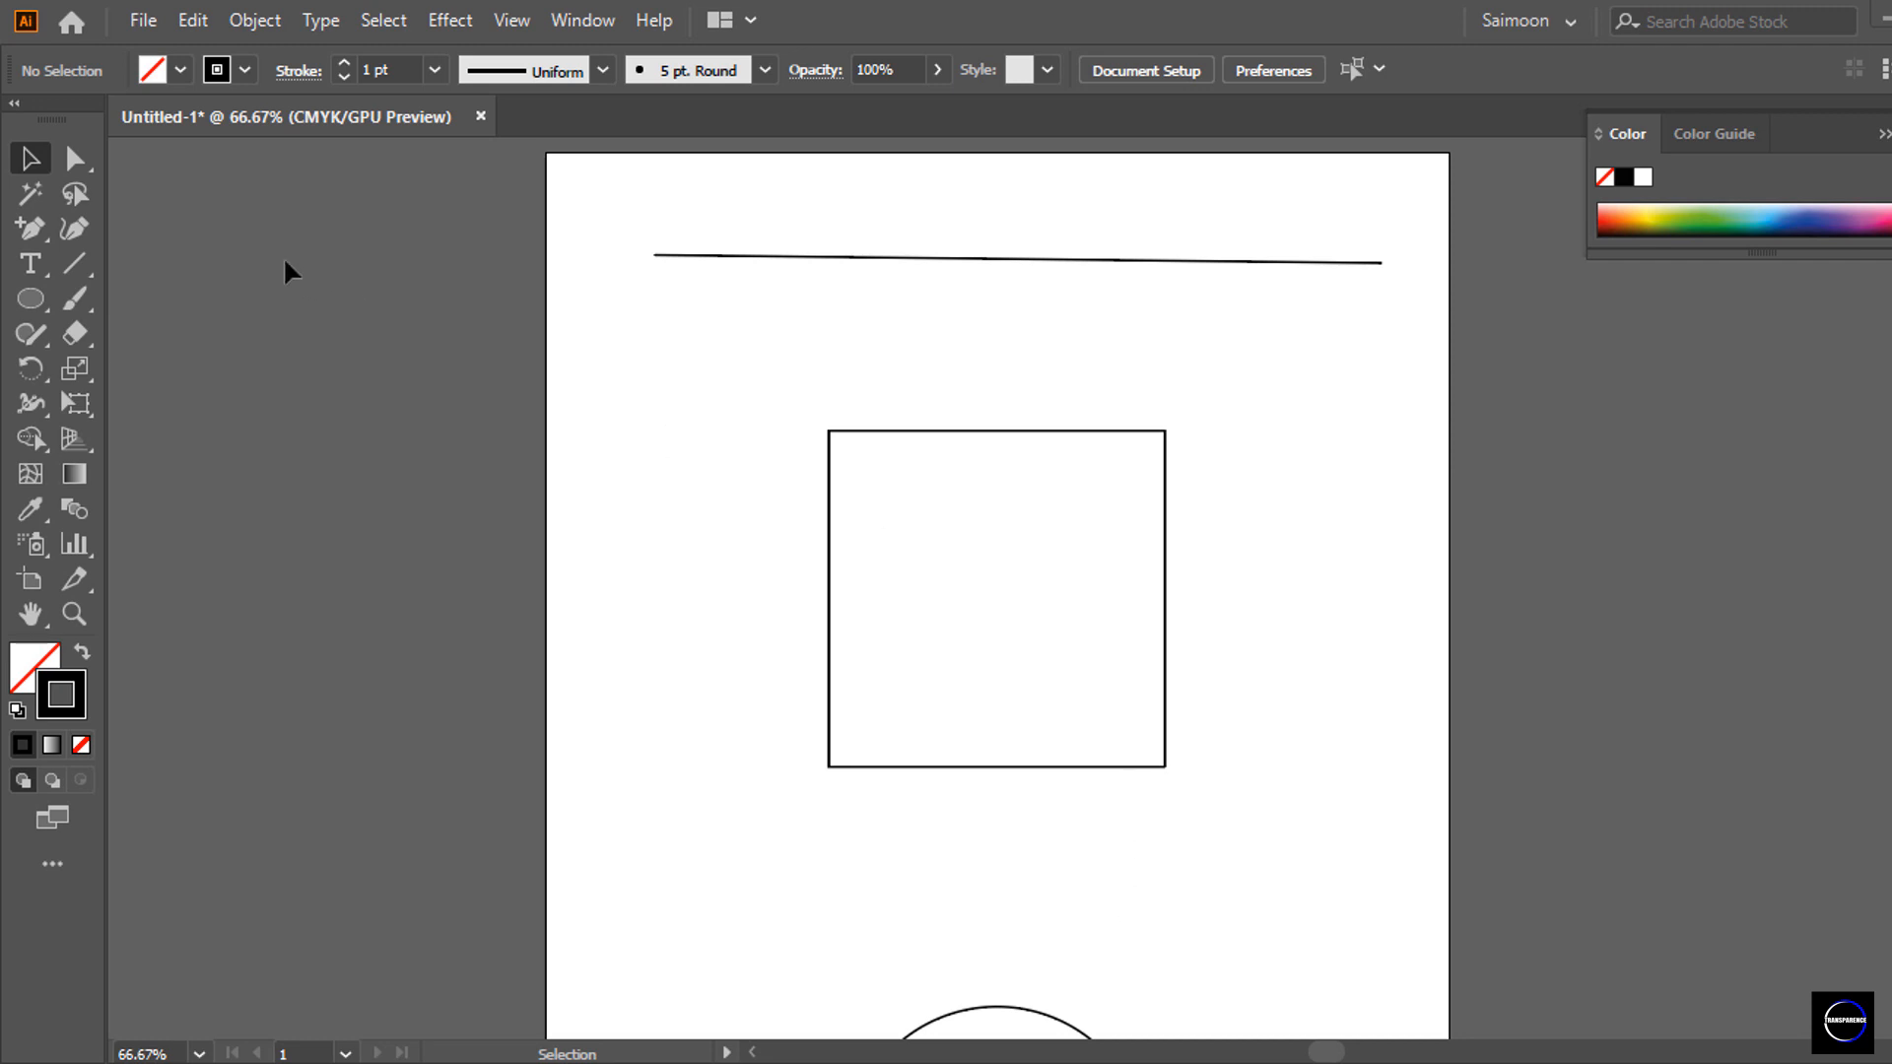
key(a)
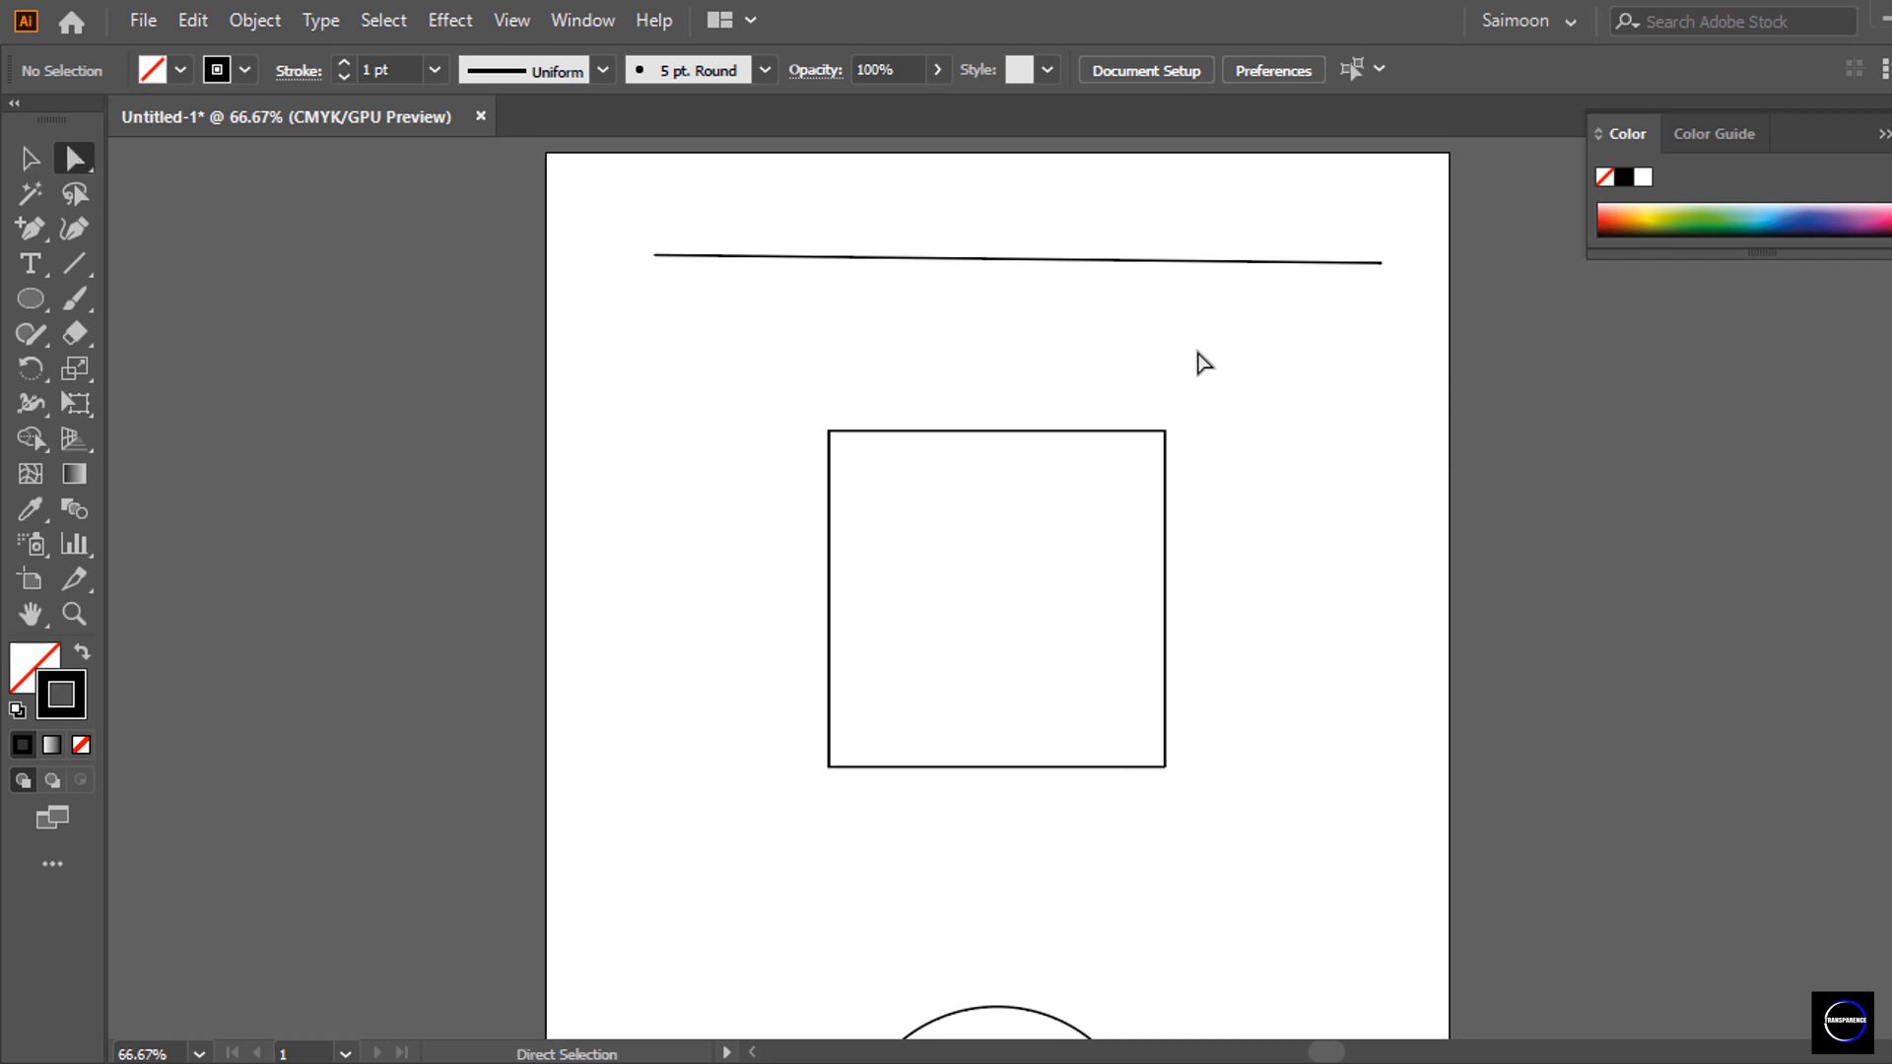
drag(1260, 355, 781, 837)
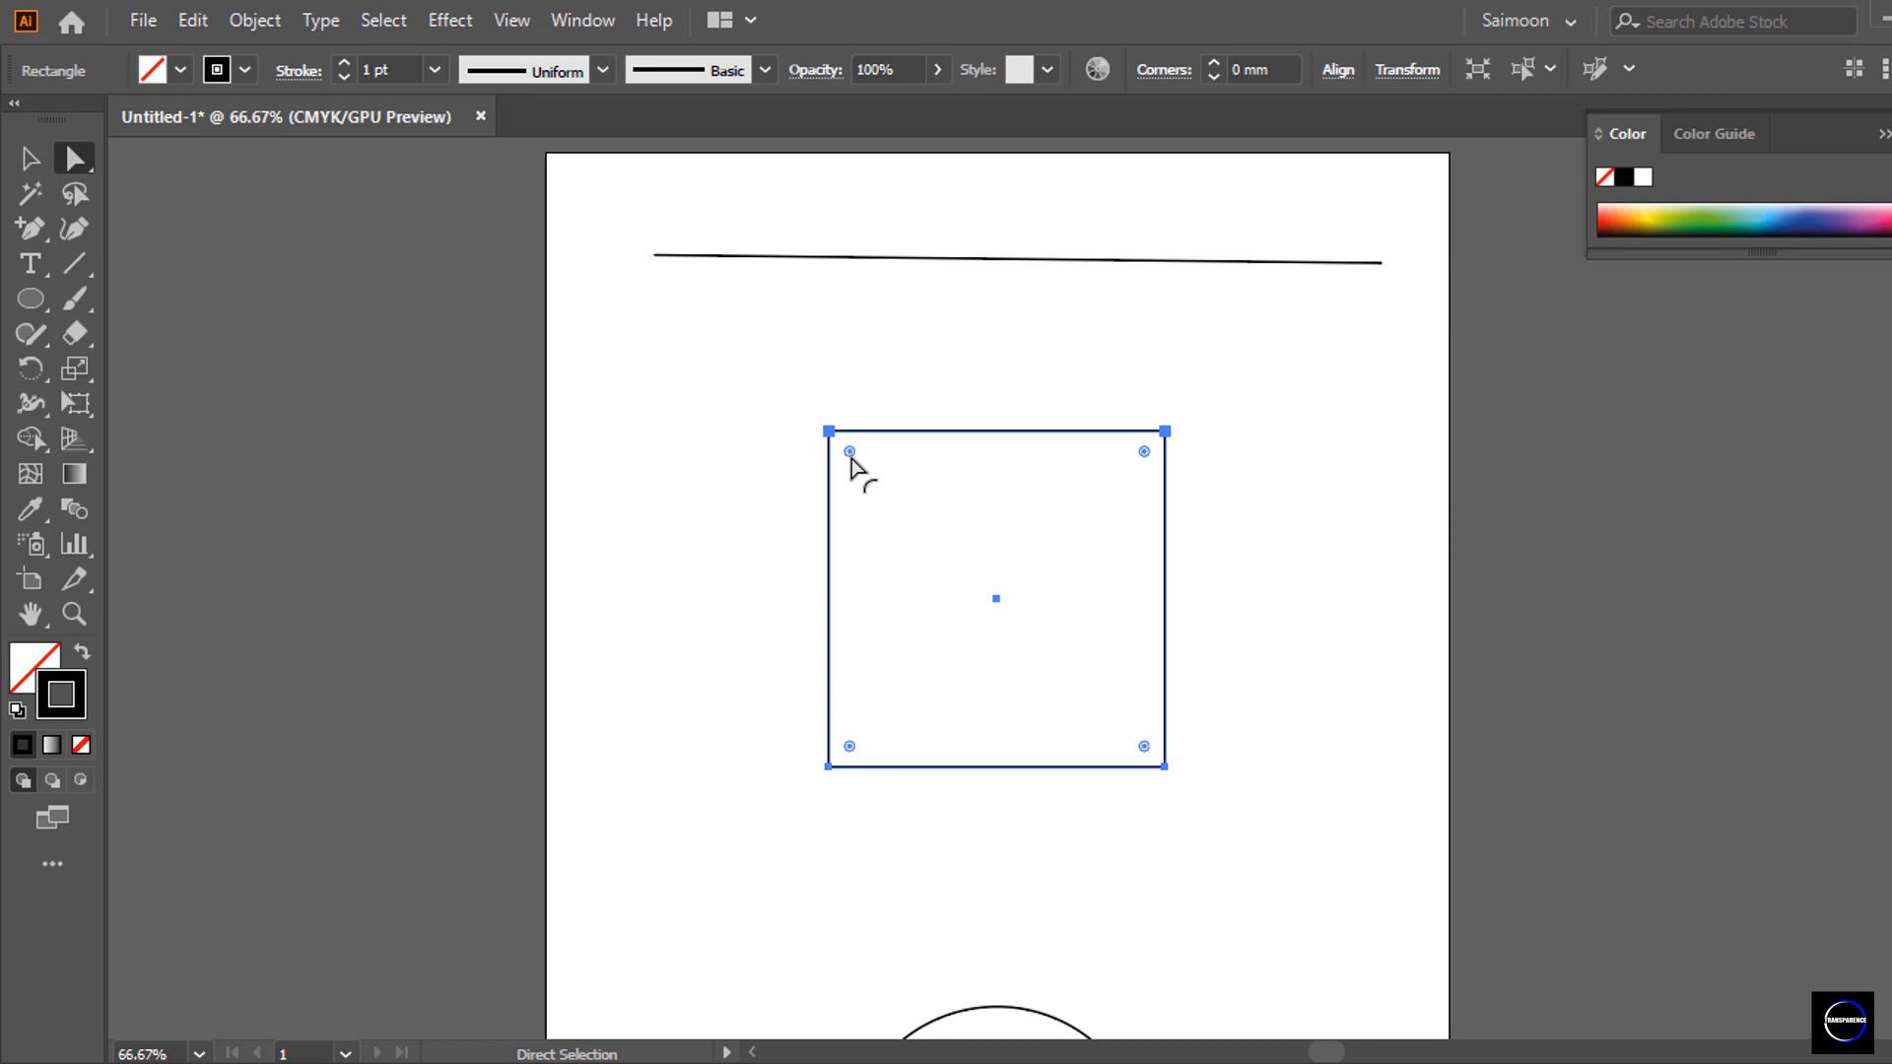
drag(850, 453, 880, 502)
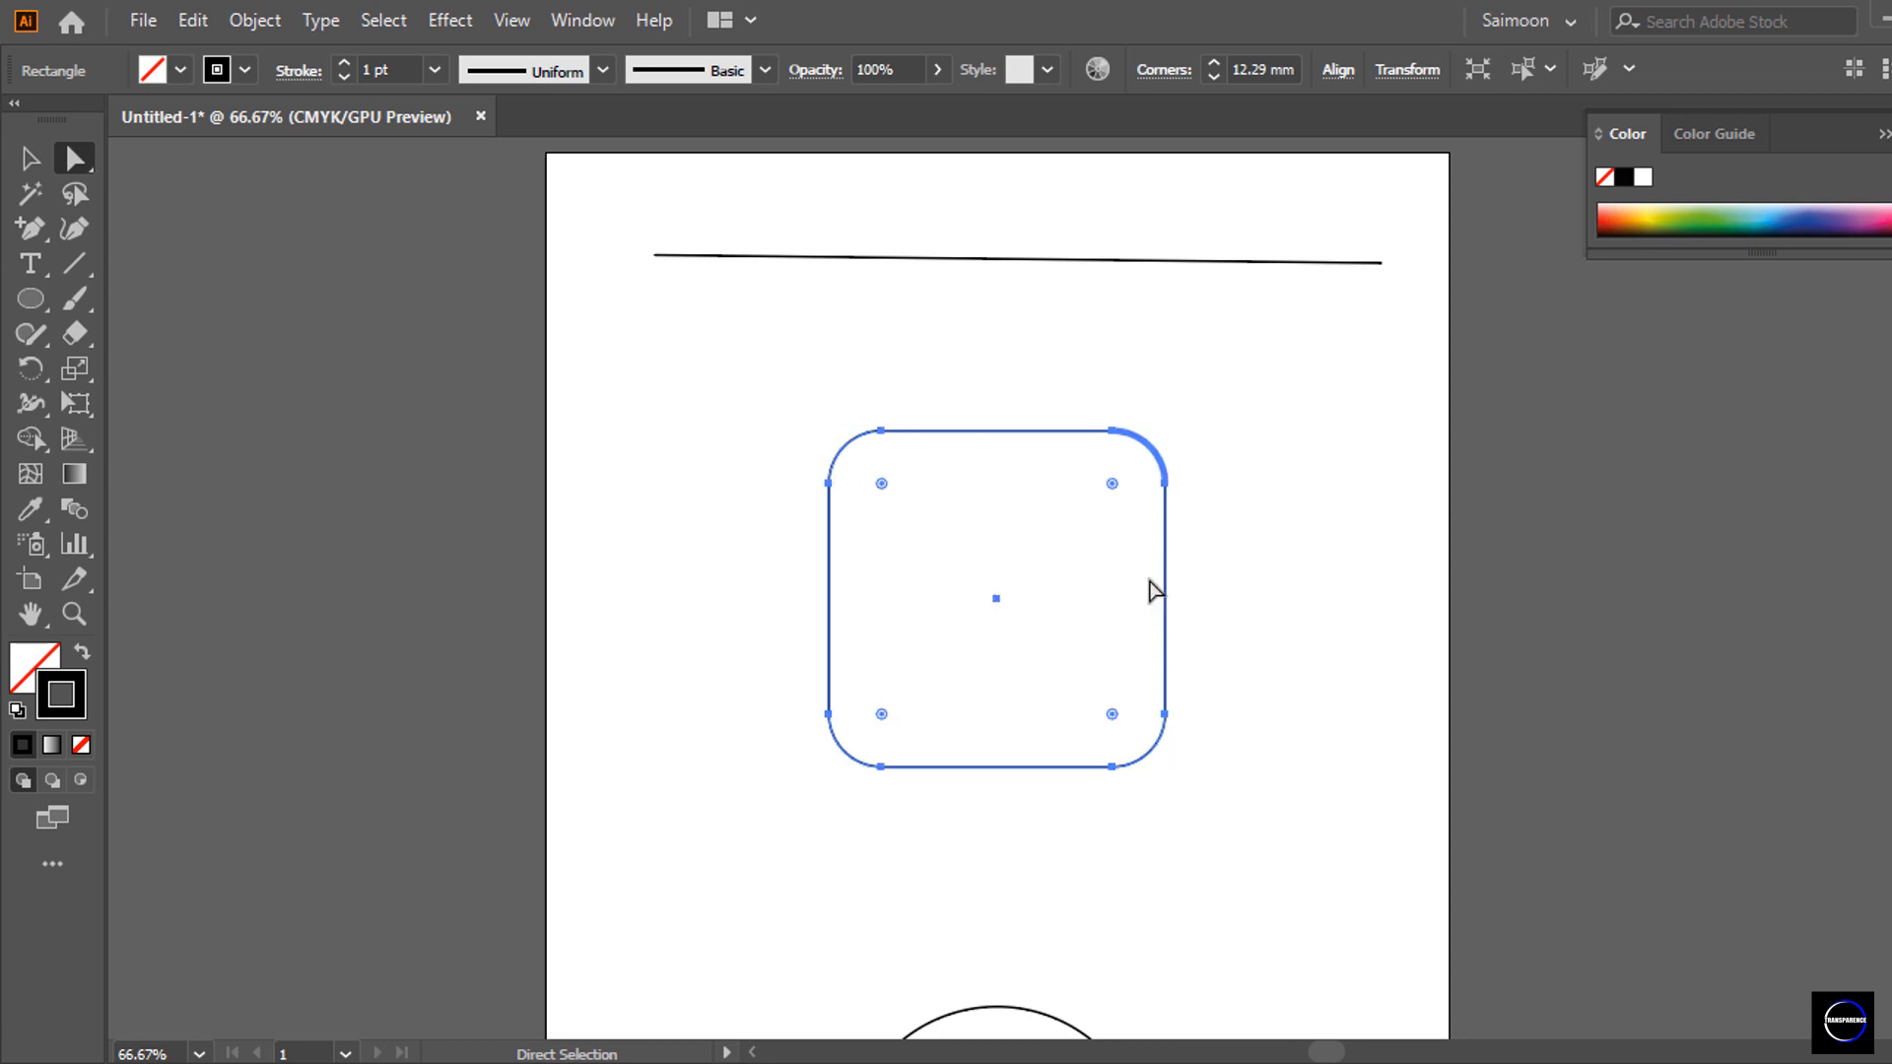
click(1325, 627)
key(ctrl+z)
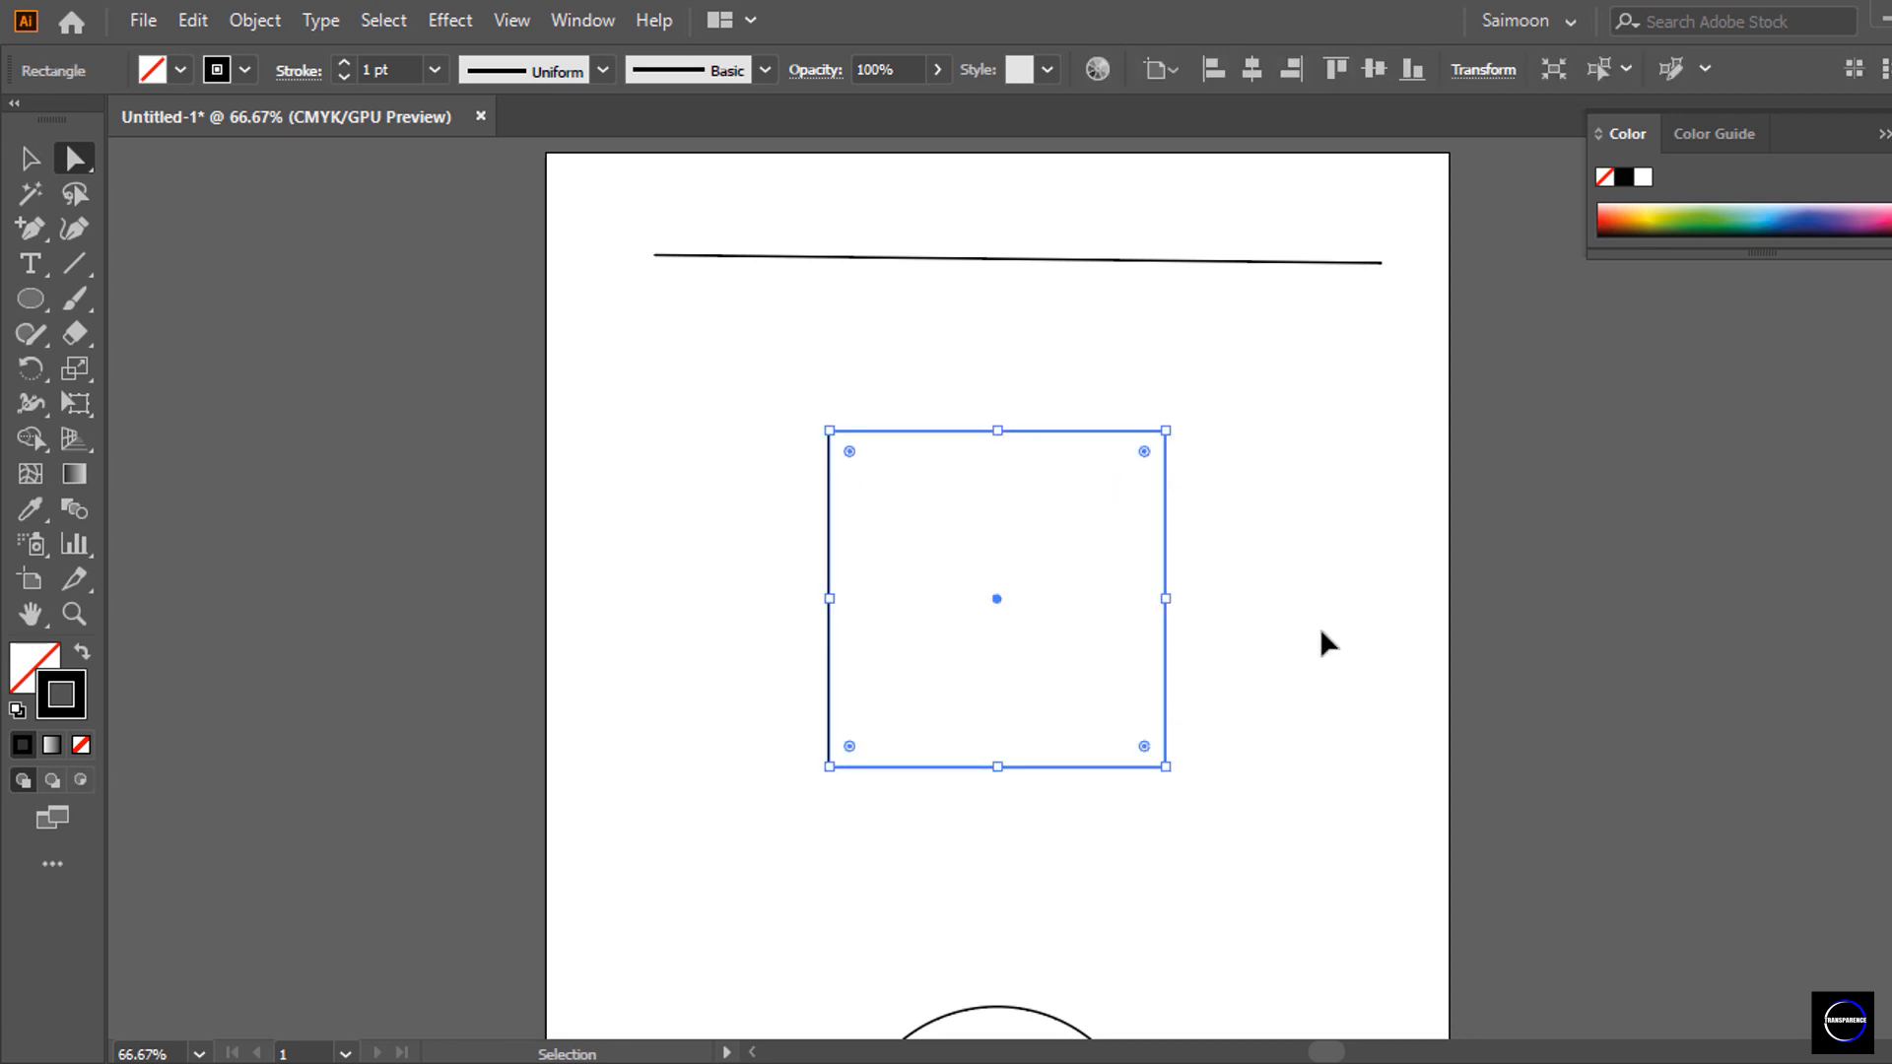
key(ctrl+z)
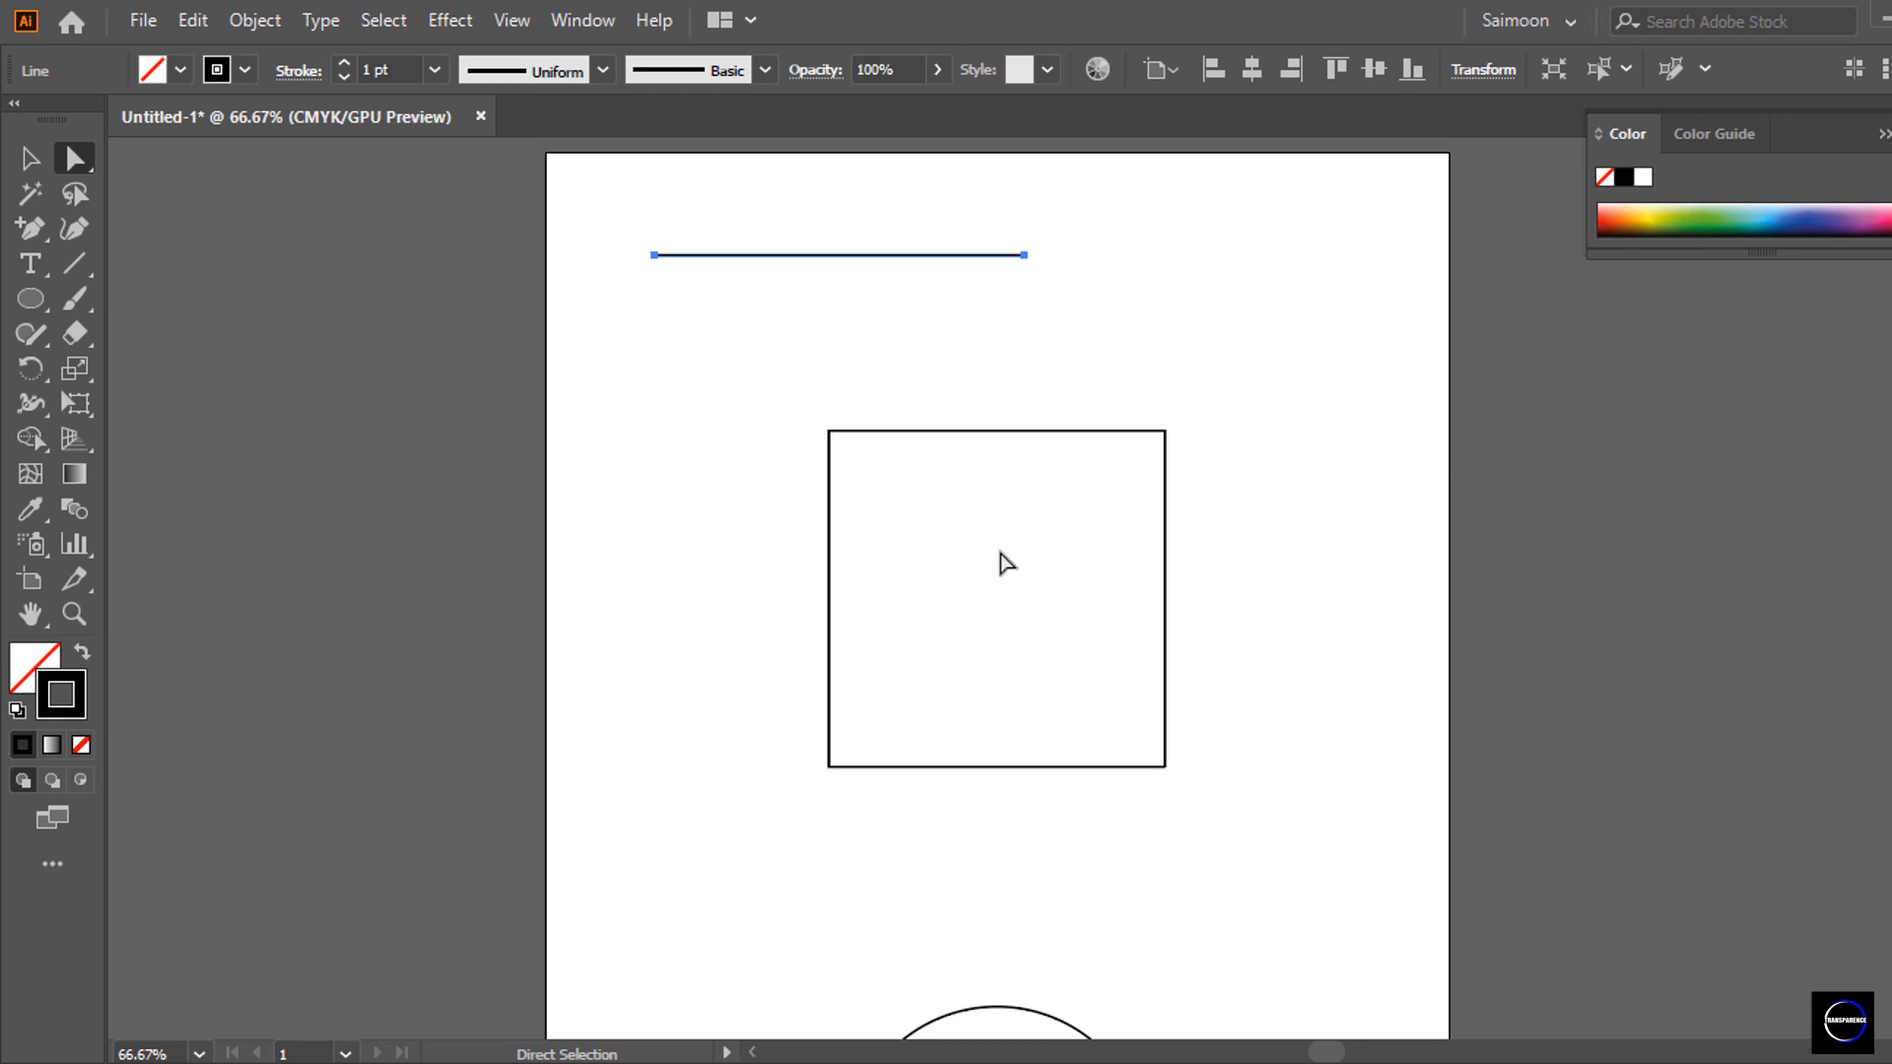
Round only the square's upper-left corner to about 32.5 mm, and undo back to the original square and full-length line.
drag(783, 388, 878, 484)
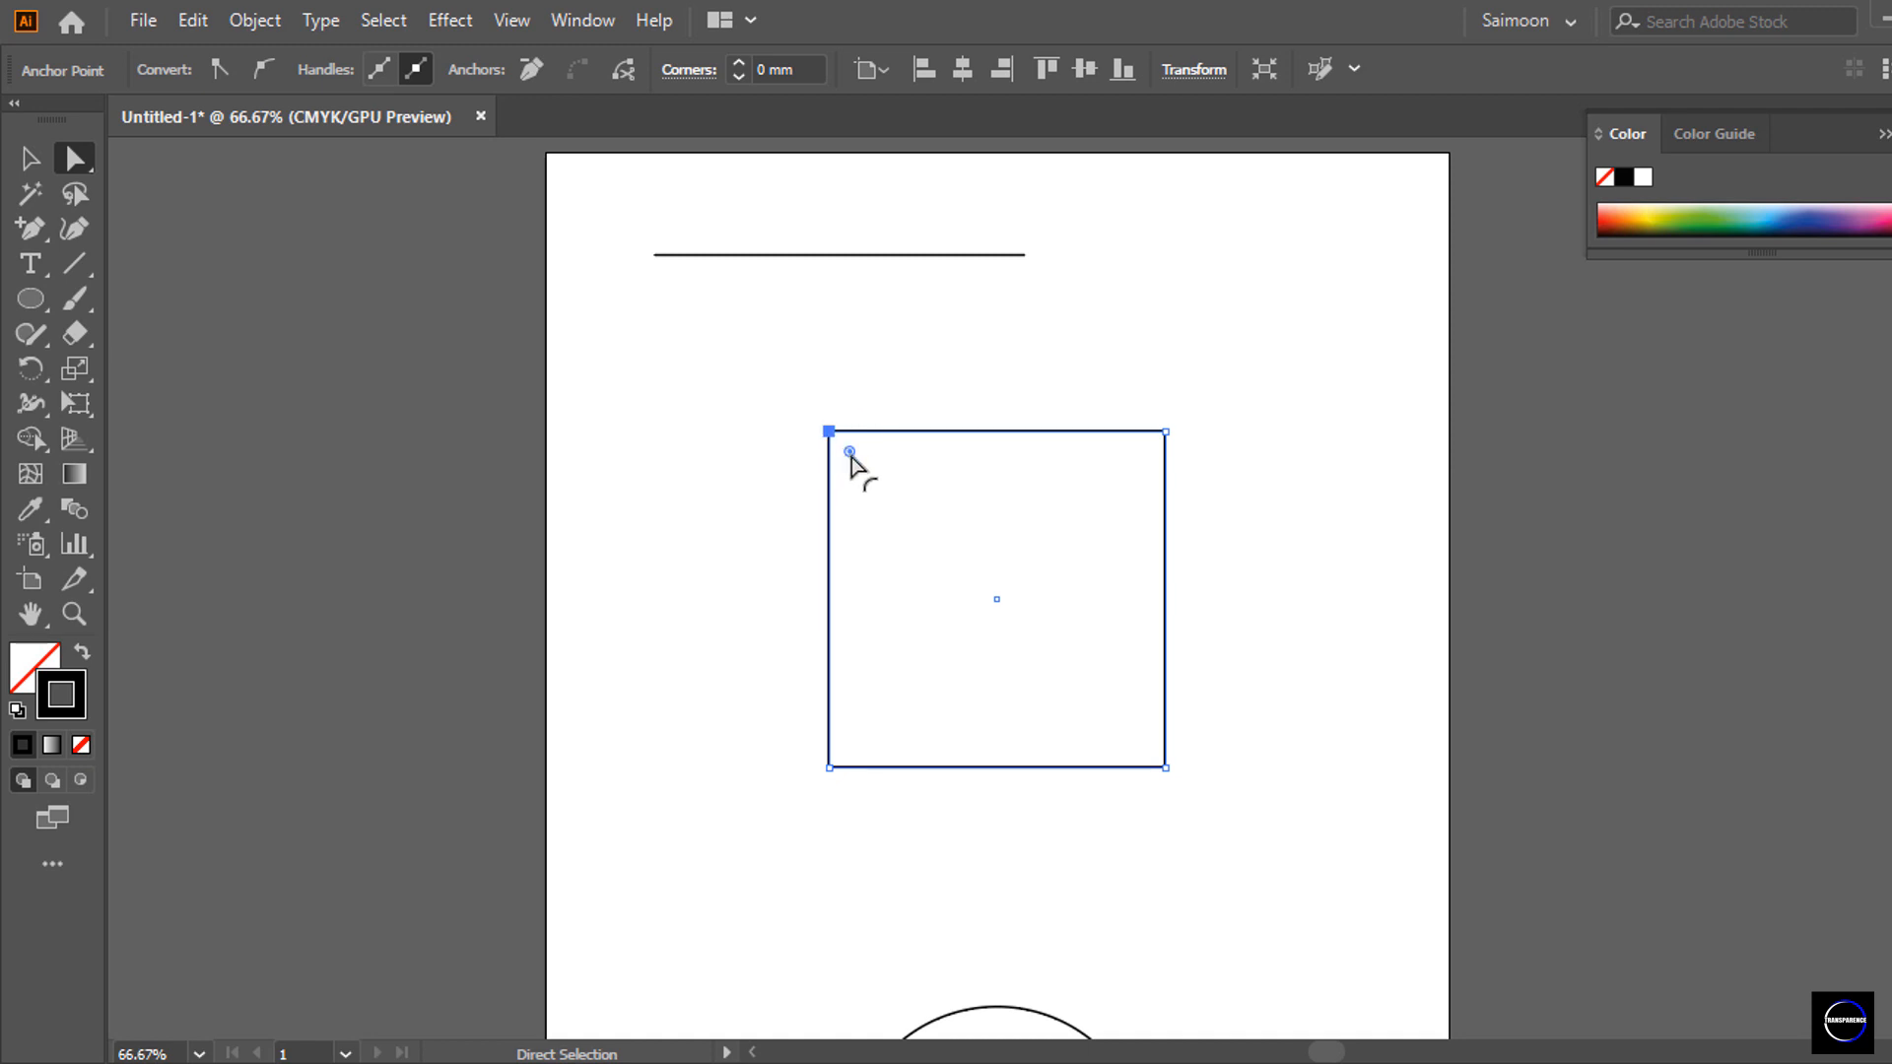
drag(850, 451, 968, 572)
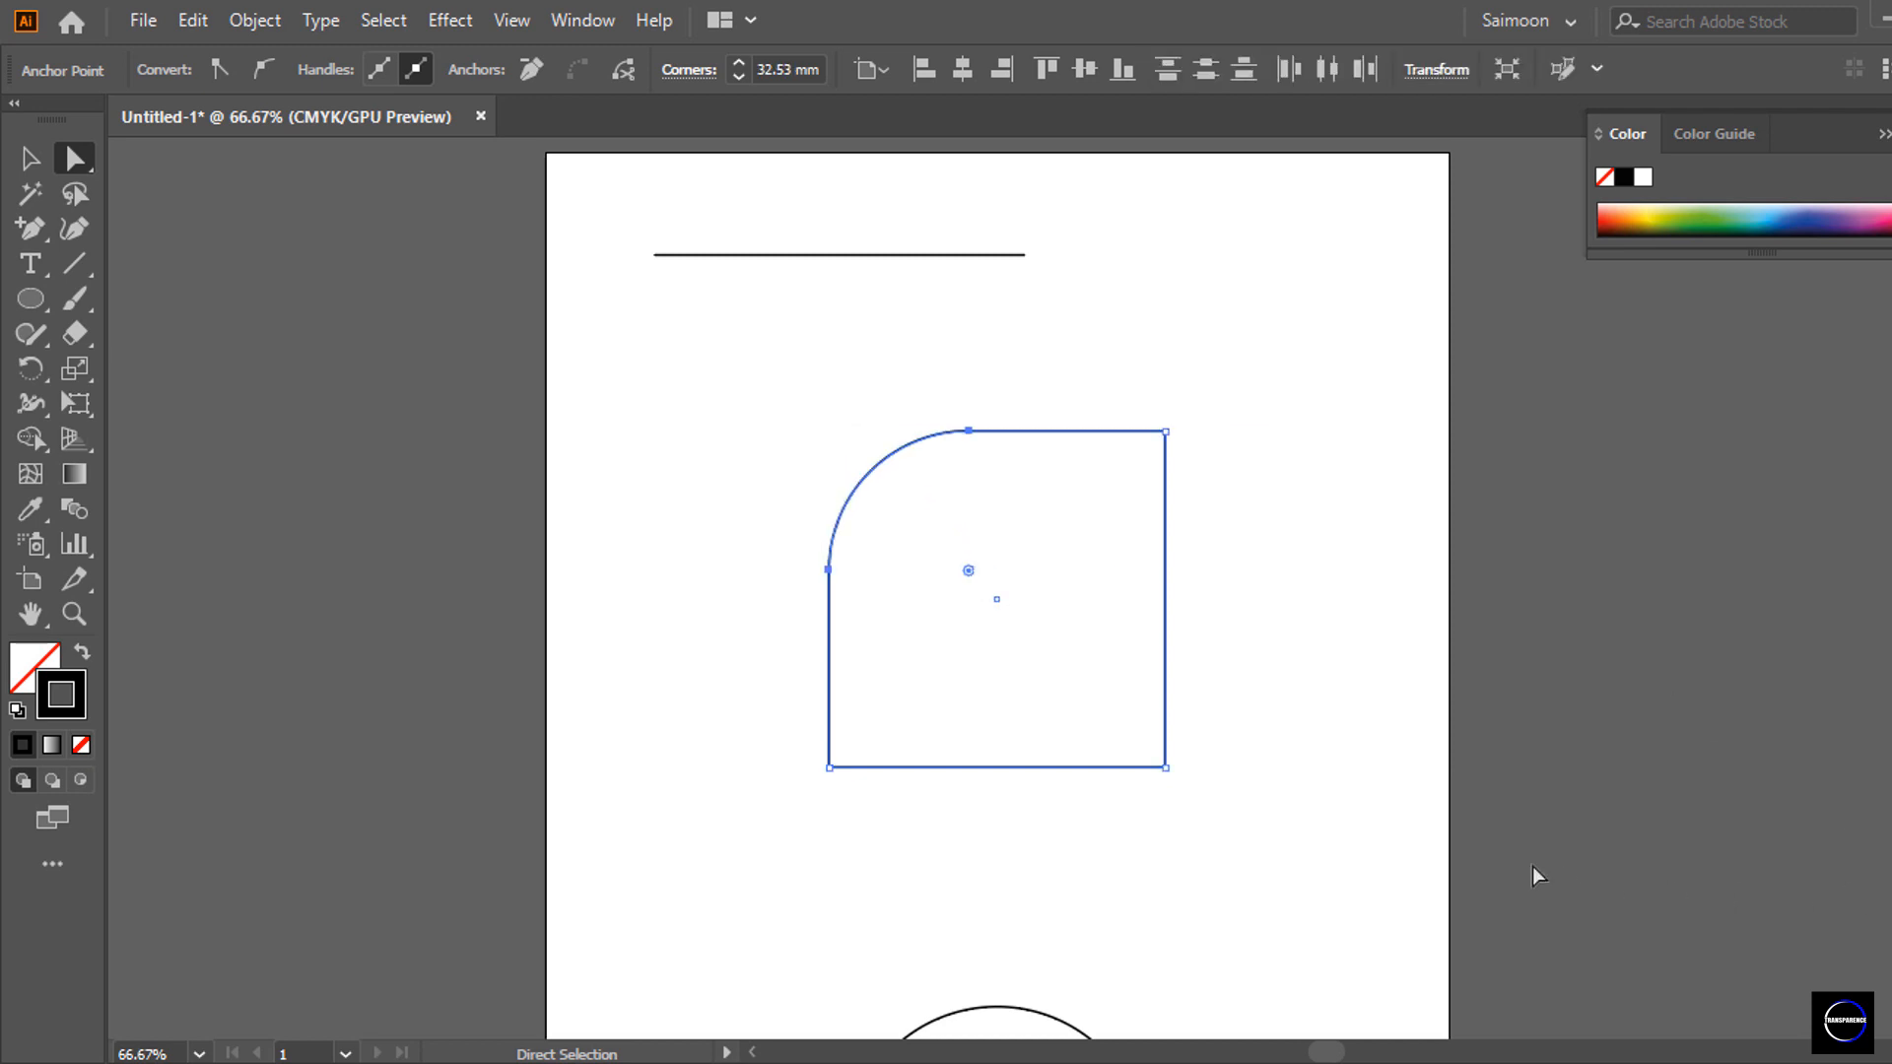
click(900, 381)
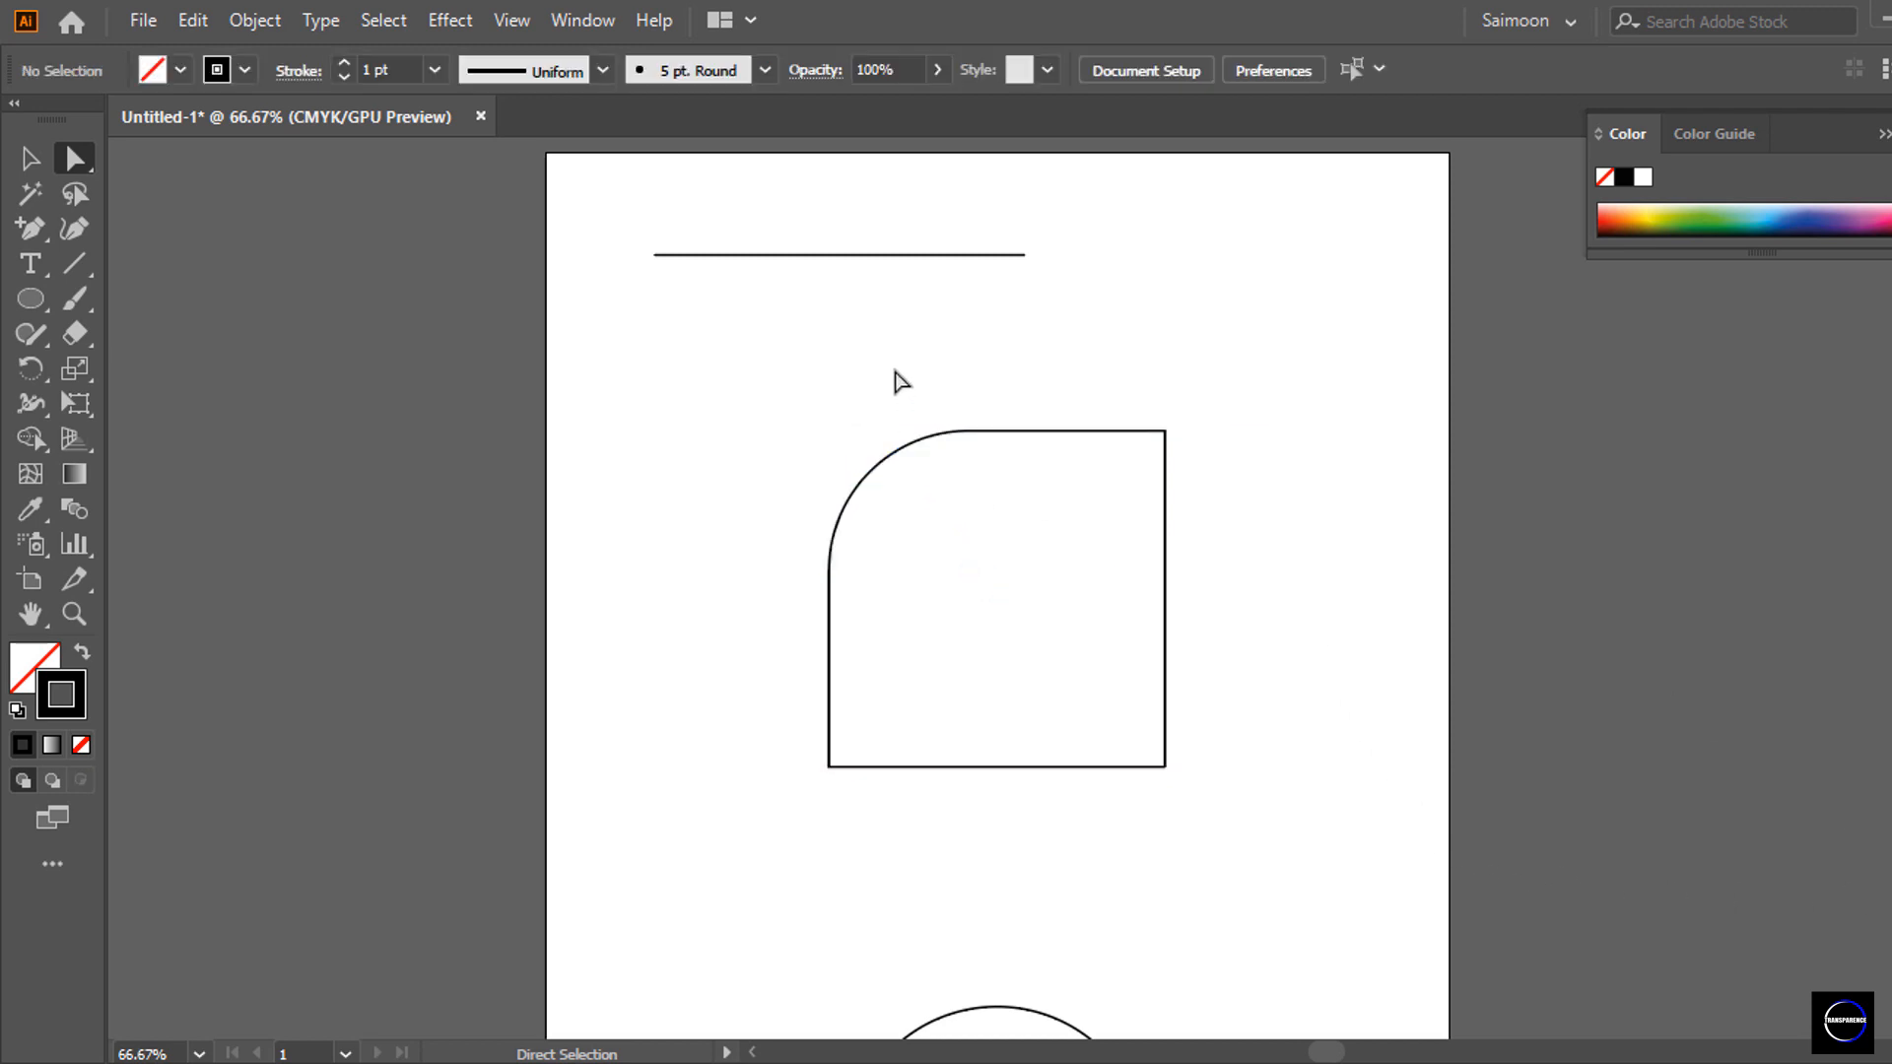
key(ctrl+z)
key(ctrl+z)
key(ctrl+z)
click(900, 382)
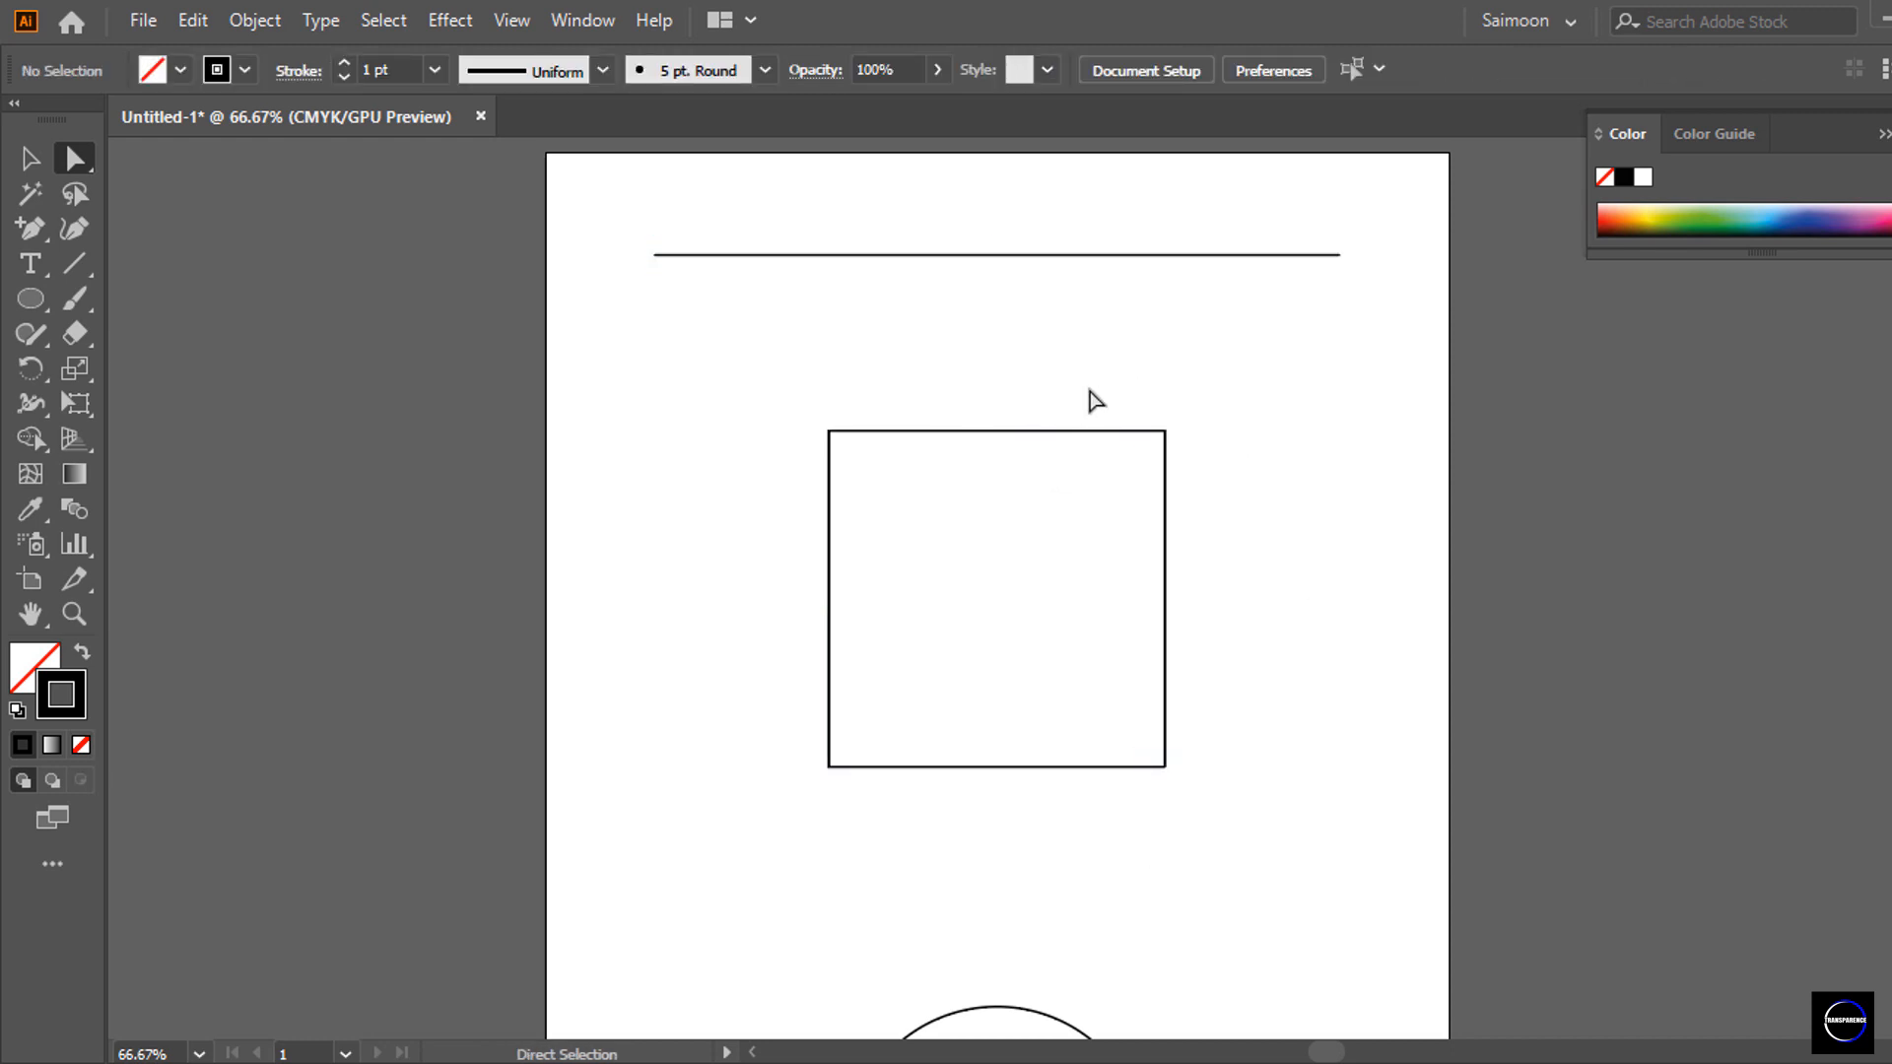
Round only the square's two right-hand corners together, undo the rounding and clear the selection.
drag(1163, 362, 1157, 778)
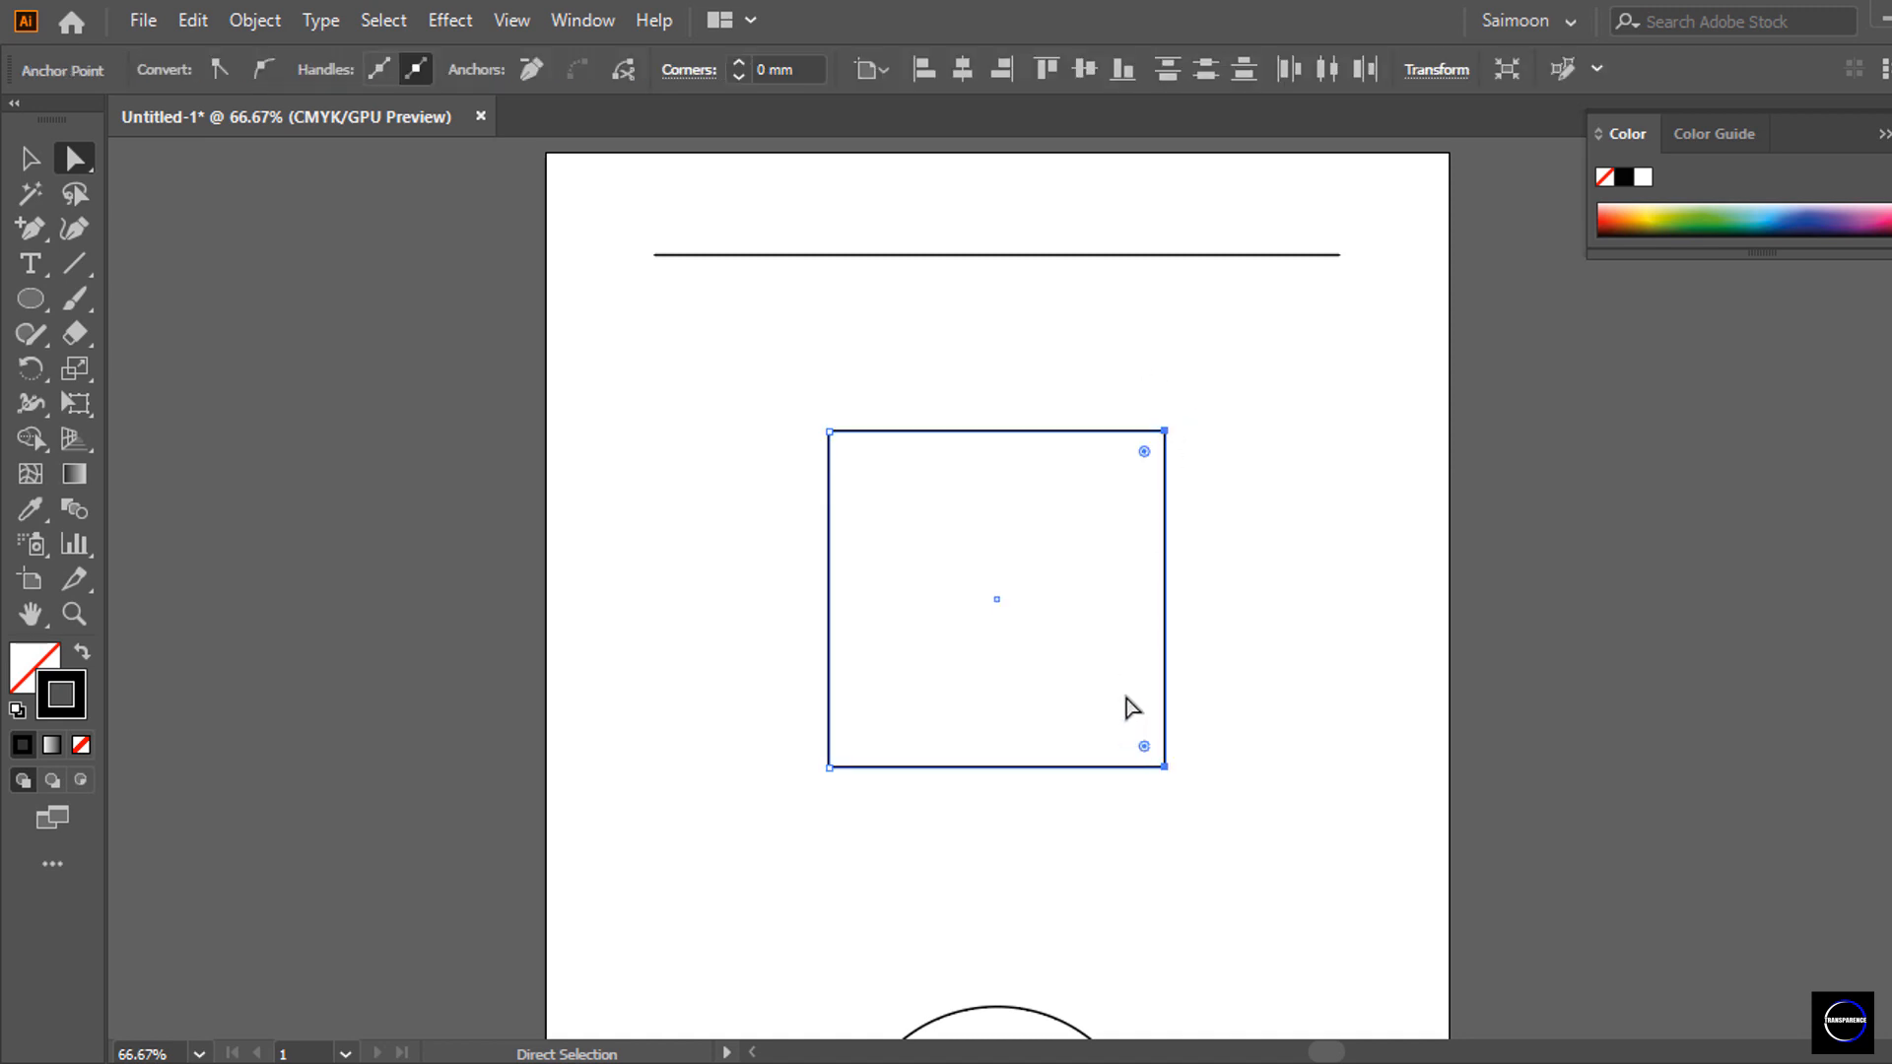
drag(1144, 452, 1084, 498)
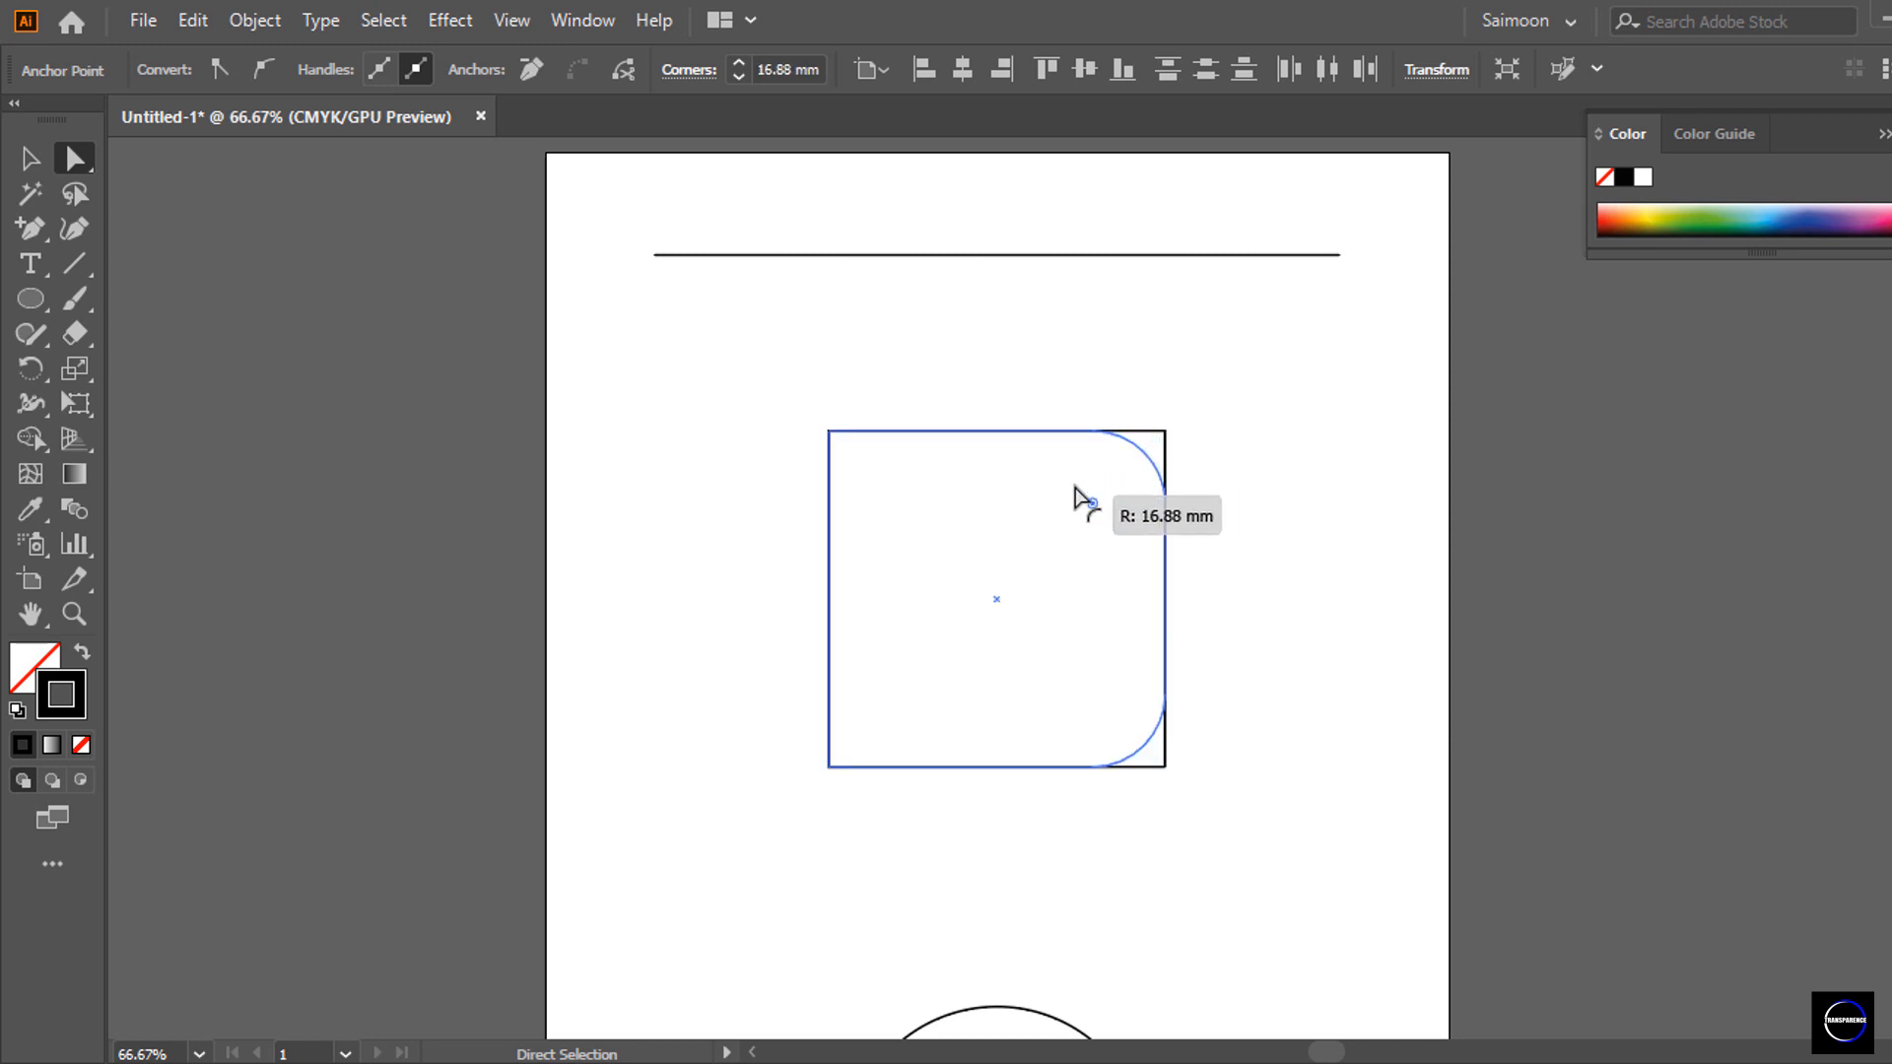
click(1383, 505)
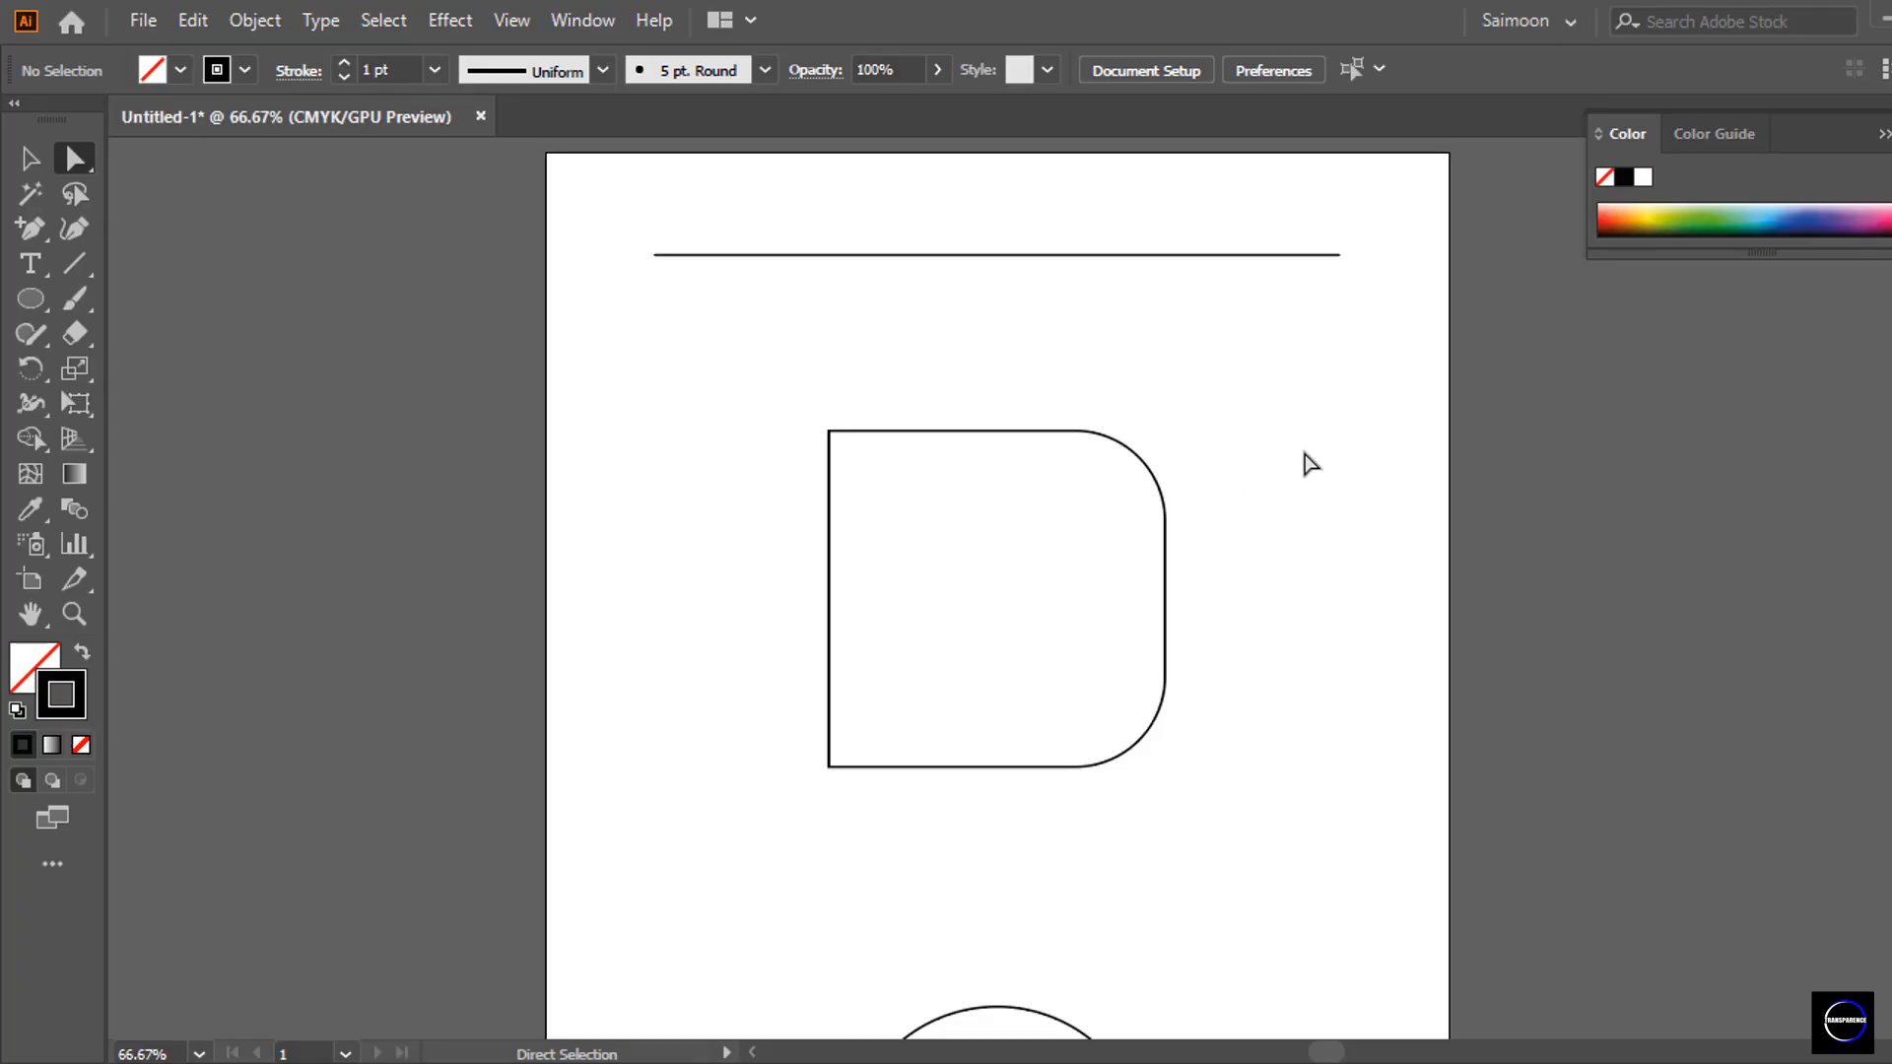
click(30, 157)
right_click(1211, 319)
click(1281, 335)
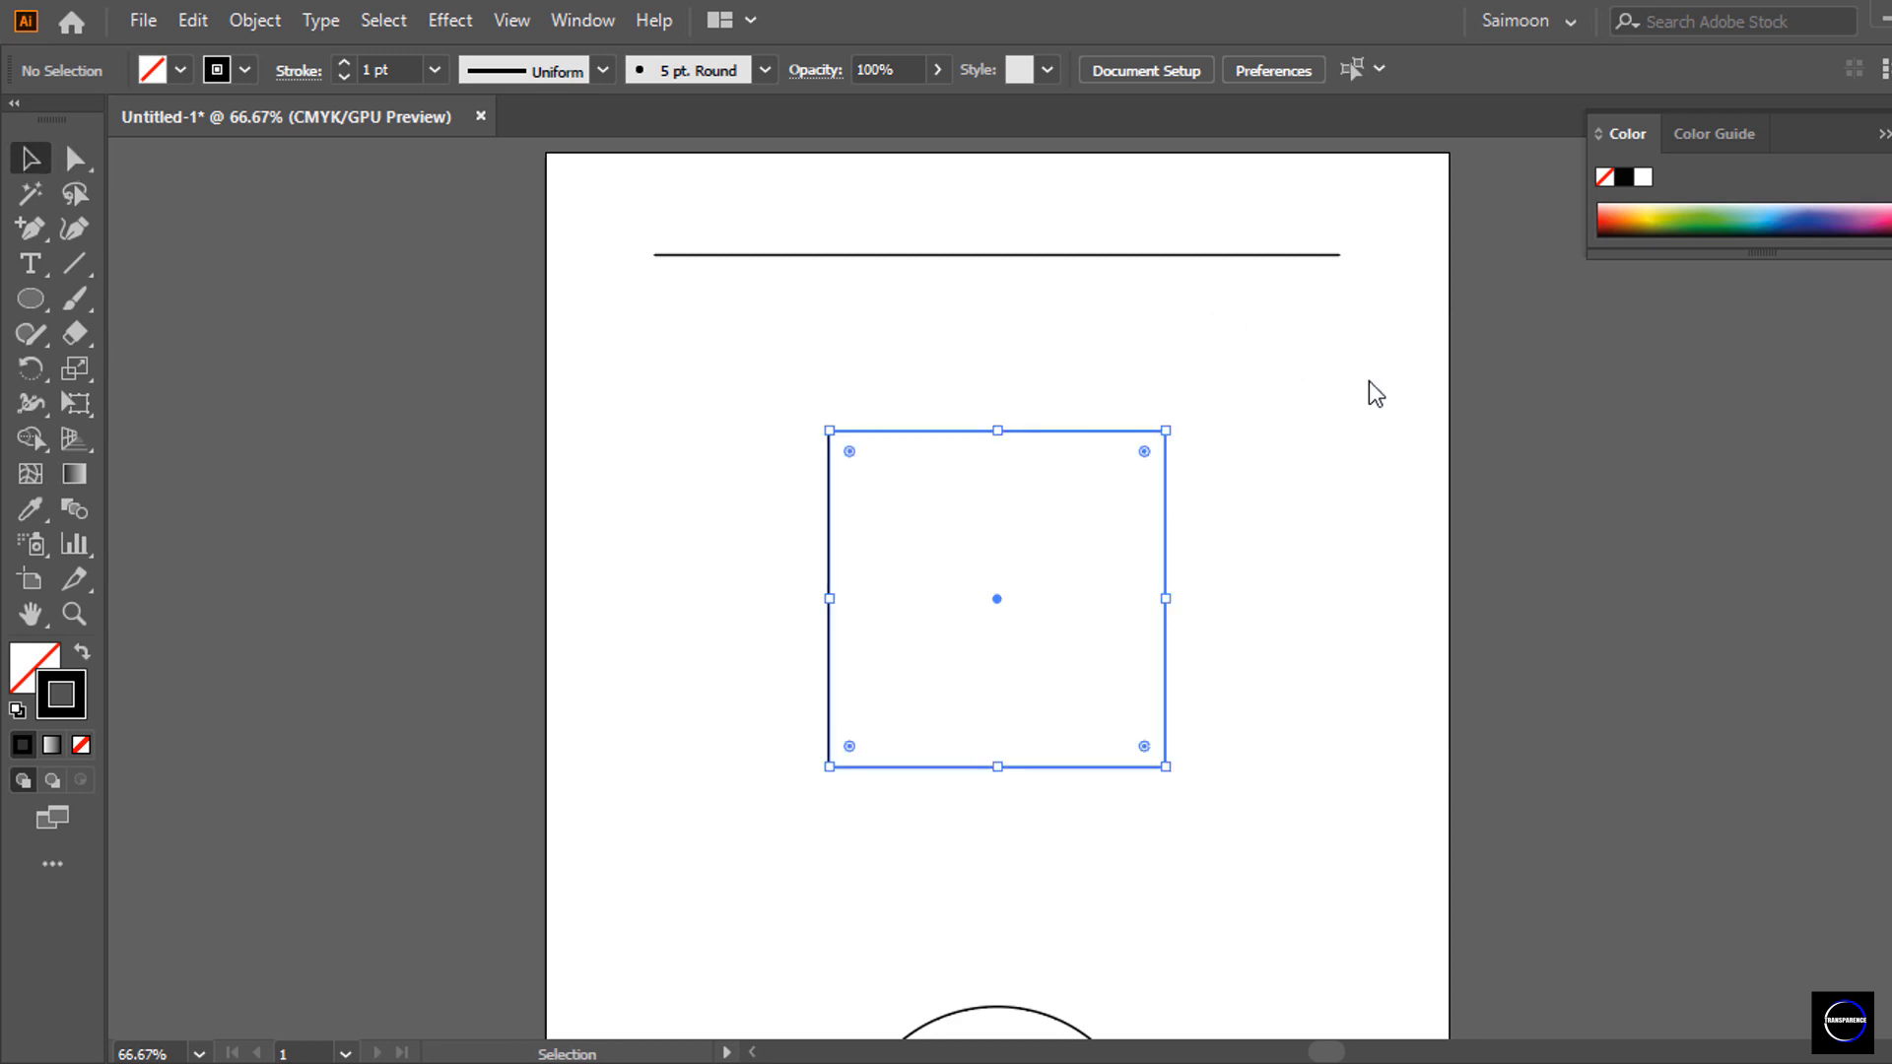
right_click(1295, 347)
click(1113, 389)
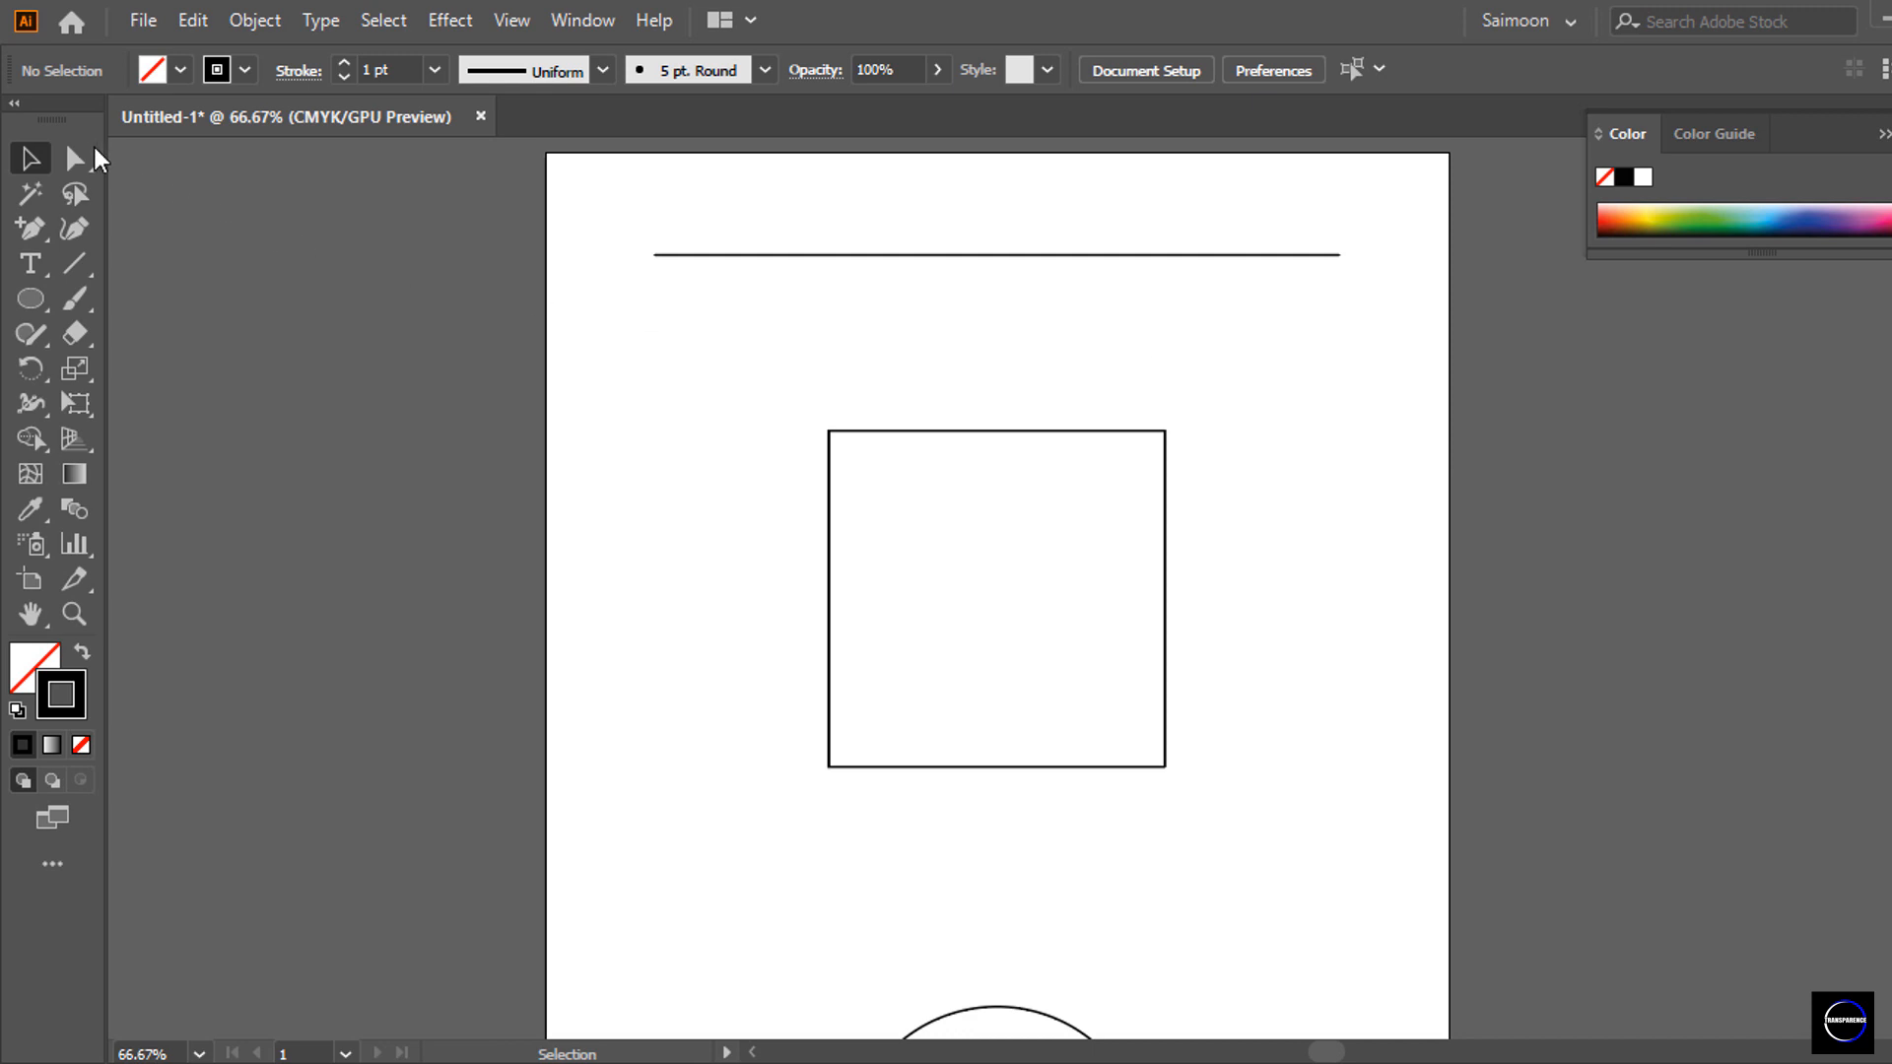
Try moving the square's top edge up and to the left with the Direct Selection tool, and undo it.
key(a)
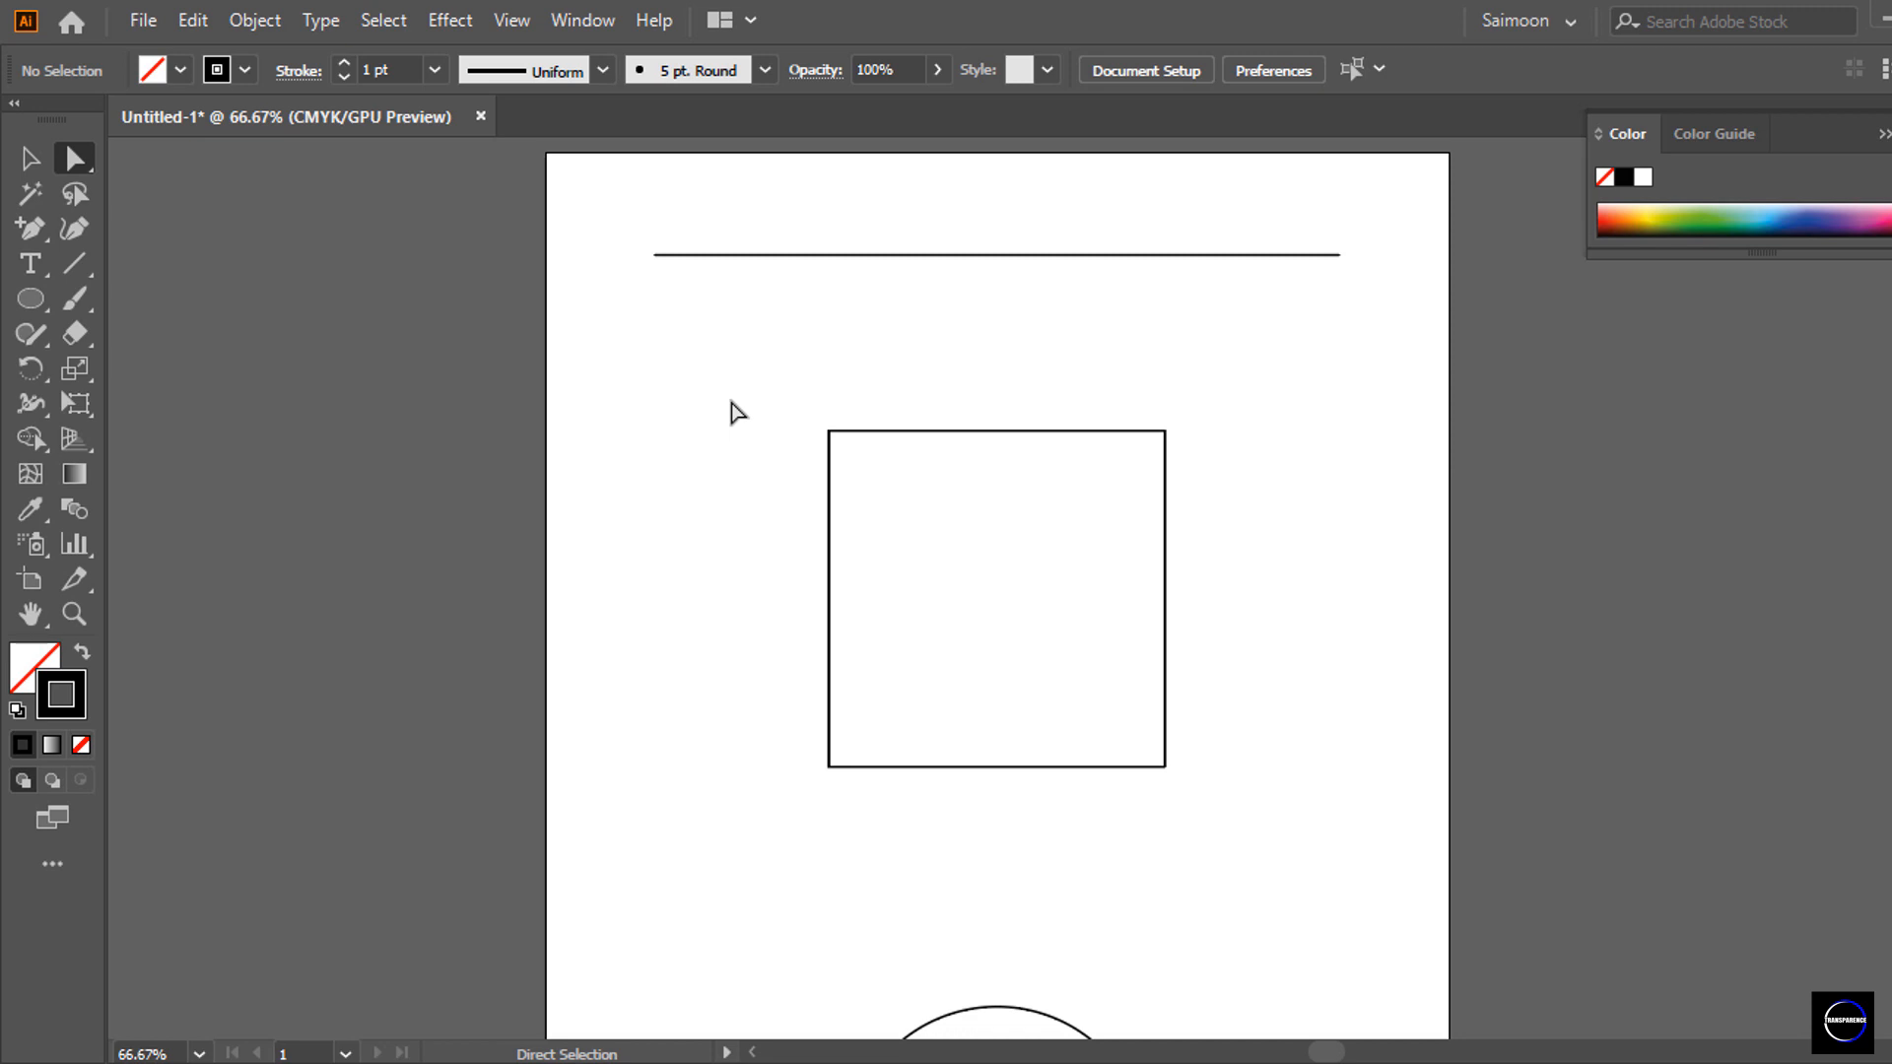
drag(731, 402, 1019, 475)
drag(1214, 495, 1271, 499)
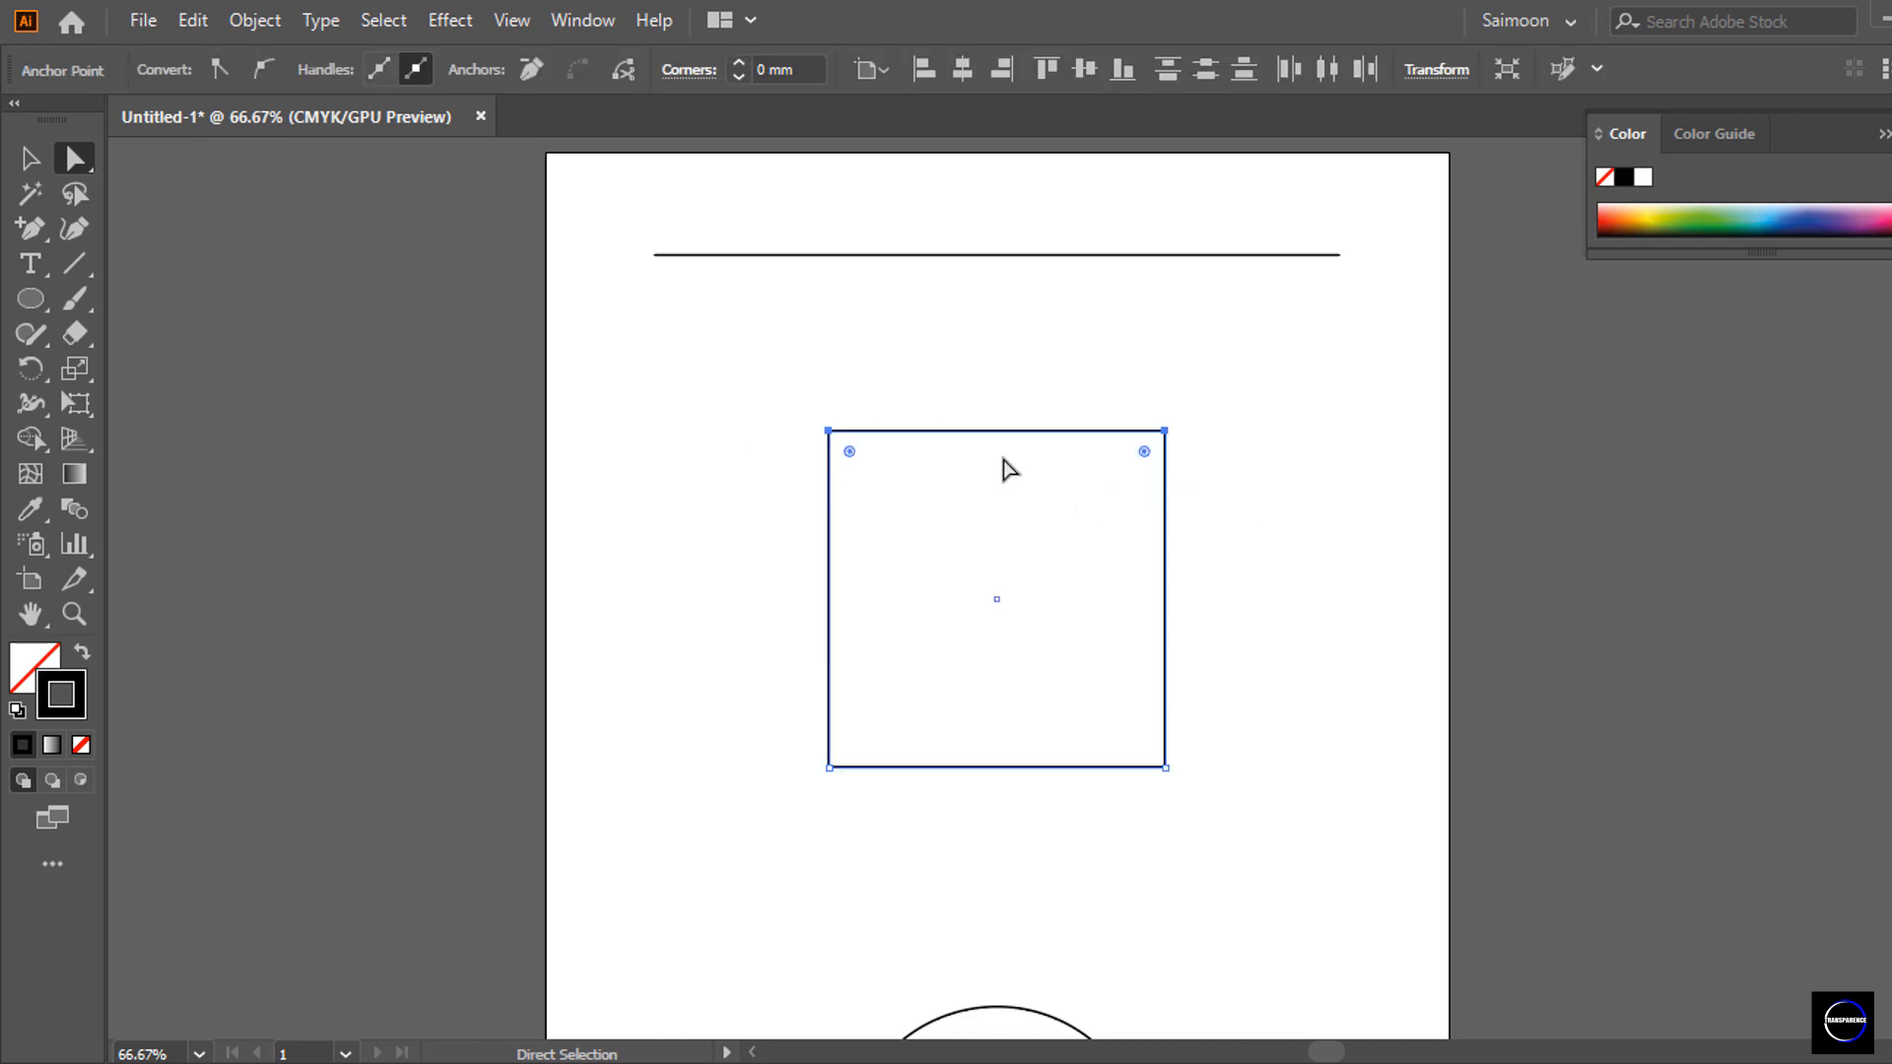
drag(984, 431, 886, 372)
key(ctrl+z)
key(ctrl+z)
click(1081, 343)
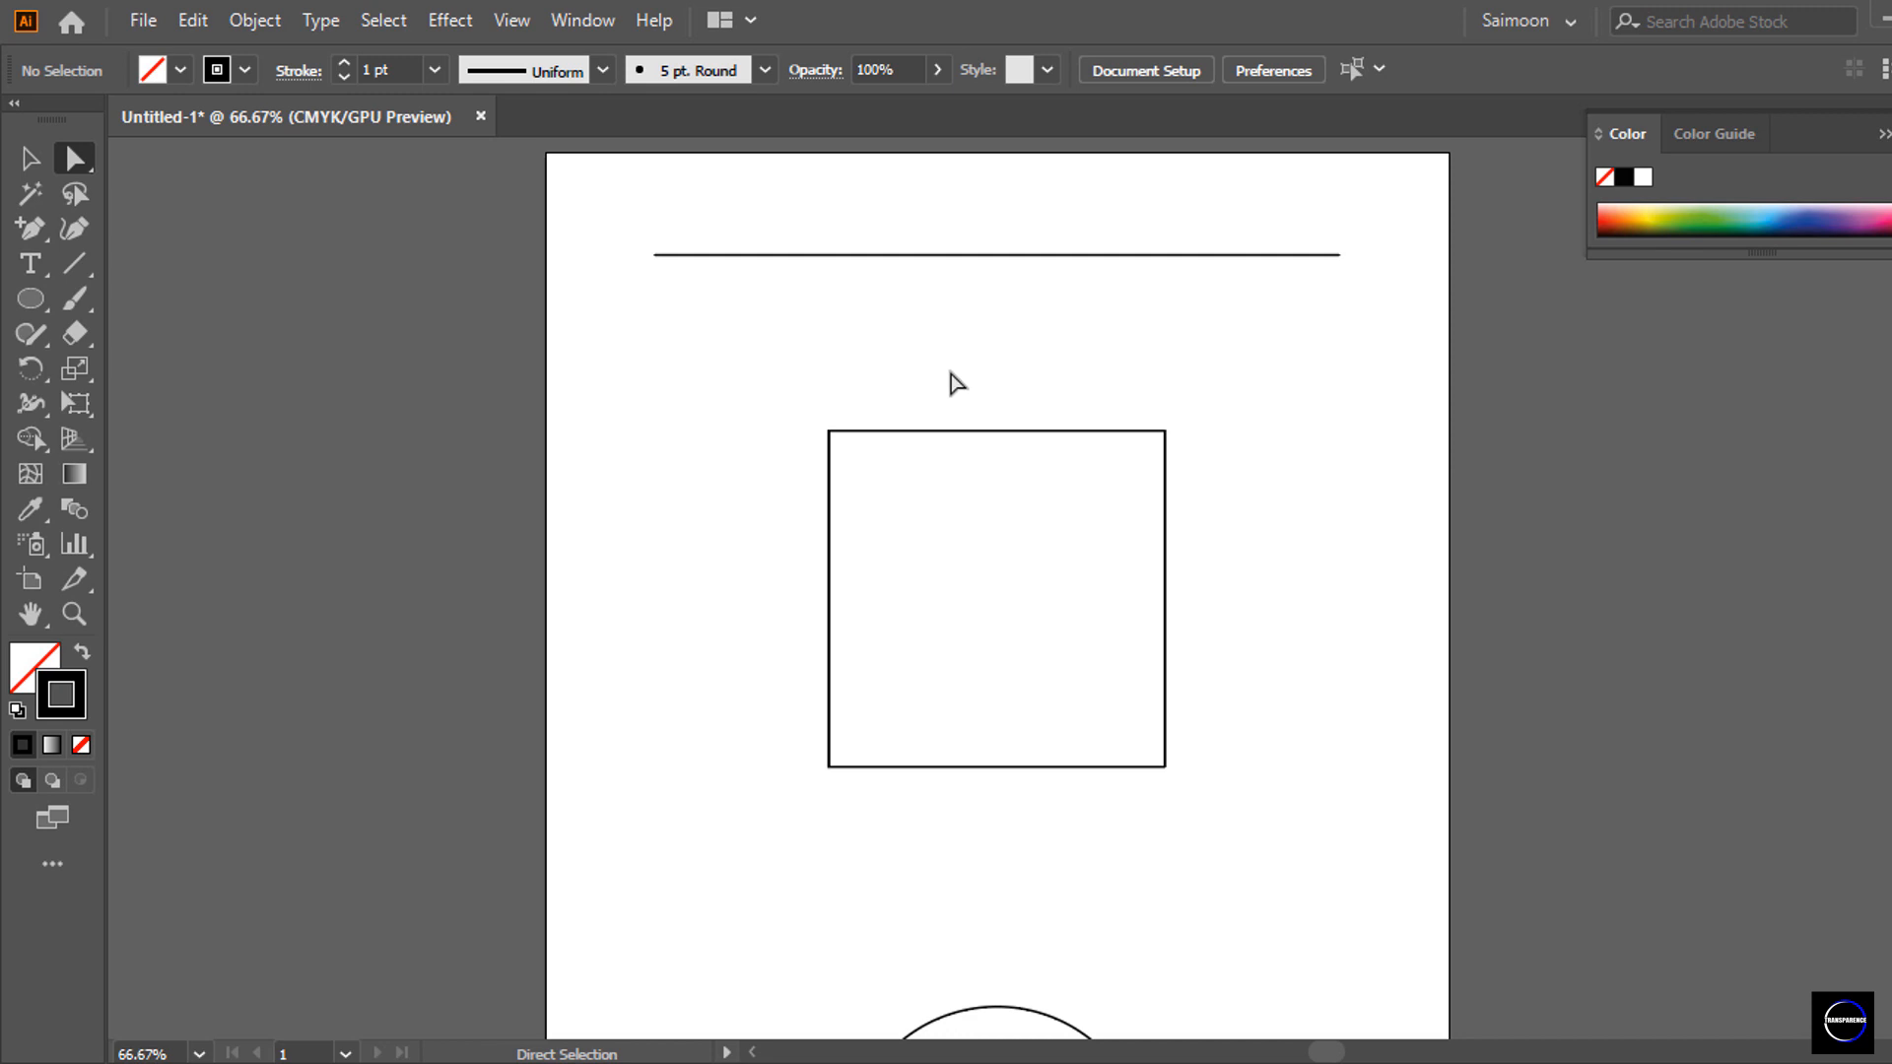
Pull only the square's upper-left anchor point outward to the left, and clear the selection.
drag(887, 374, 772, 507)
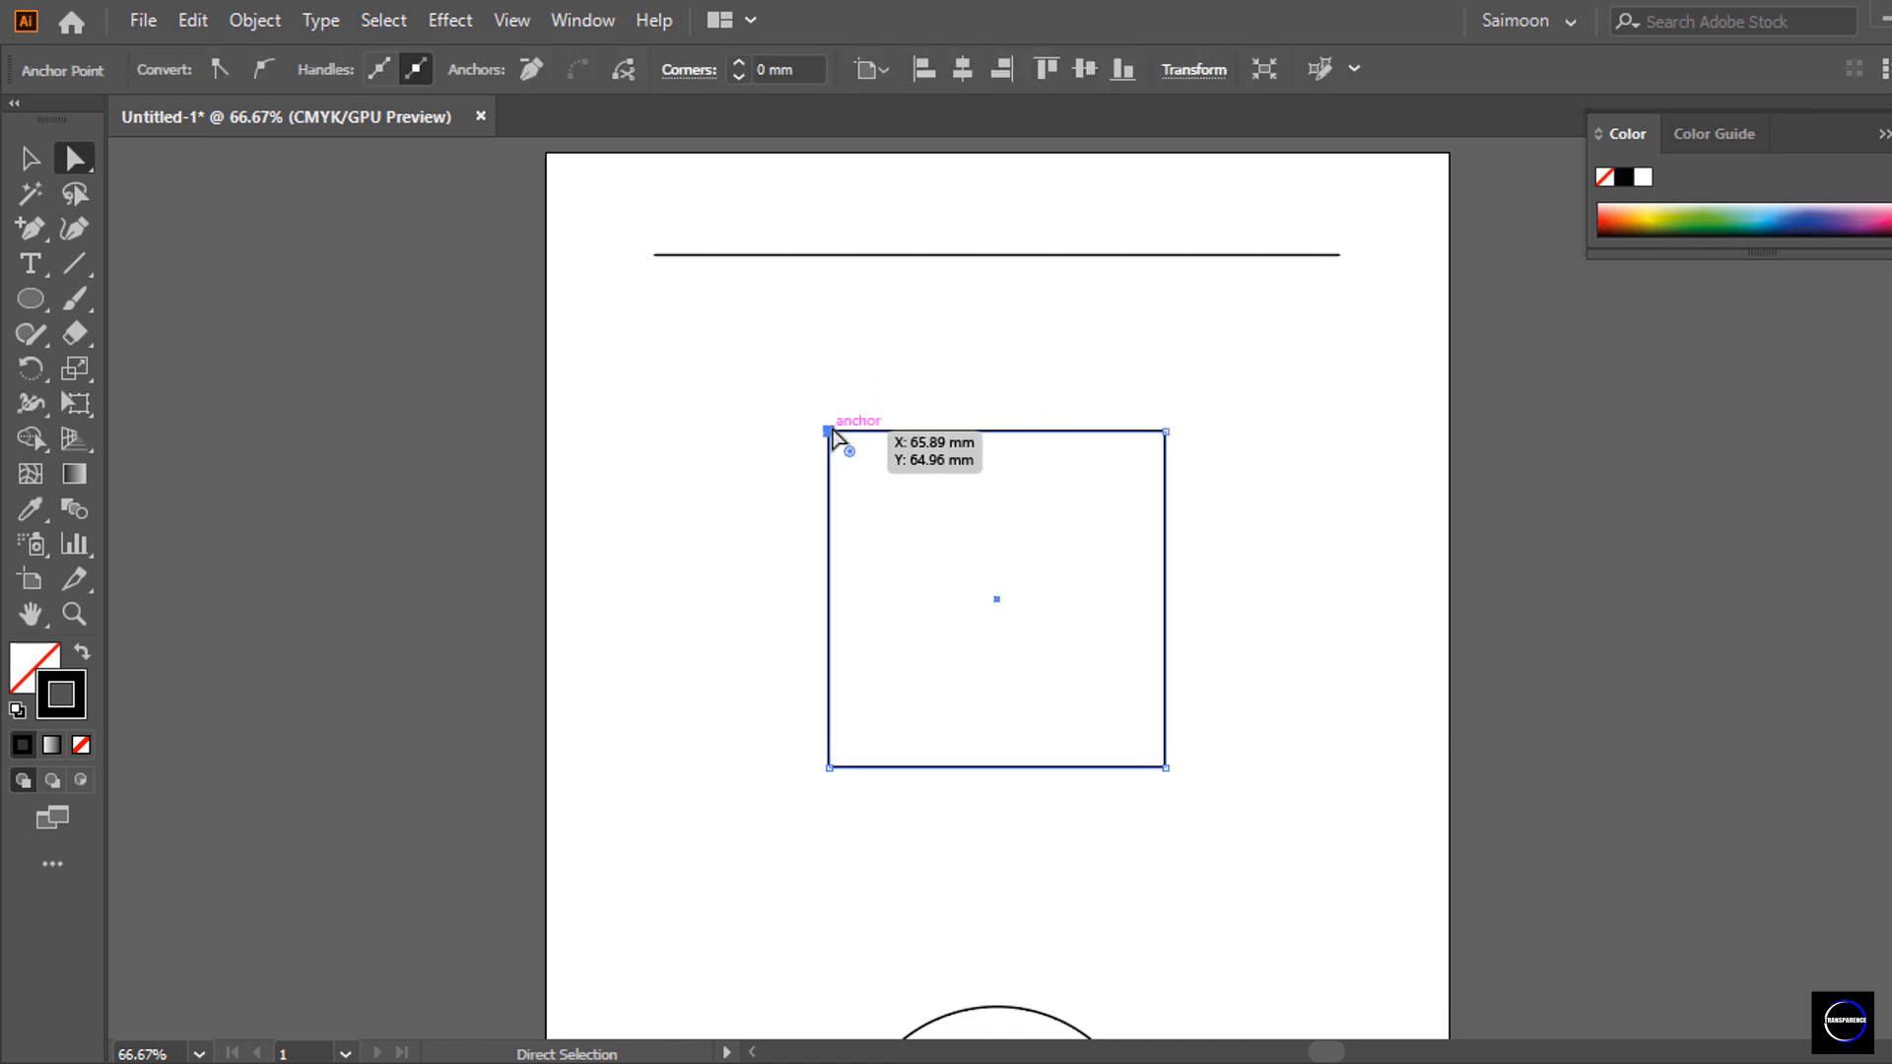
drag(829, 432, 746, 431)
click(913, 389)
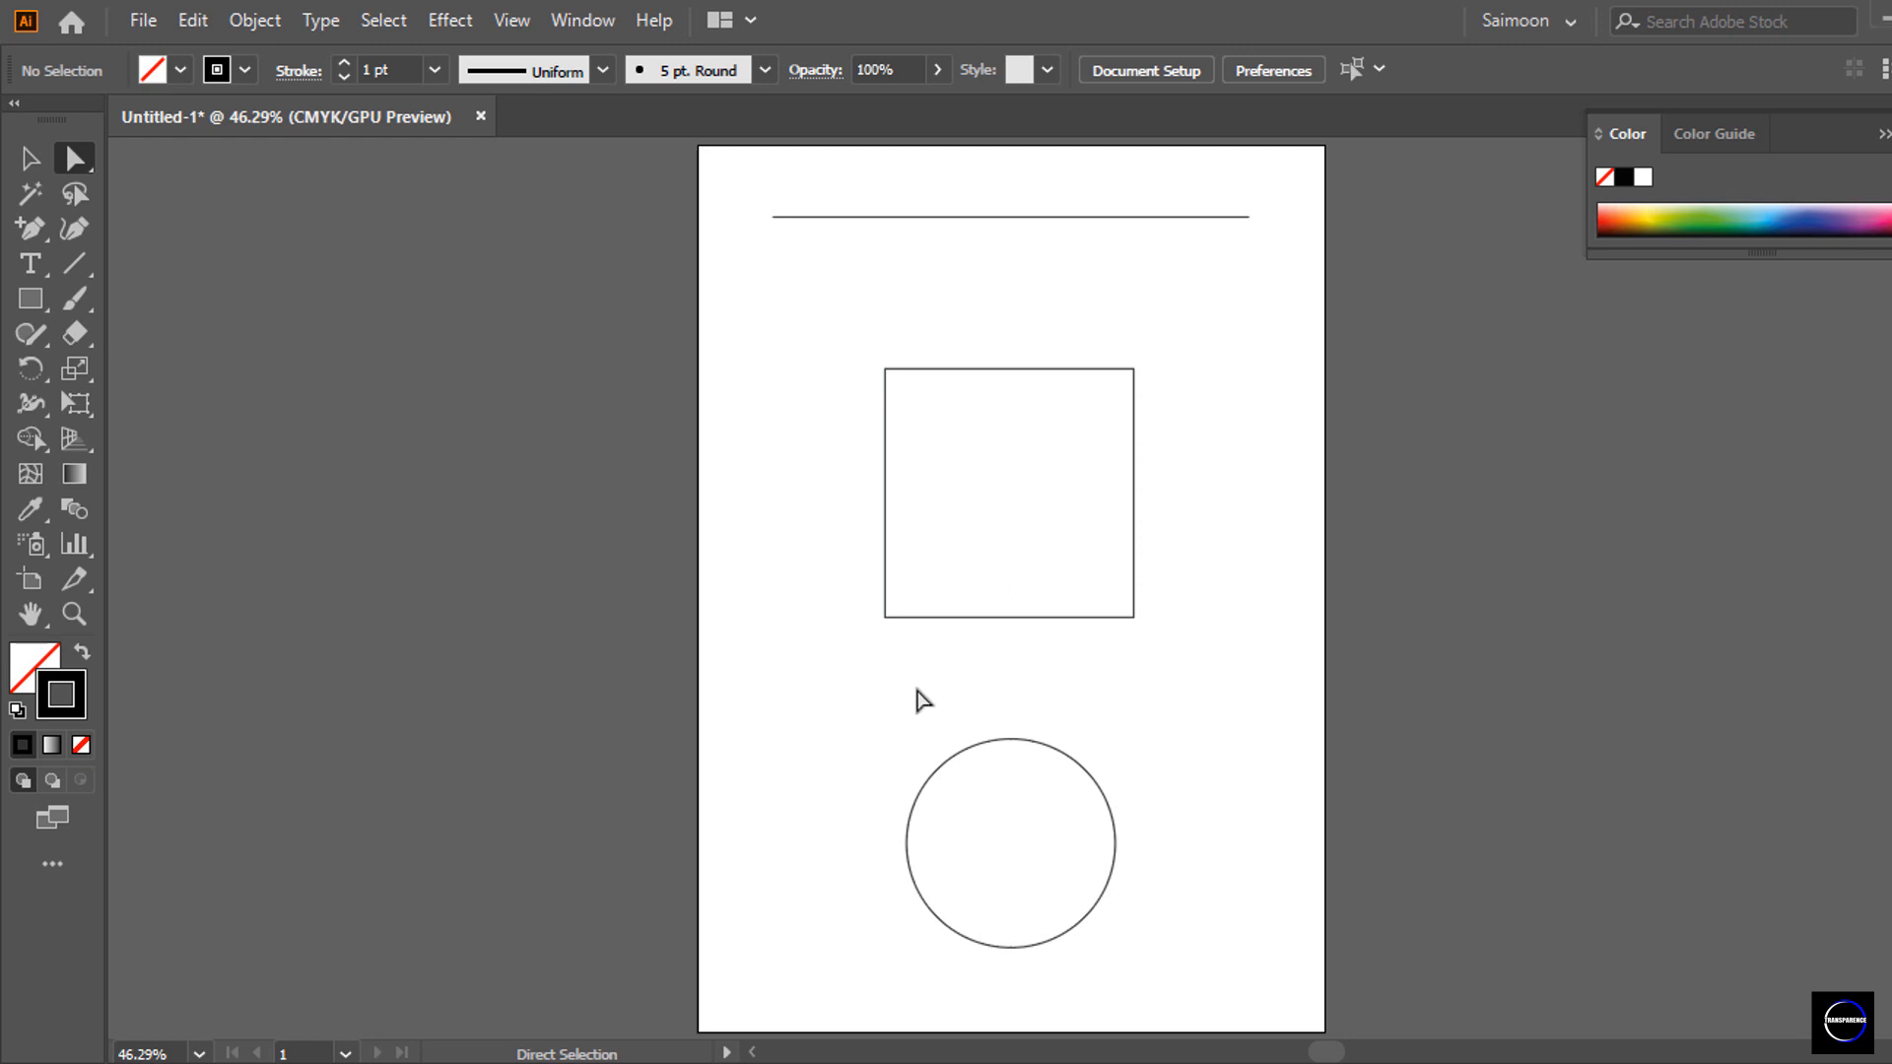
Select the line, the square and the circle together and delete them from the artboard.
click(30, 157)
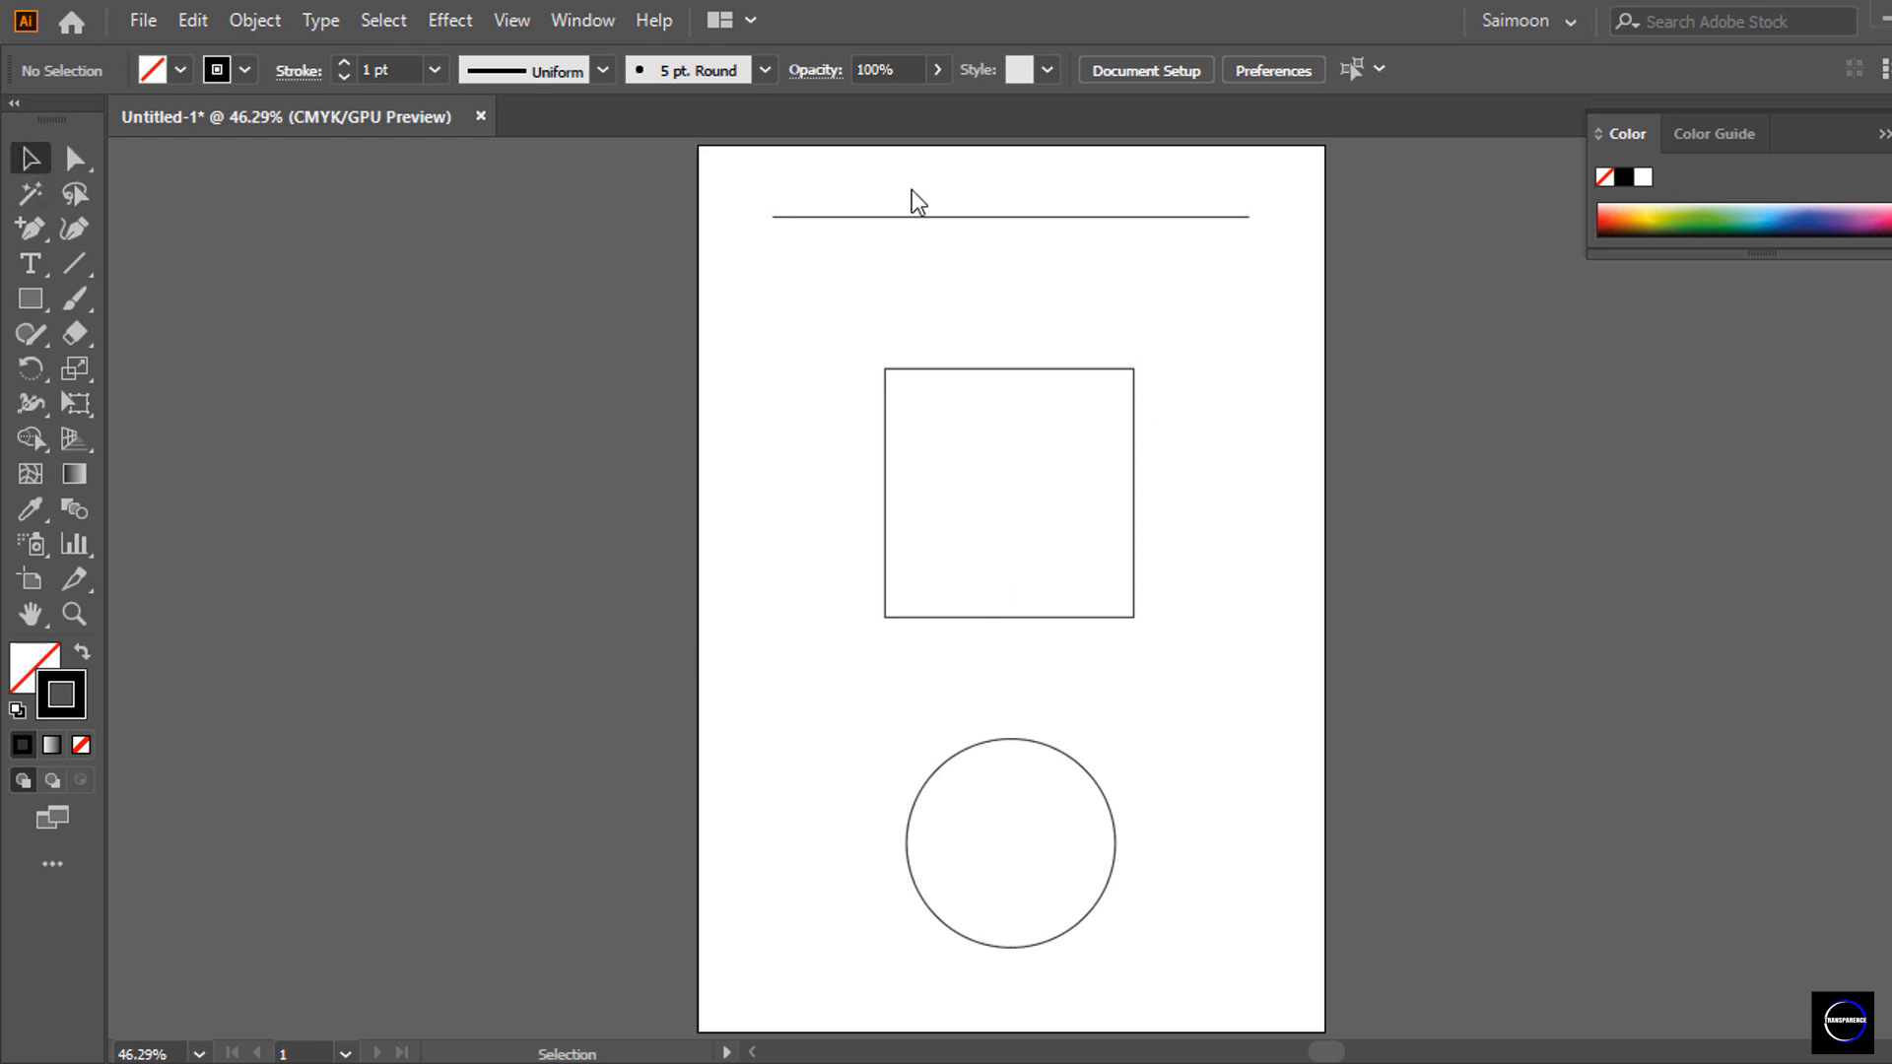
drag(1126, 175, 857, 900)
key(Delete)
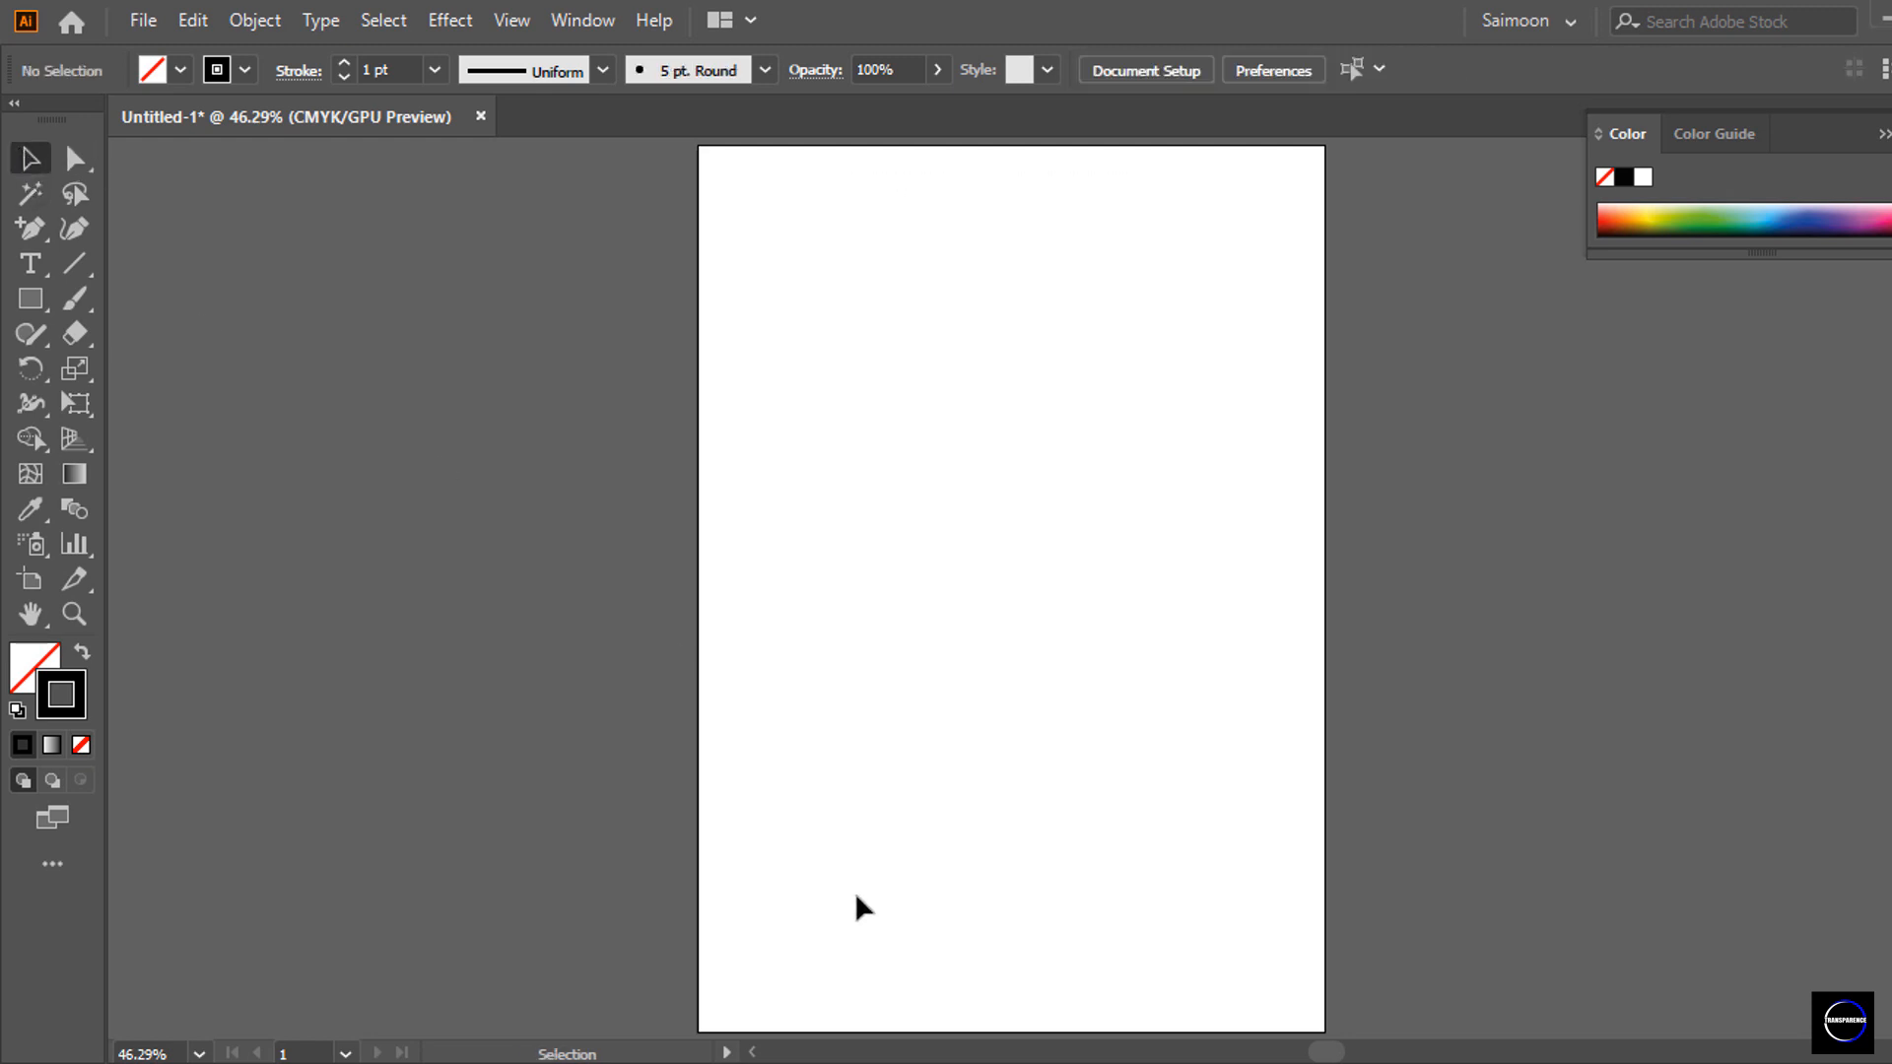
Draw a new square near the middle of the empty artboard with the Rectangle tool, and leave it deselected.
click(28, 300)
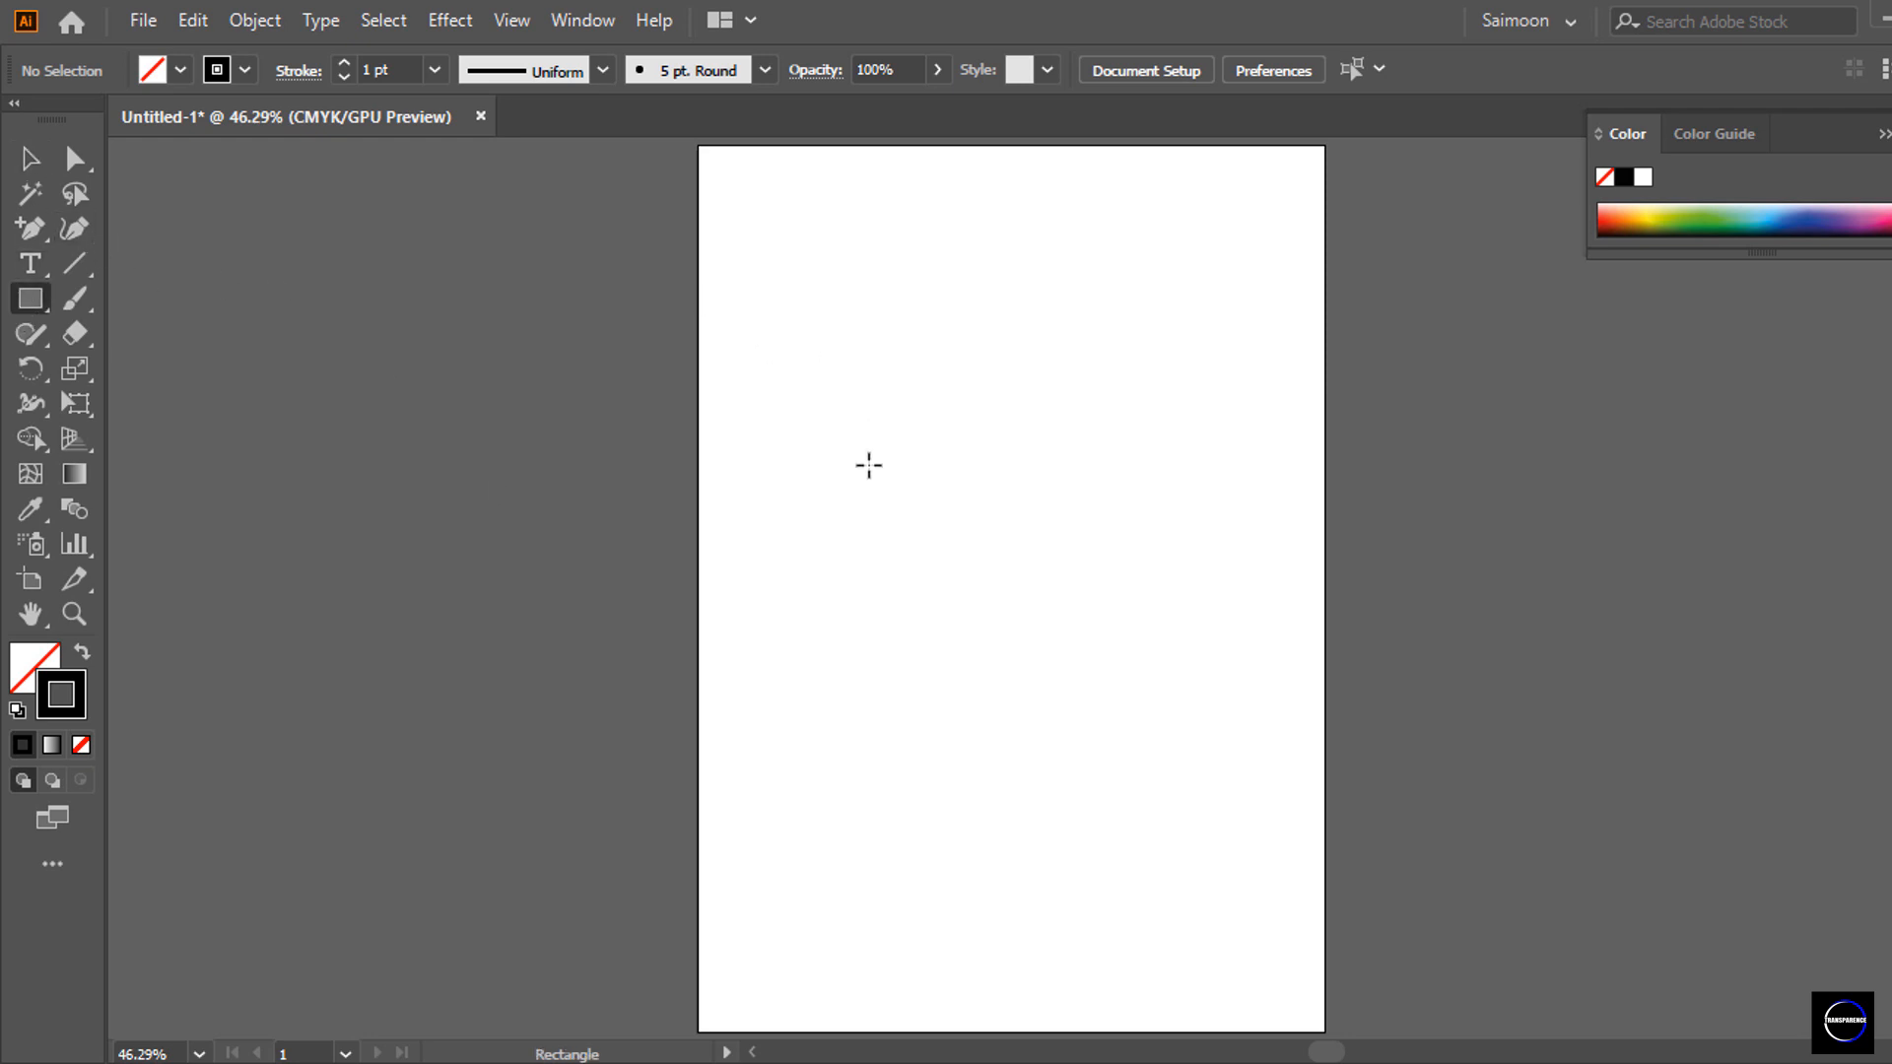
drag(871, 523, 1121, 770)
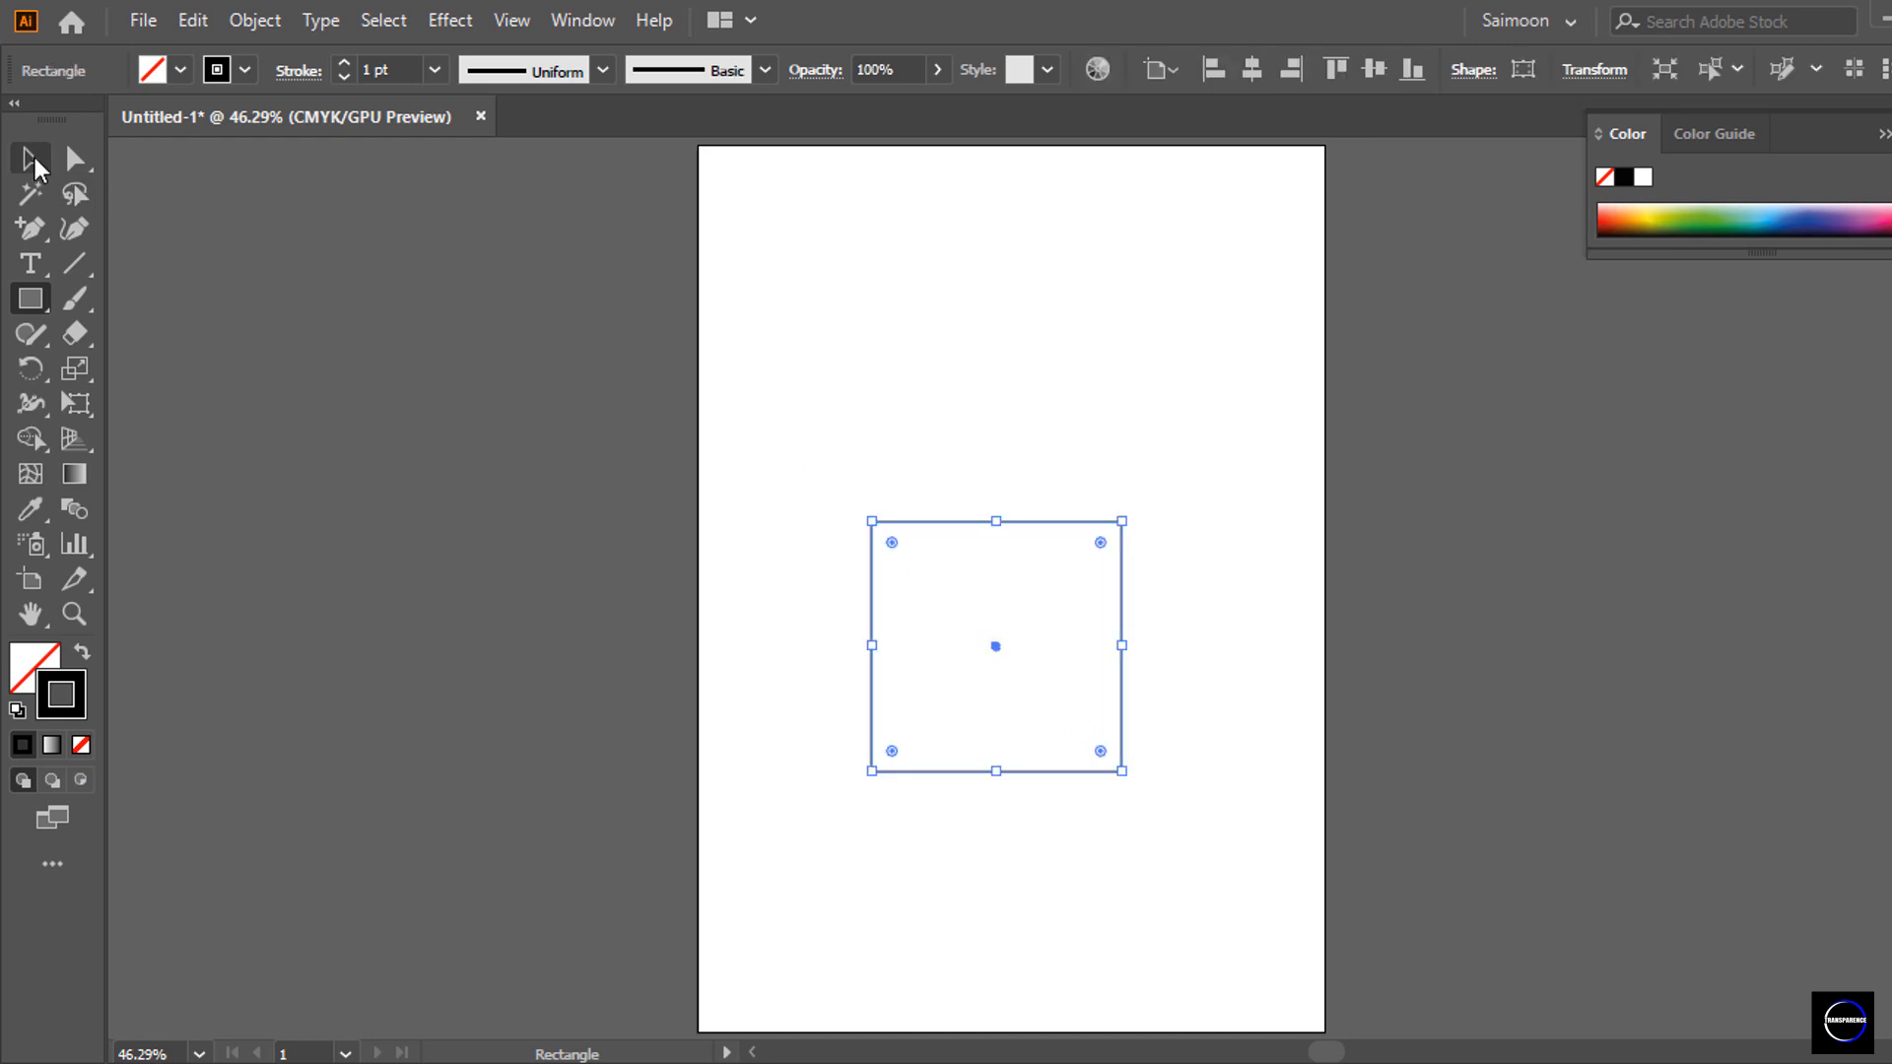
key(v)
click(984, 473)
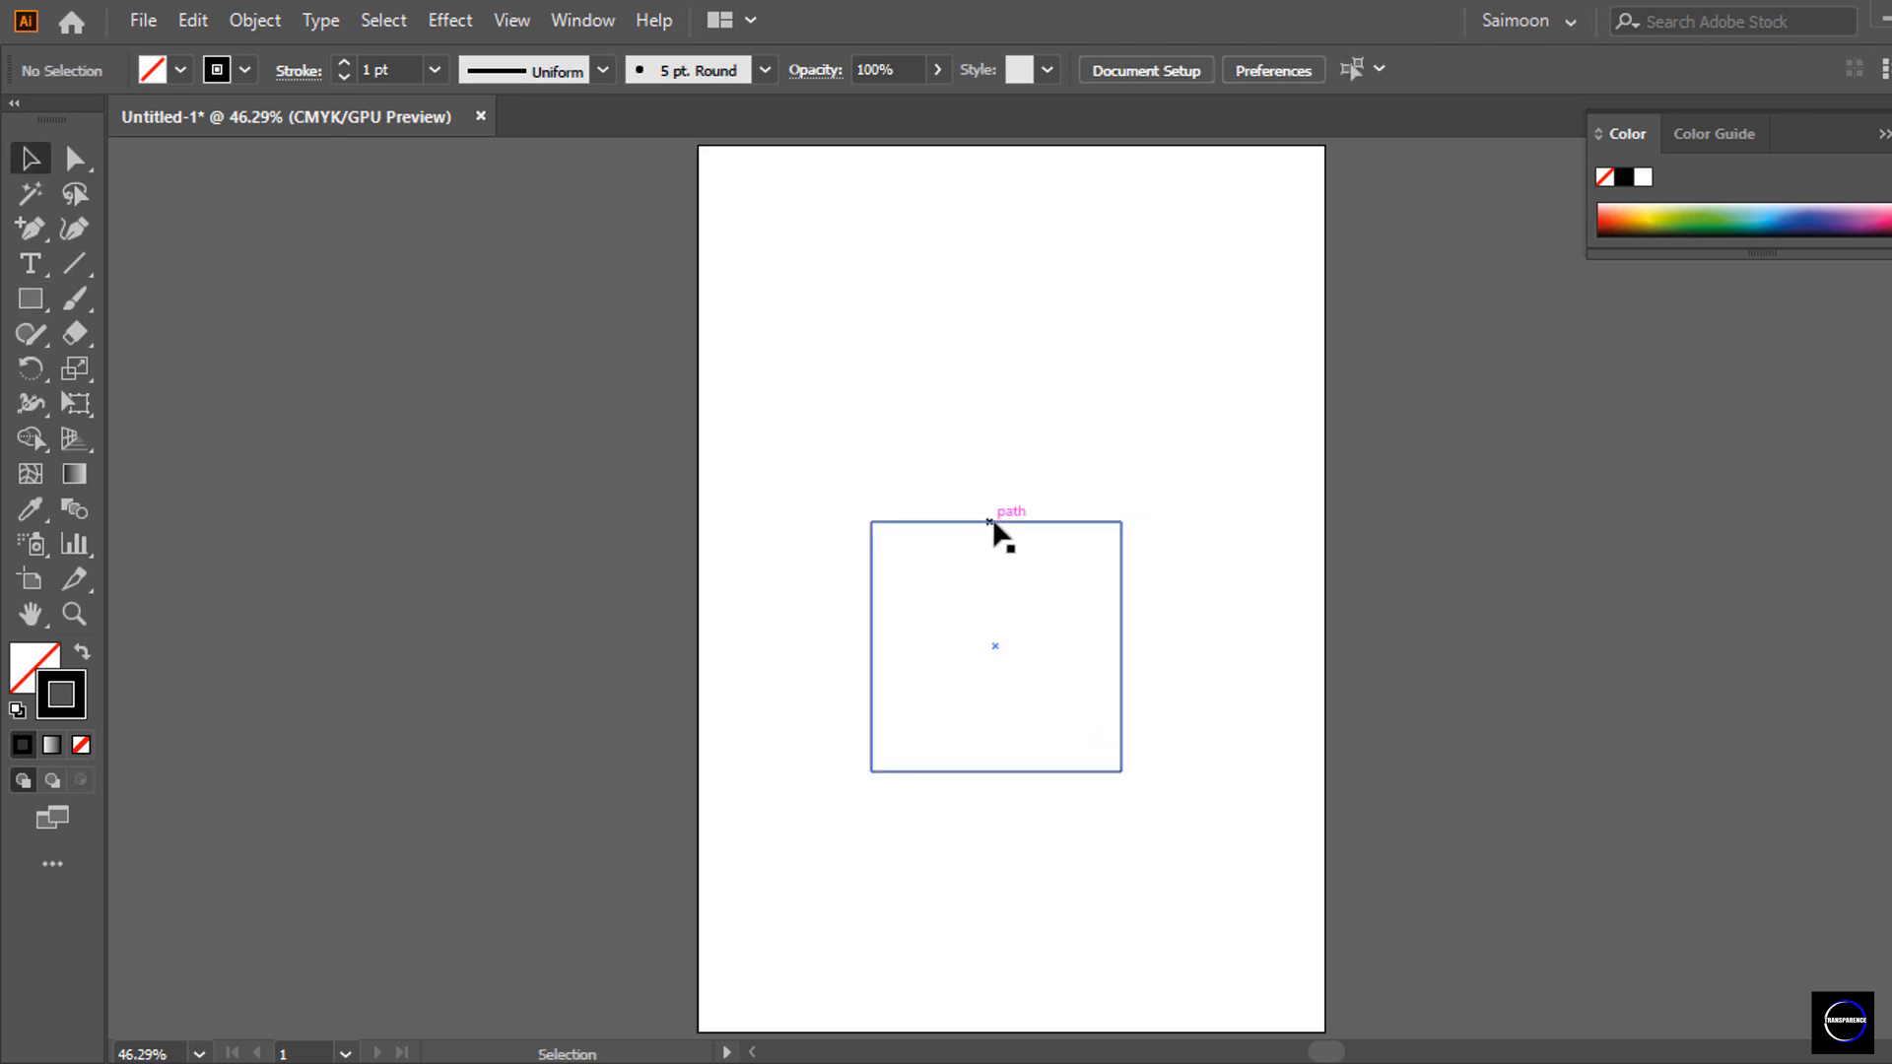
Move the whole square to the left side of the artboard with the Selection tool, and deselect it.
click(872, 759)
drag(998, 660, 872, 667)
click(912, 399)
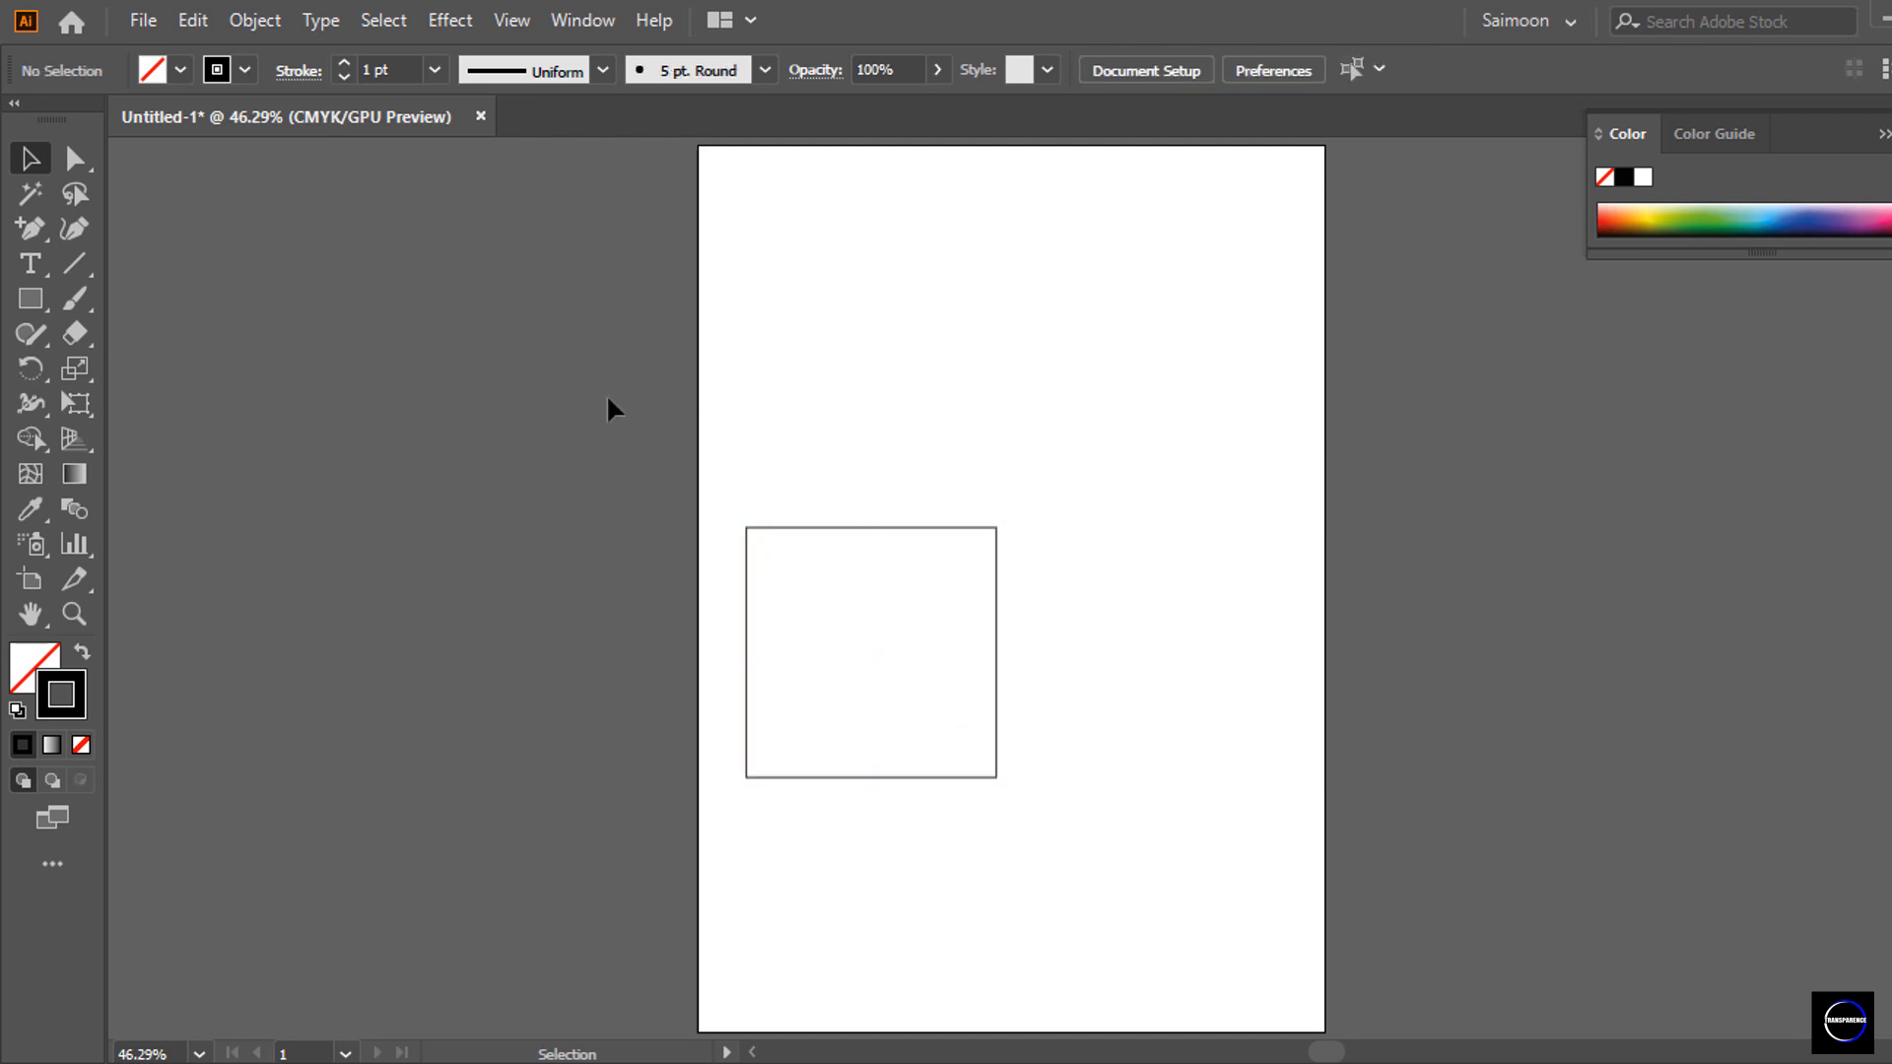
Select the whole square with the Direct Selection tool and duplicate it directly to the right, so the two squares share an edge.
click(73, 160)
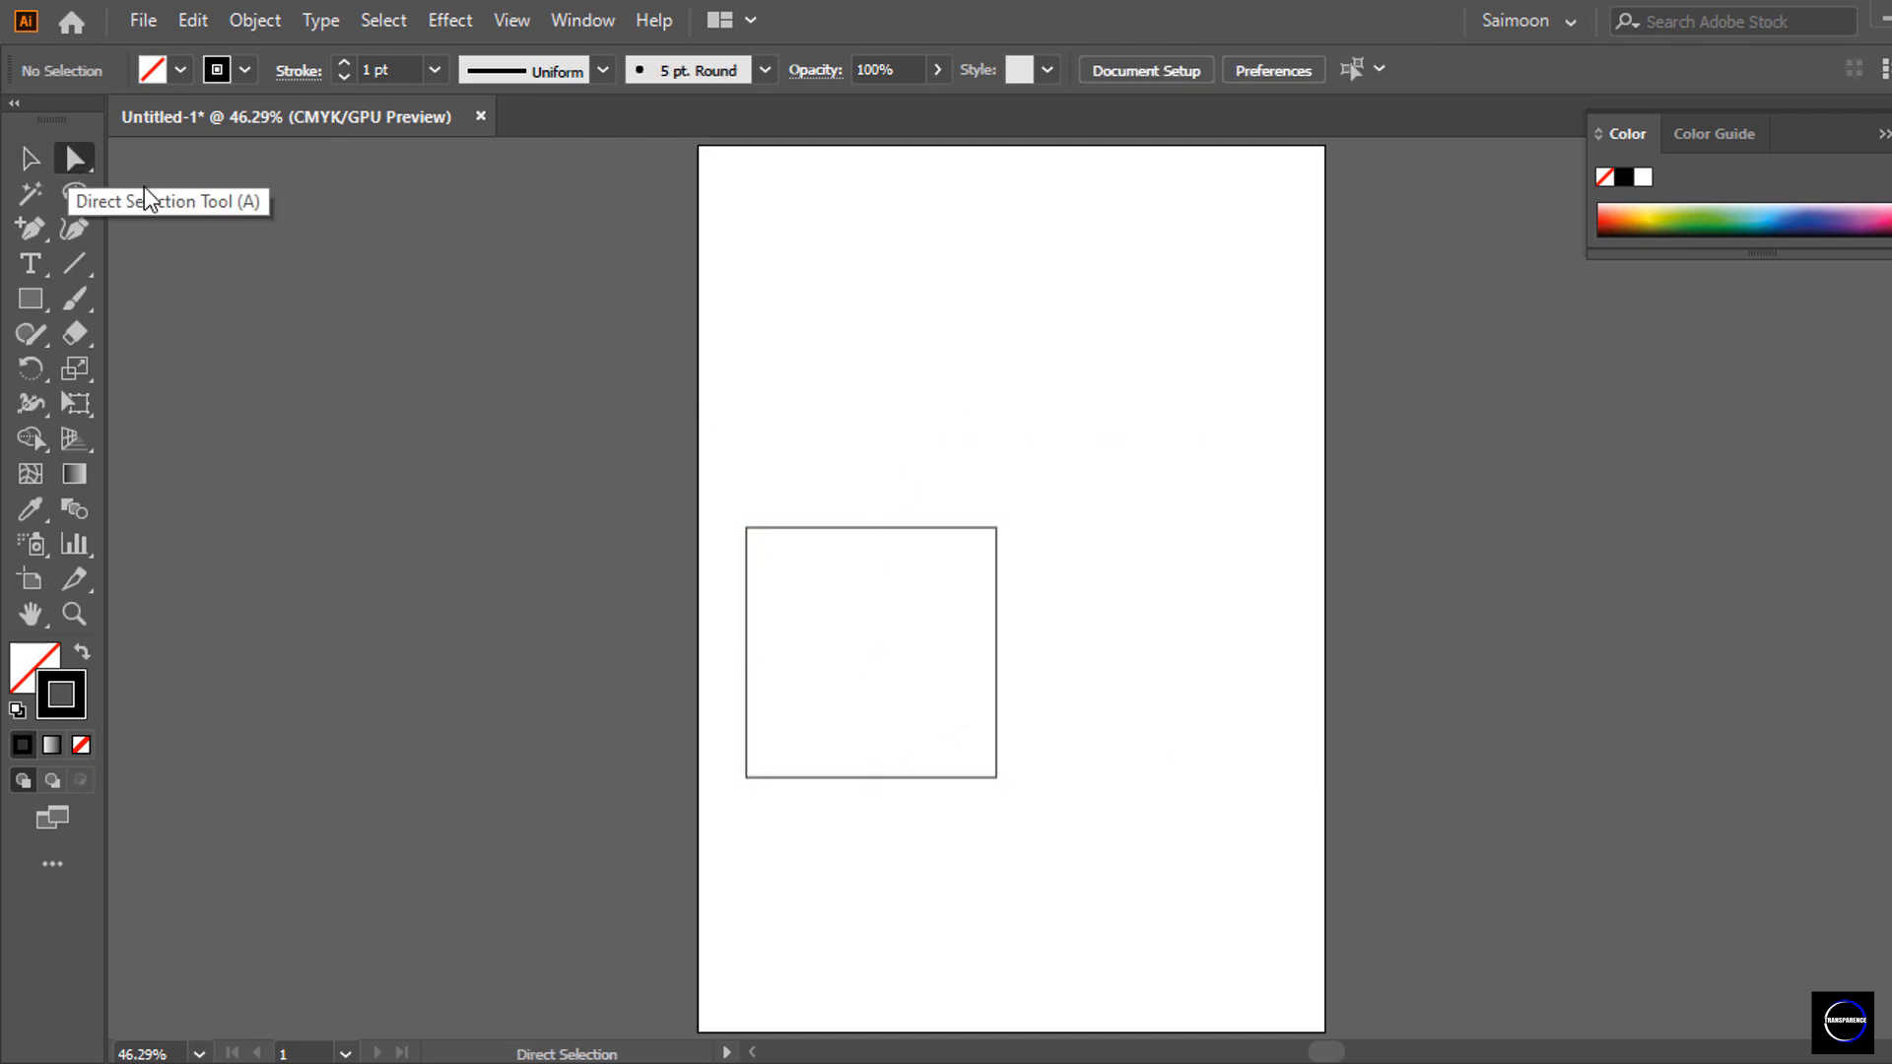
drag(981, 416, 813, 887)
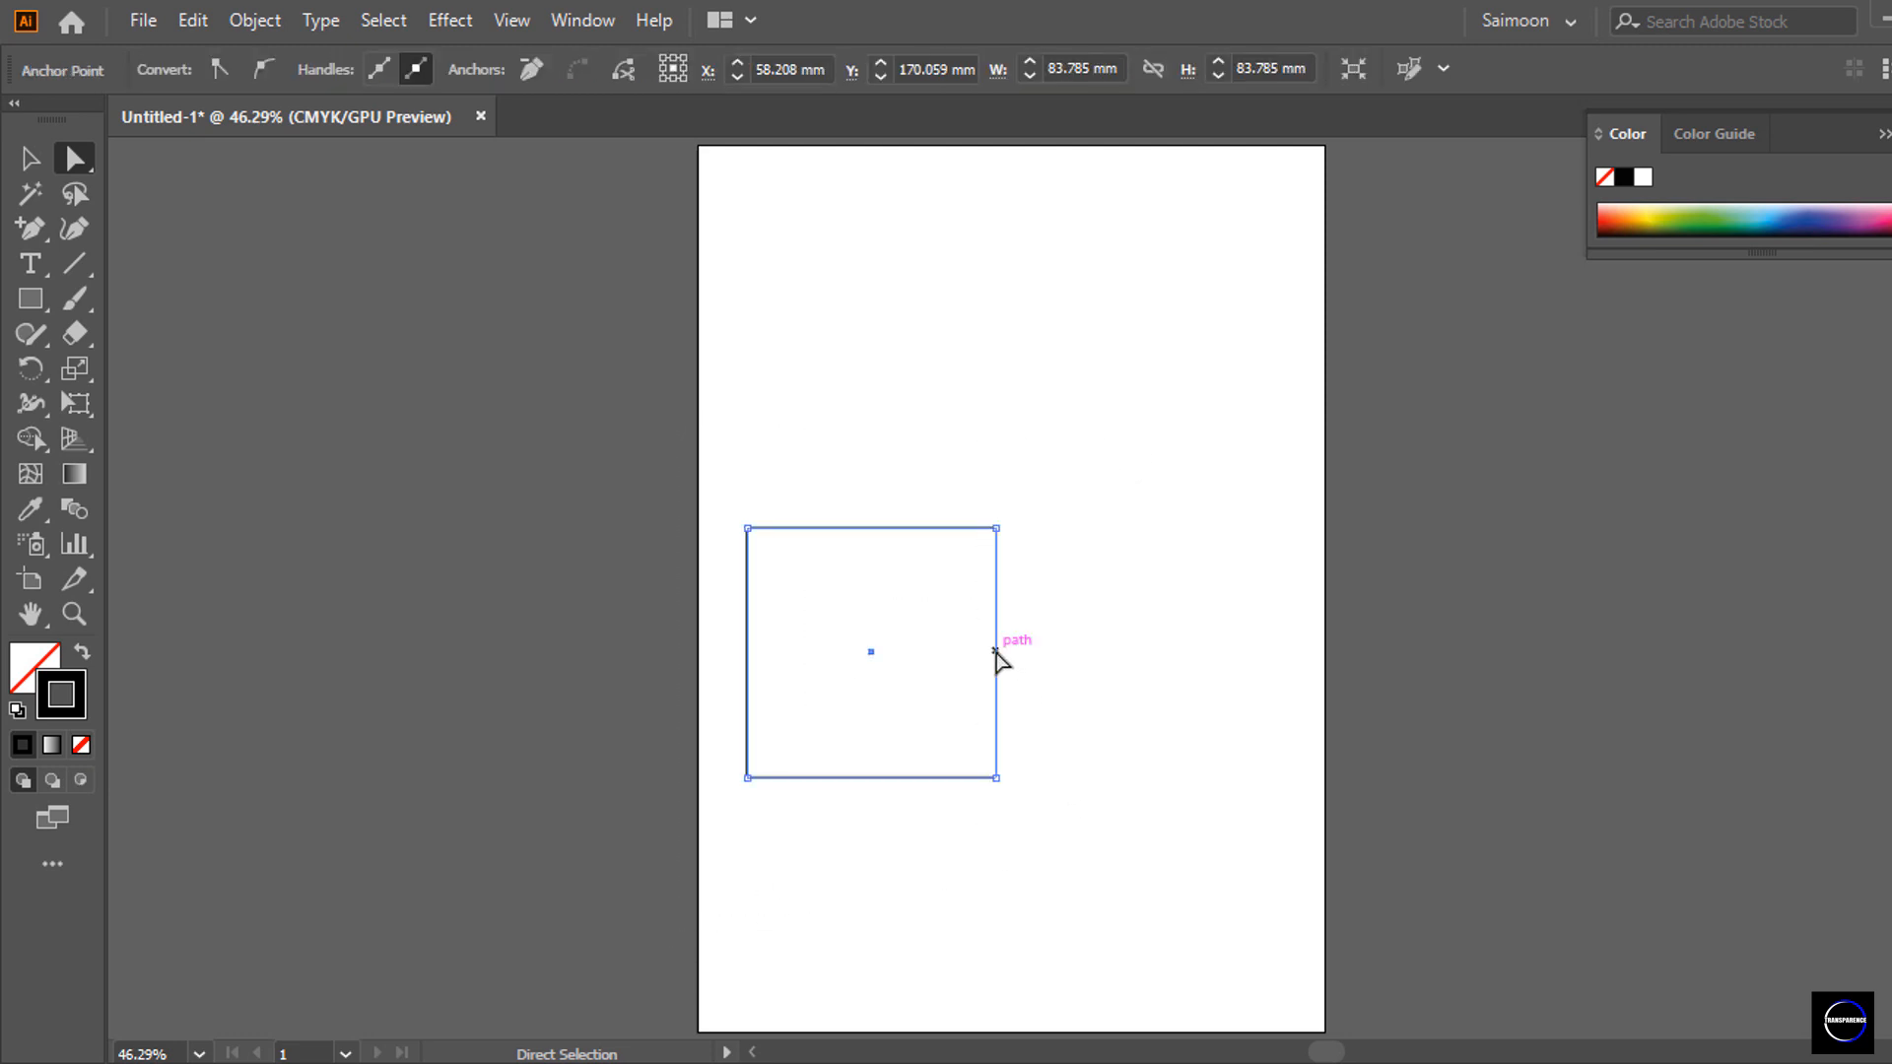
drag(1056, 412, 730, 867)
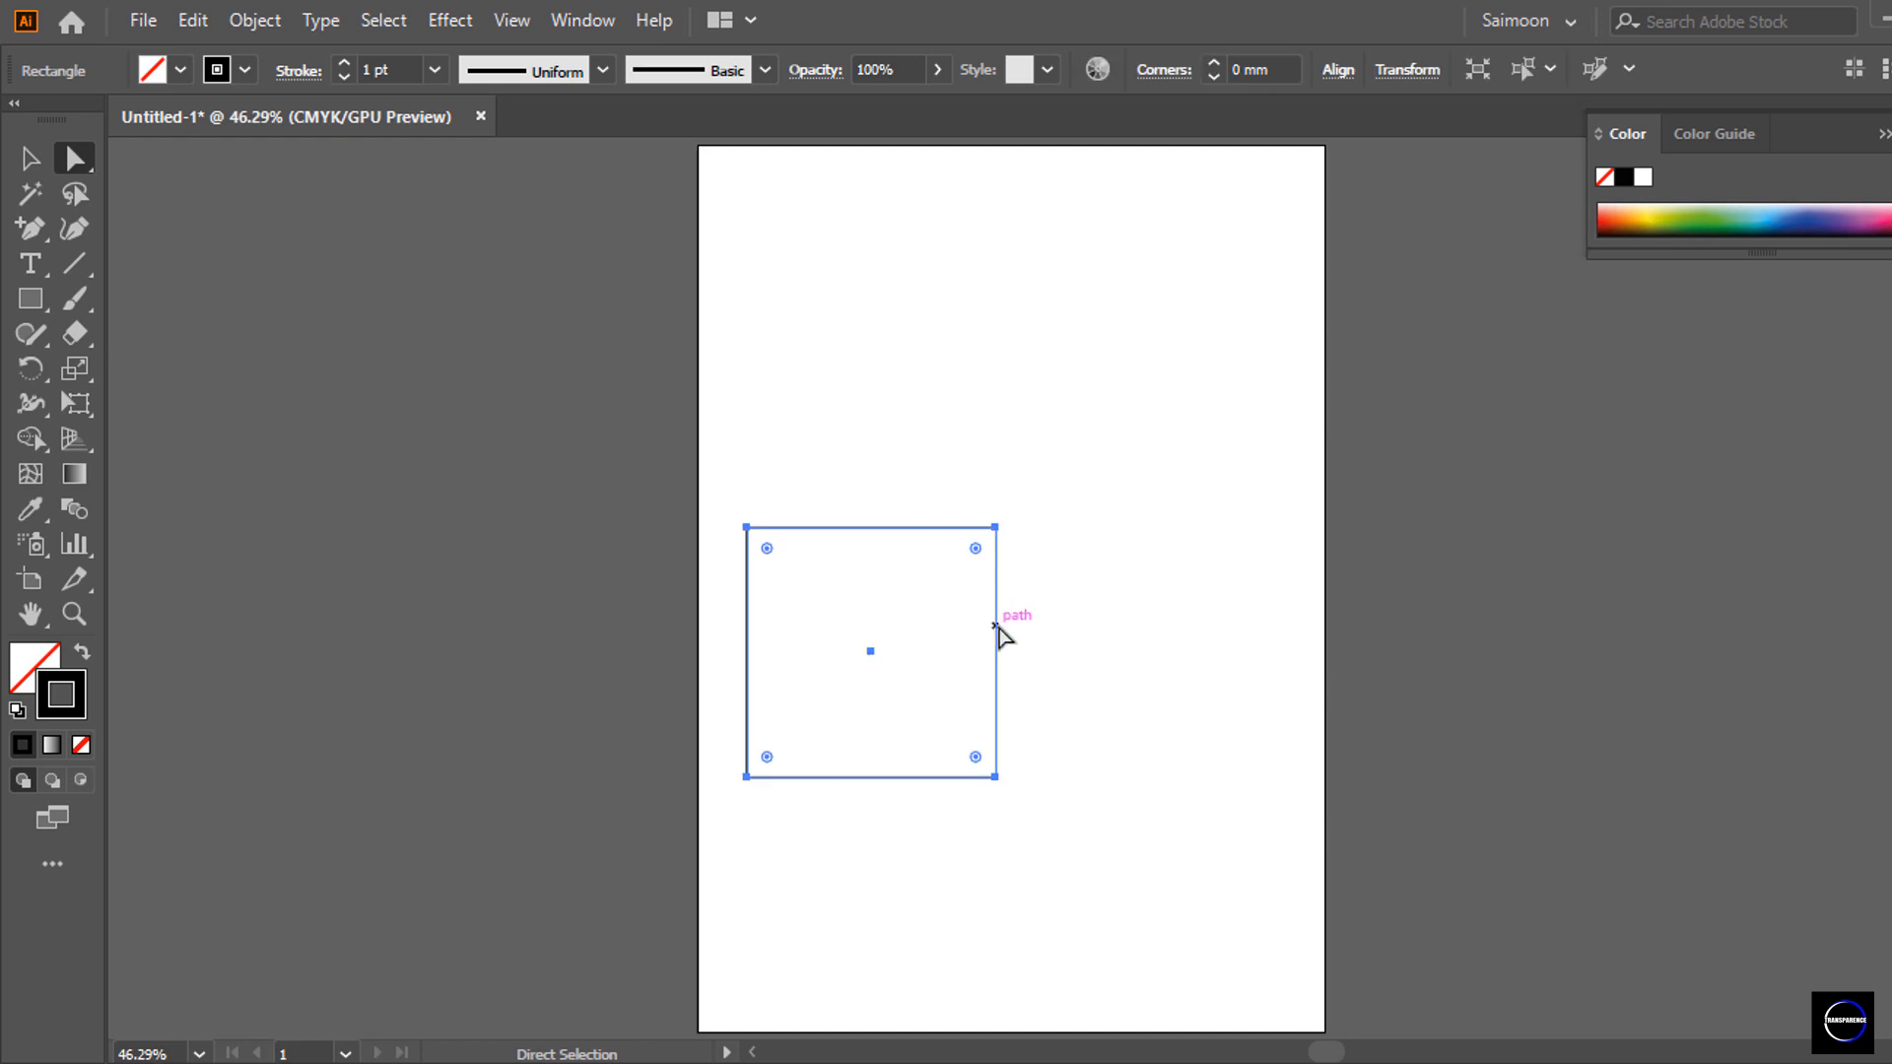
drag(995, 626, 1251, 624)
Duplicate the original square directly above itself so the copy sits on its top edge, and clear the selection.
drag(866, 452, 805, 877)
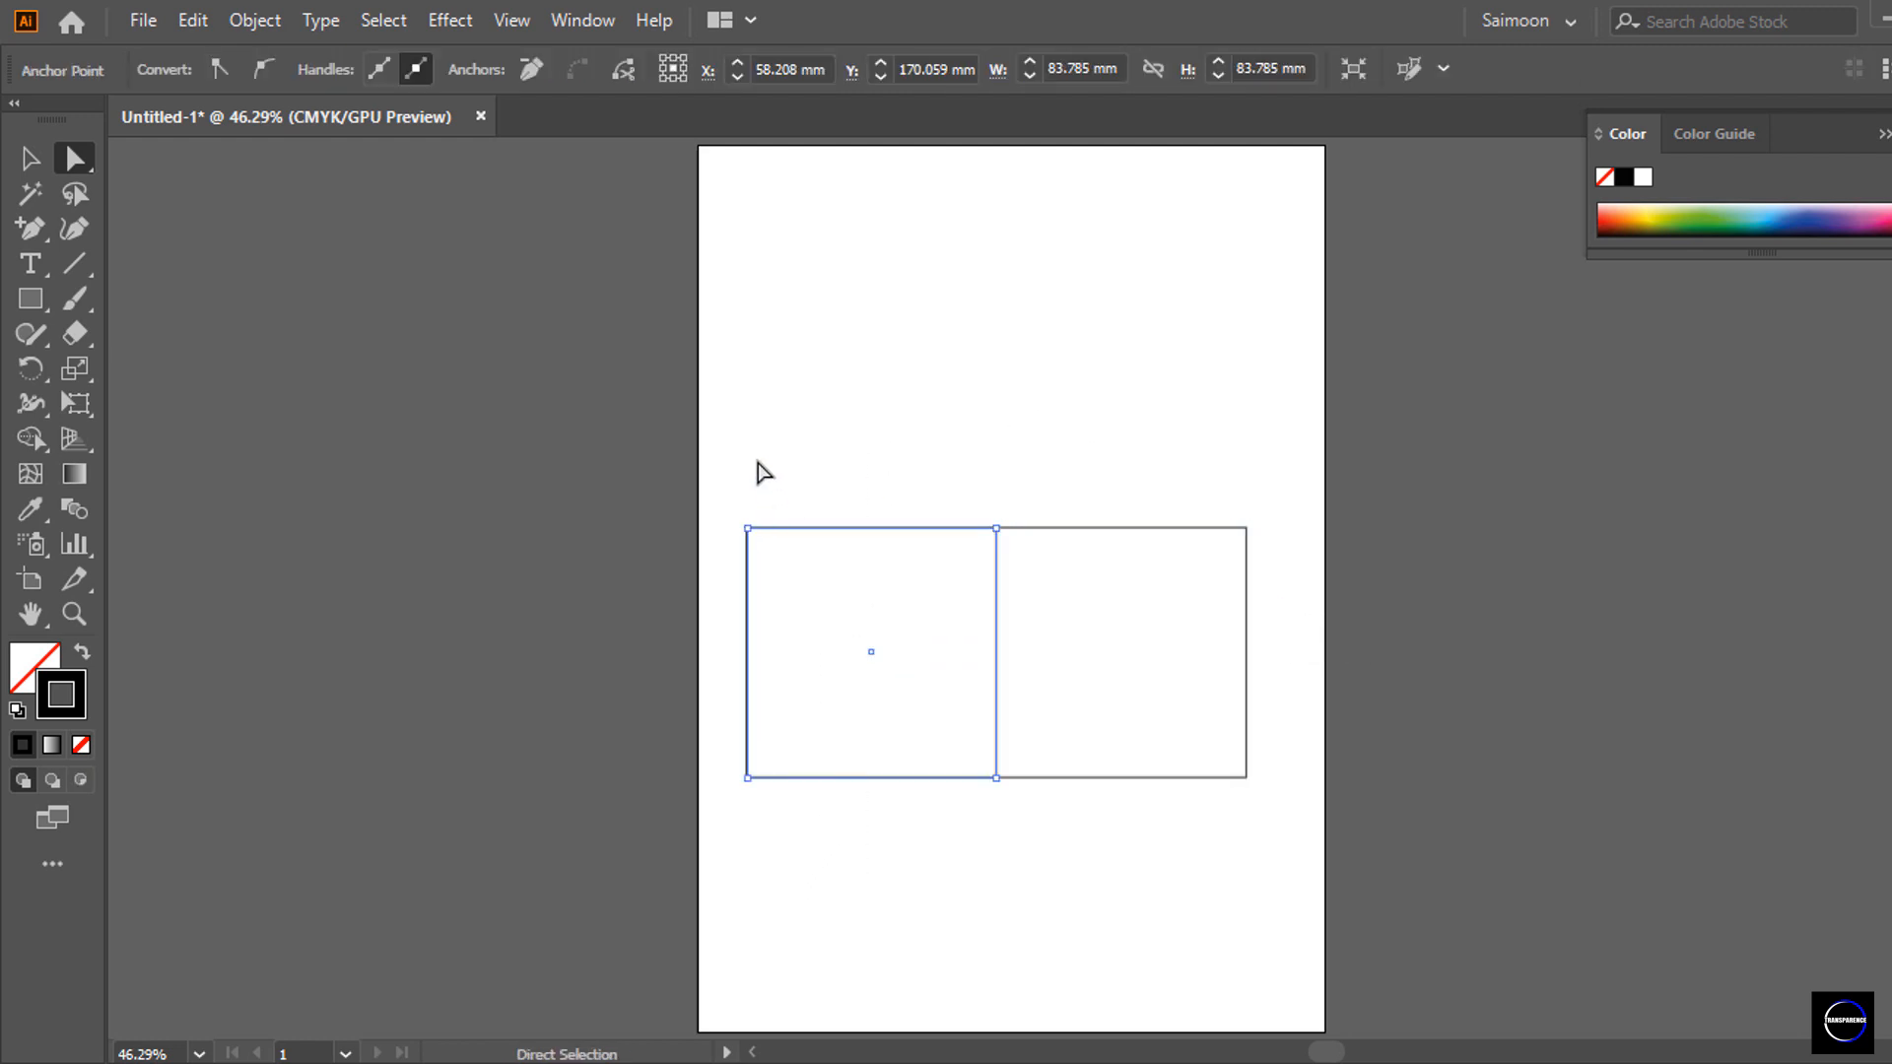
drag(727, 455, 952, 810)
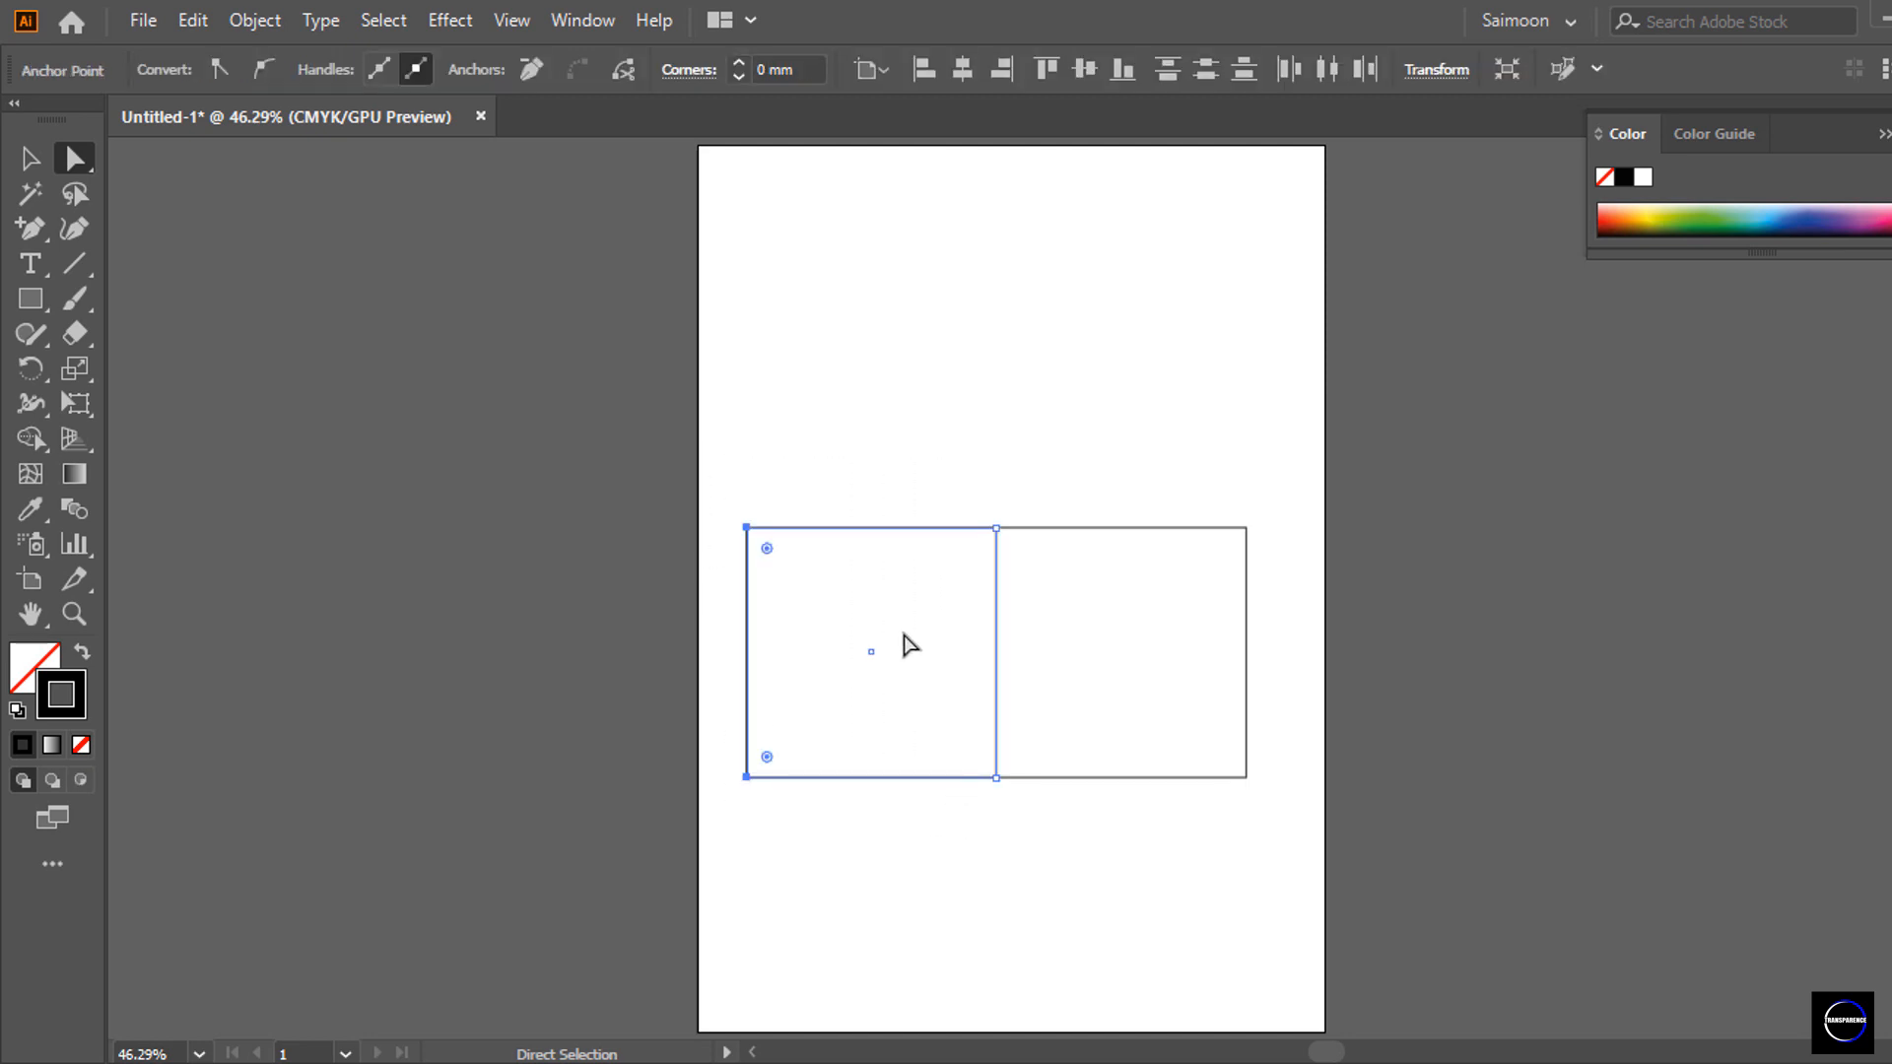
drag(861, 528, 848, 279)
click(1075, 306)
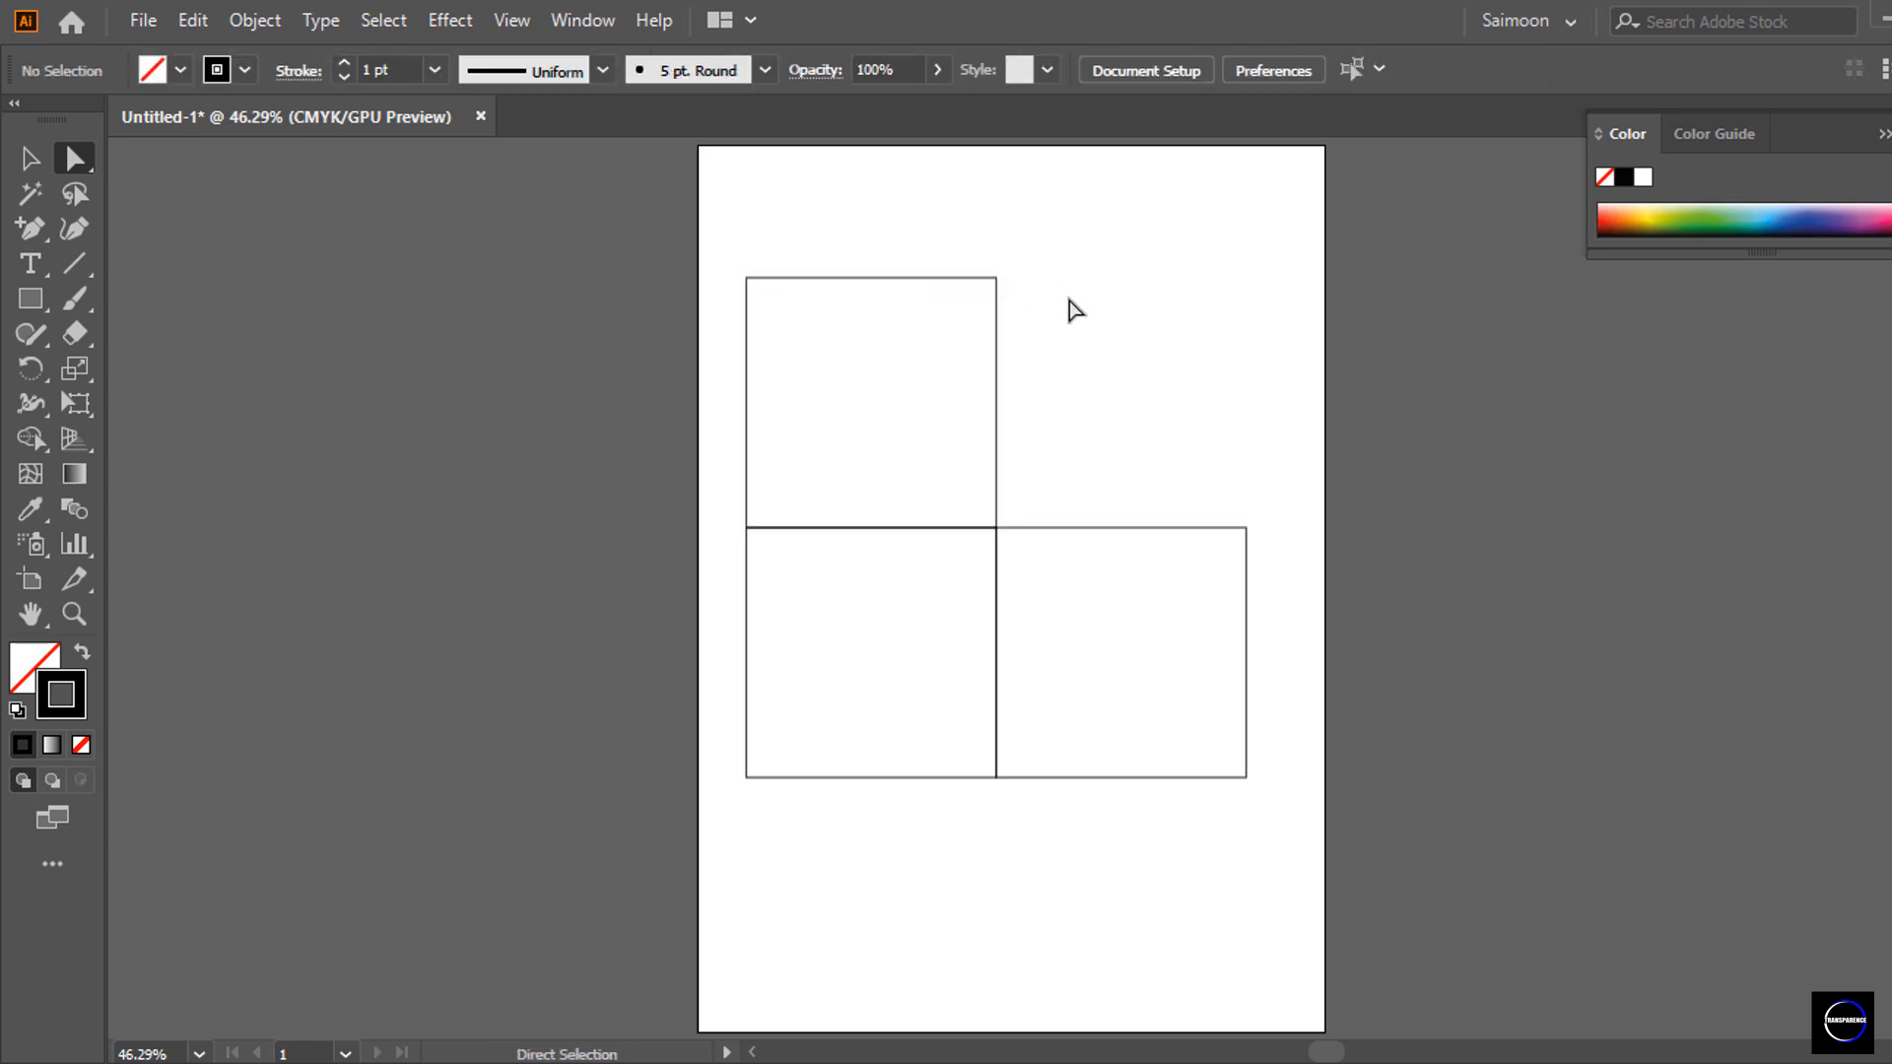
Shift the upper square's top edge down and to the right, slanting it into a parallelogram as the cube's top face.
key(ctrl)
key(ctrl+plus)
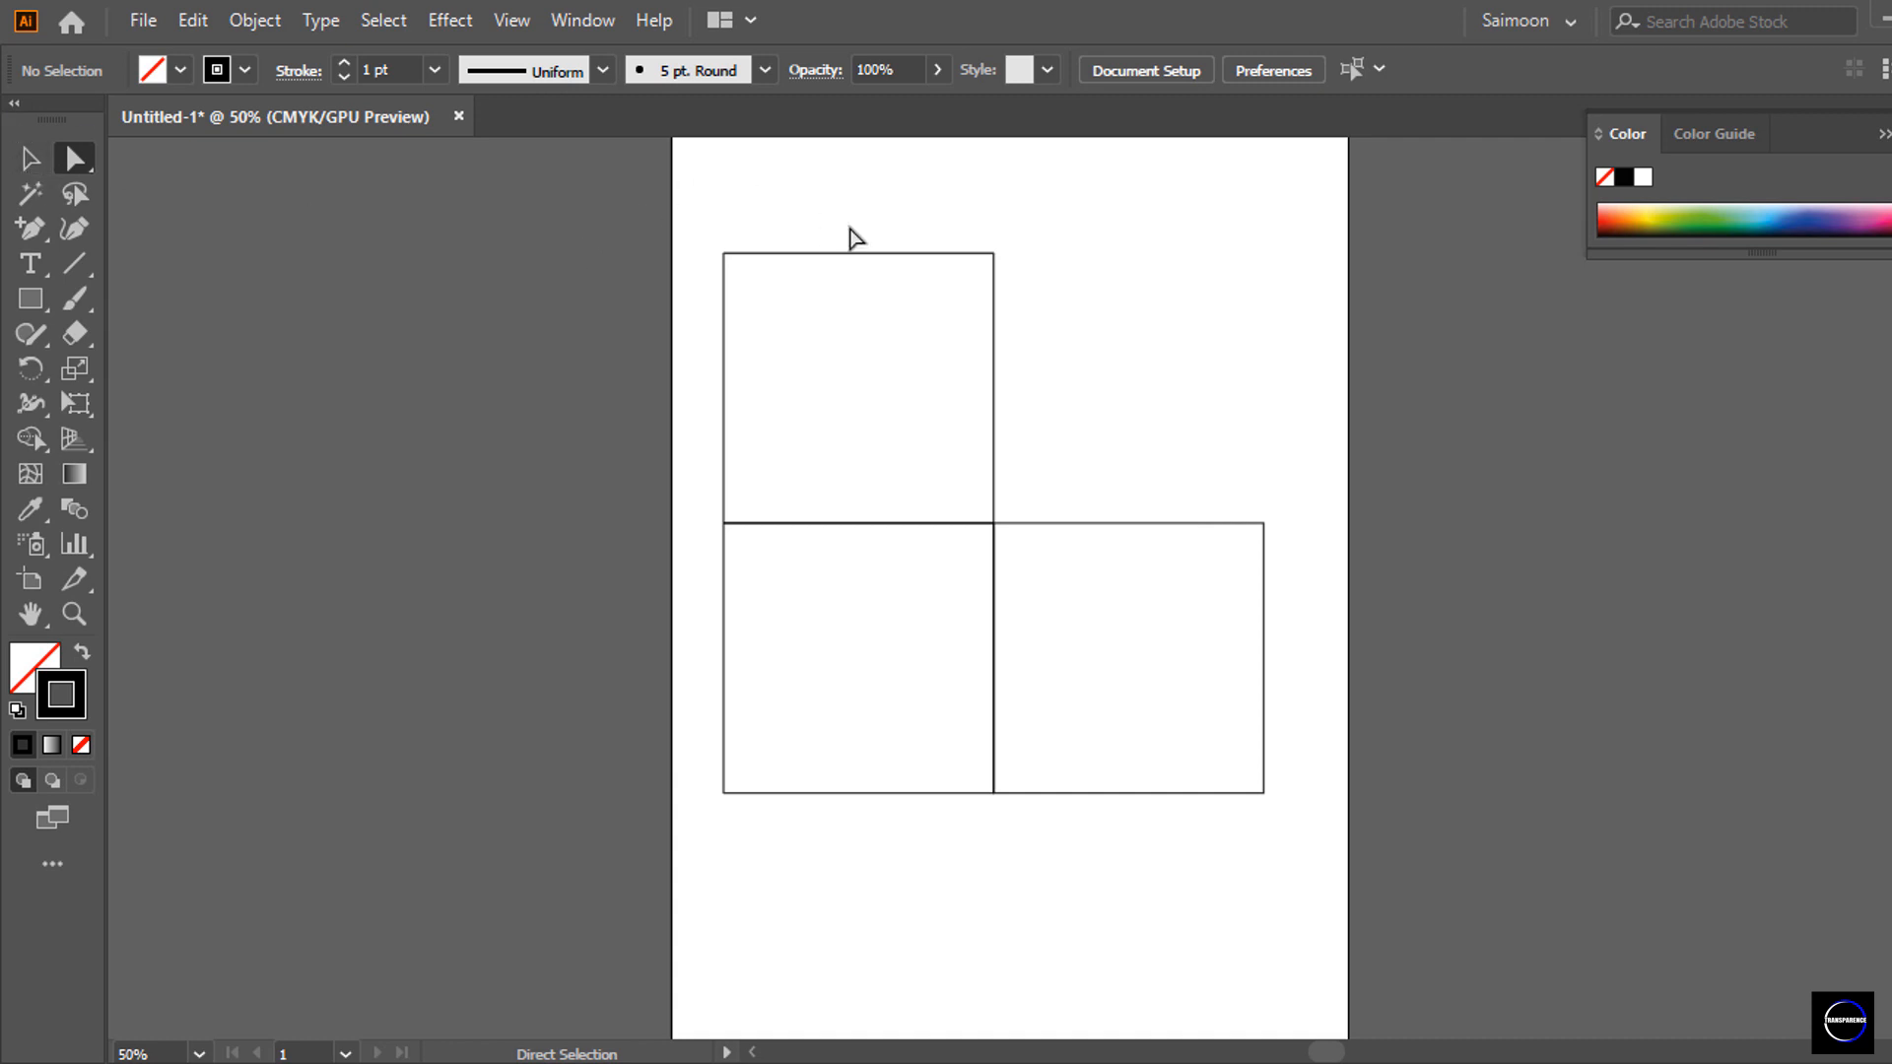
drag(711, 219, 1038, 296)
drag(1040, 295, 1053, 292)
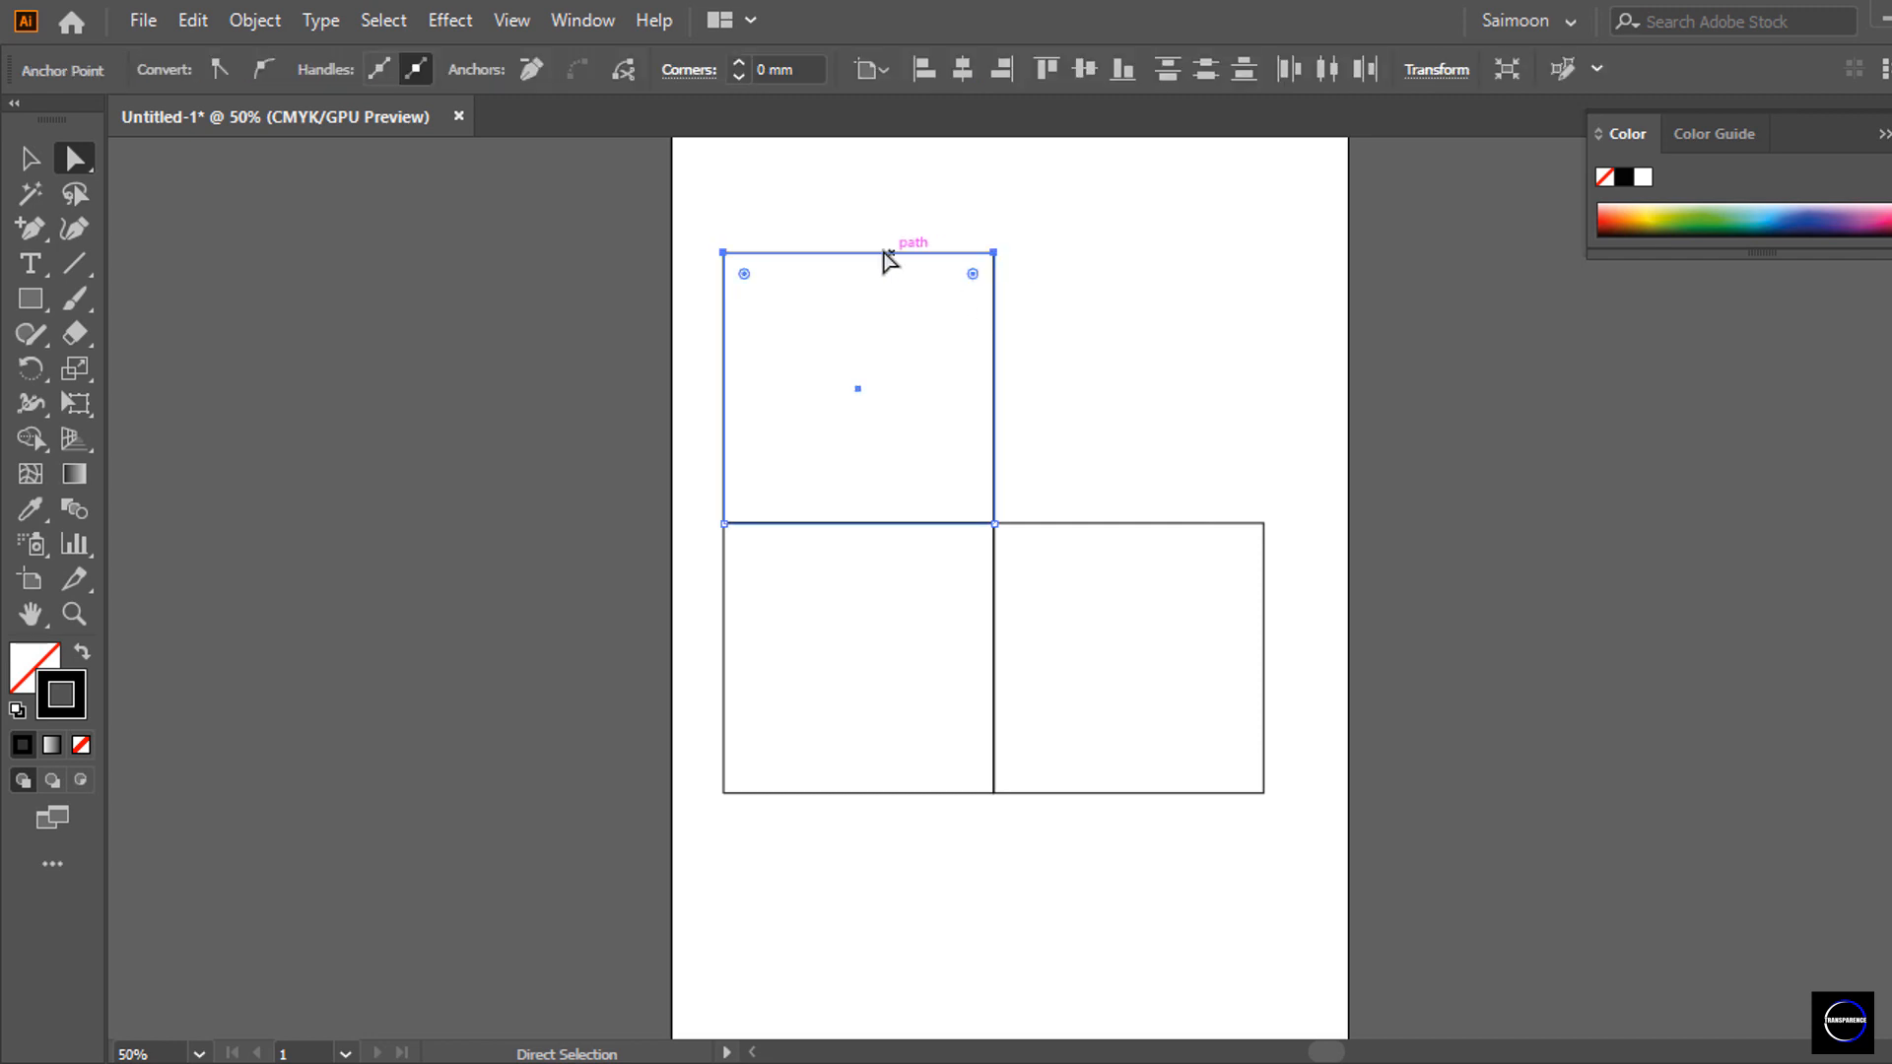
drag(859, 251, 1002, 430)
click(1211, 466)
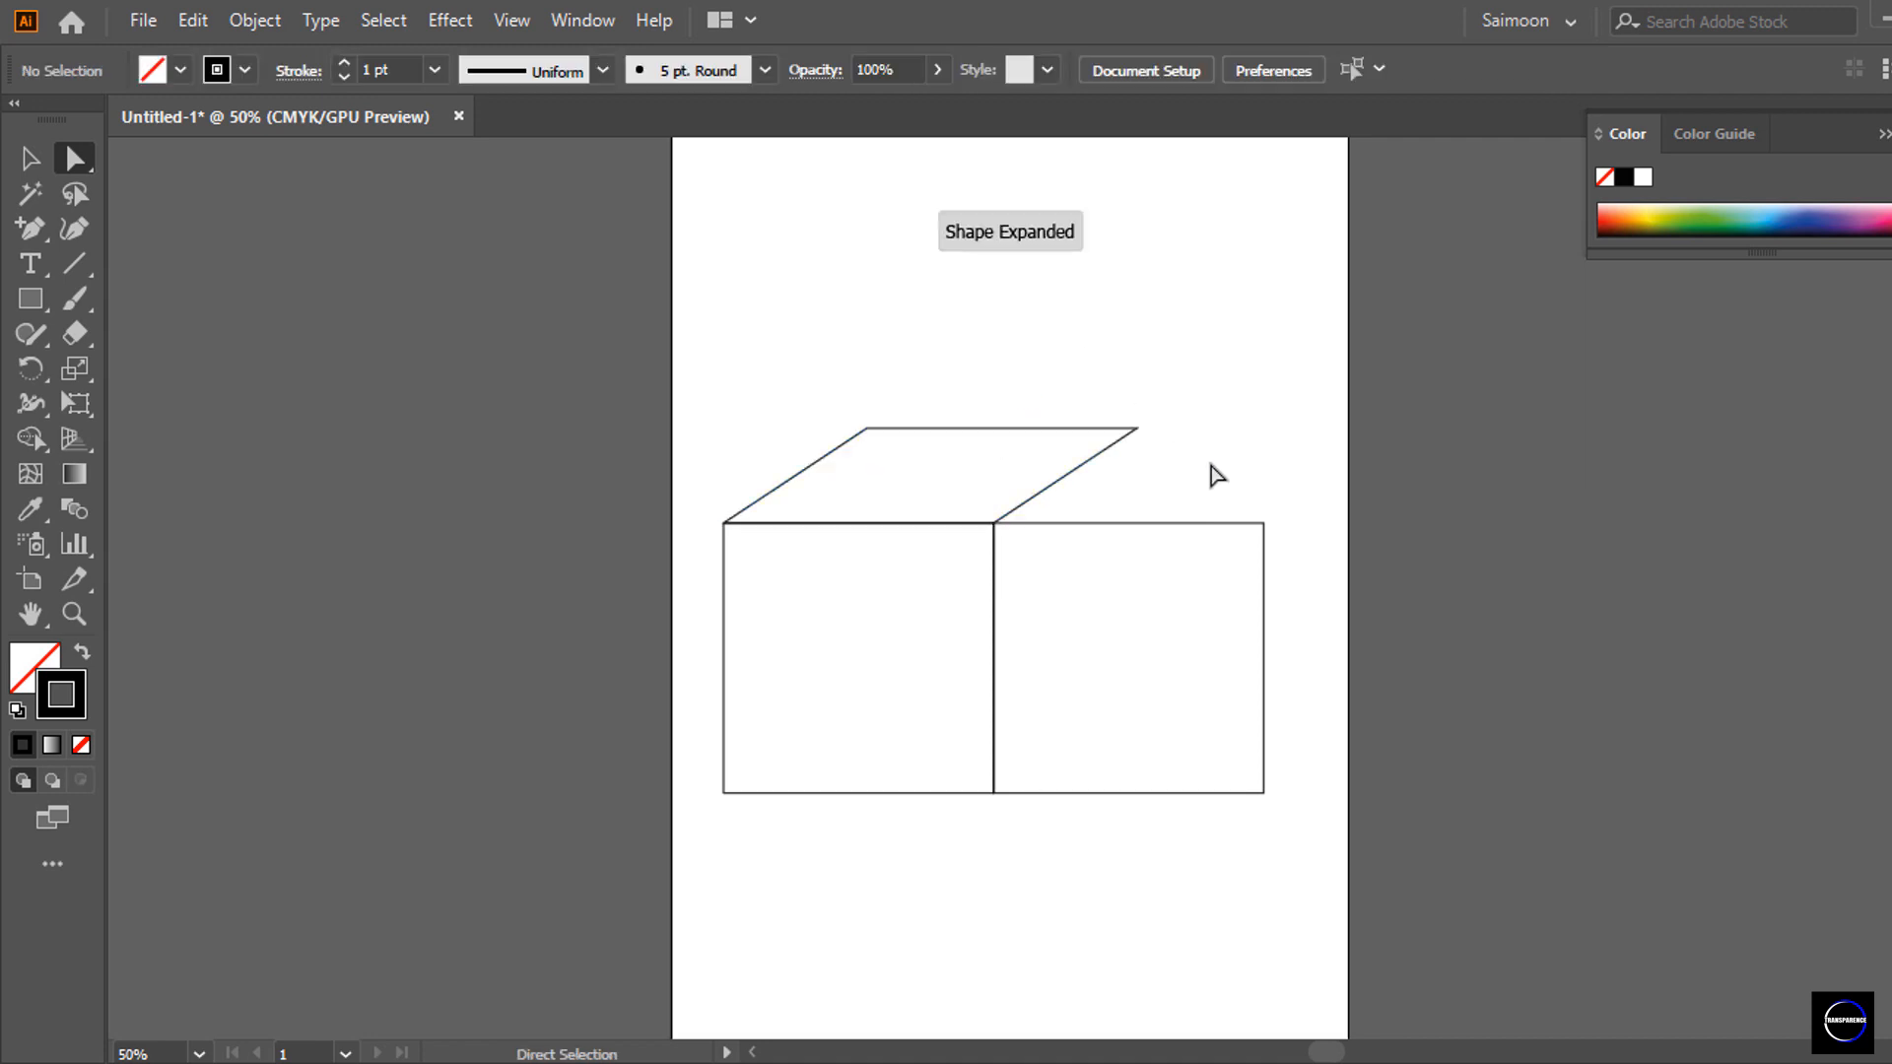
Move the right square's outer edge up and inward to meet the top face's right corner, forming the cube's side face.
drag(1247, 465, 1324, 826)
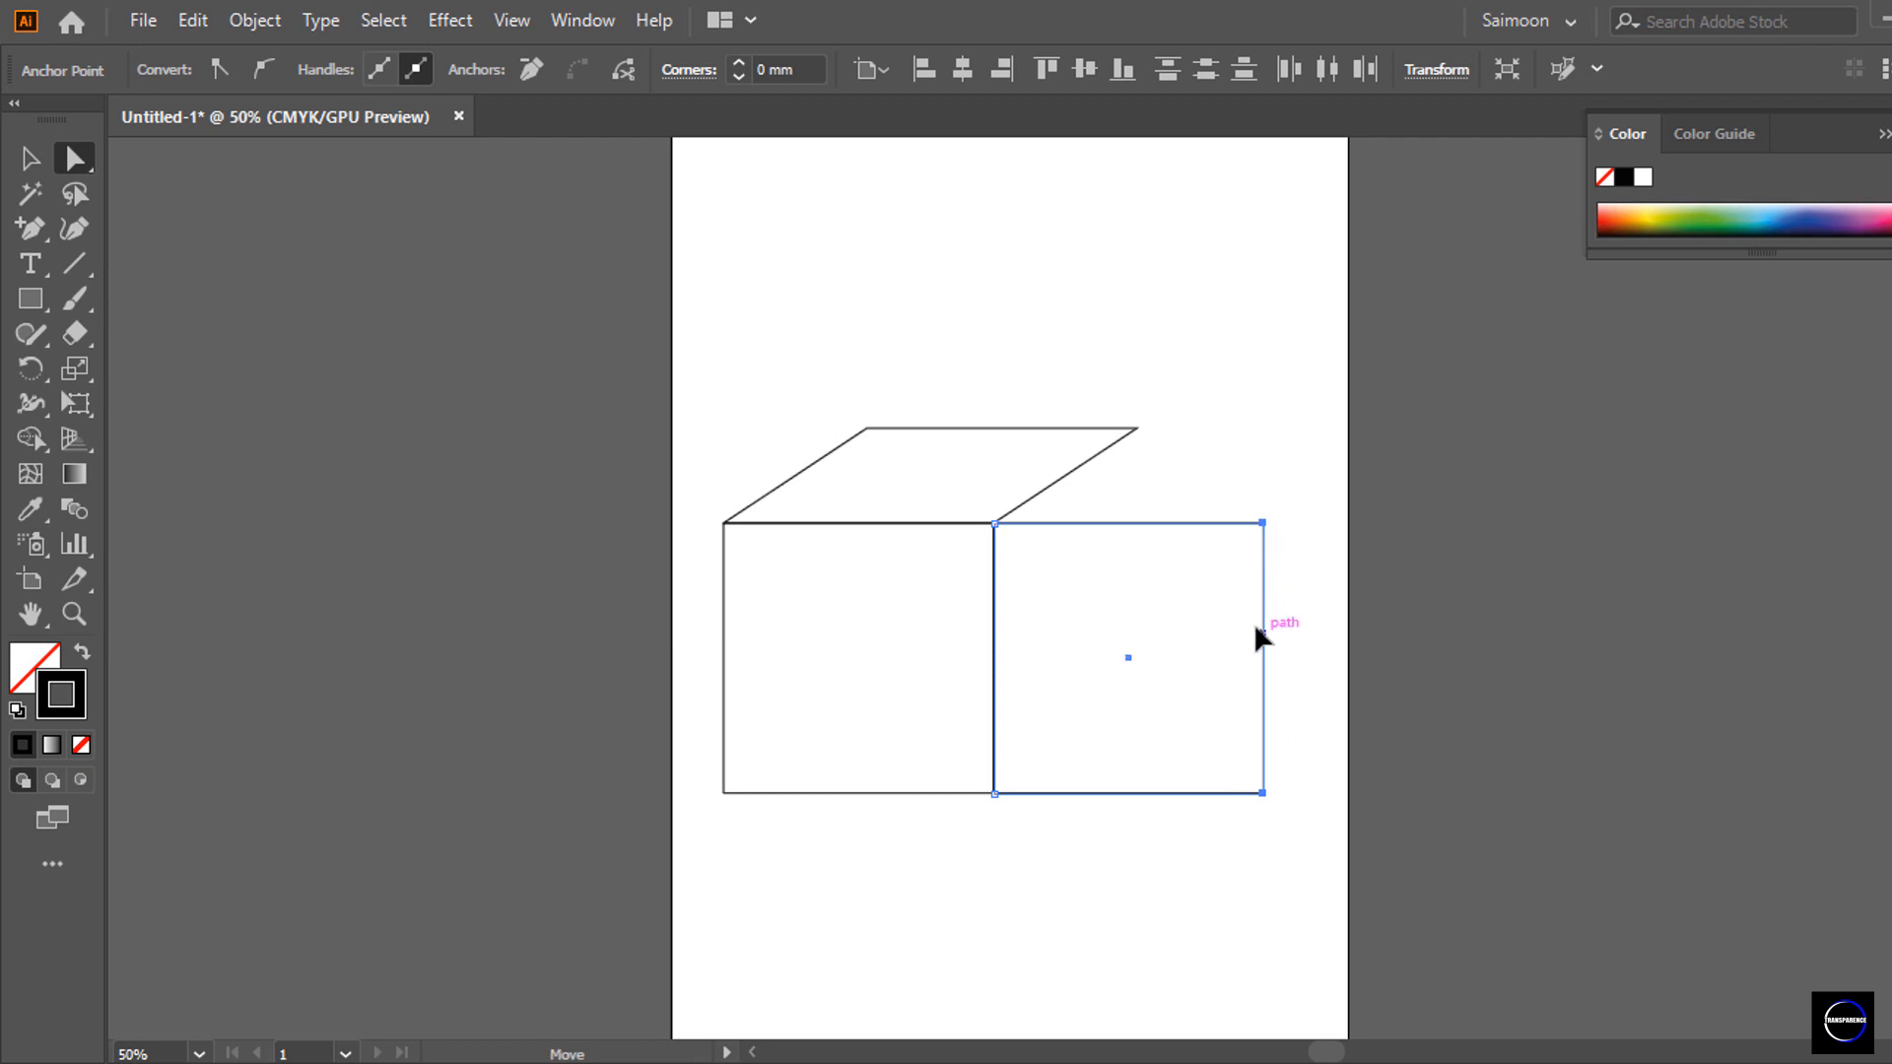
drag(1261, 633, 1139, 544)
click(1262, 545)
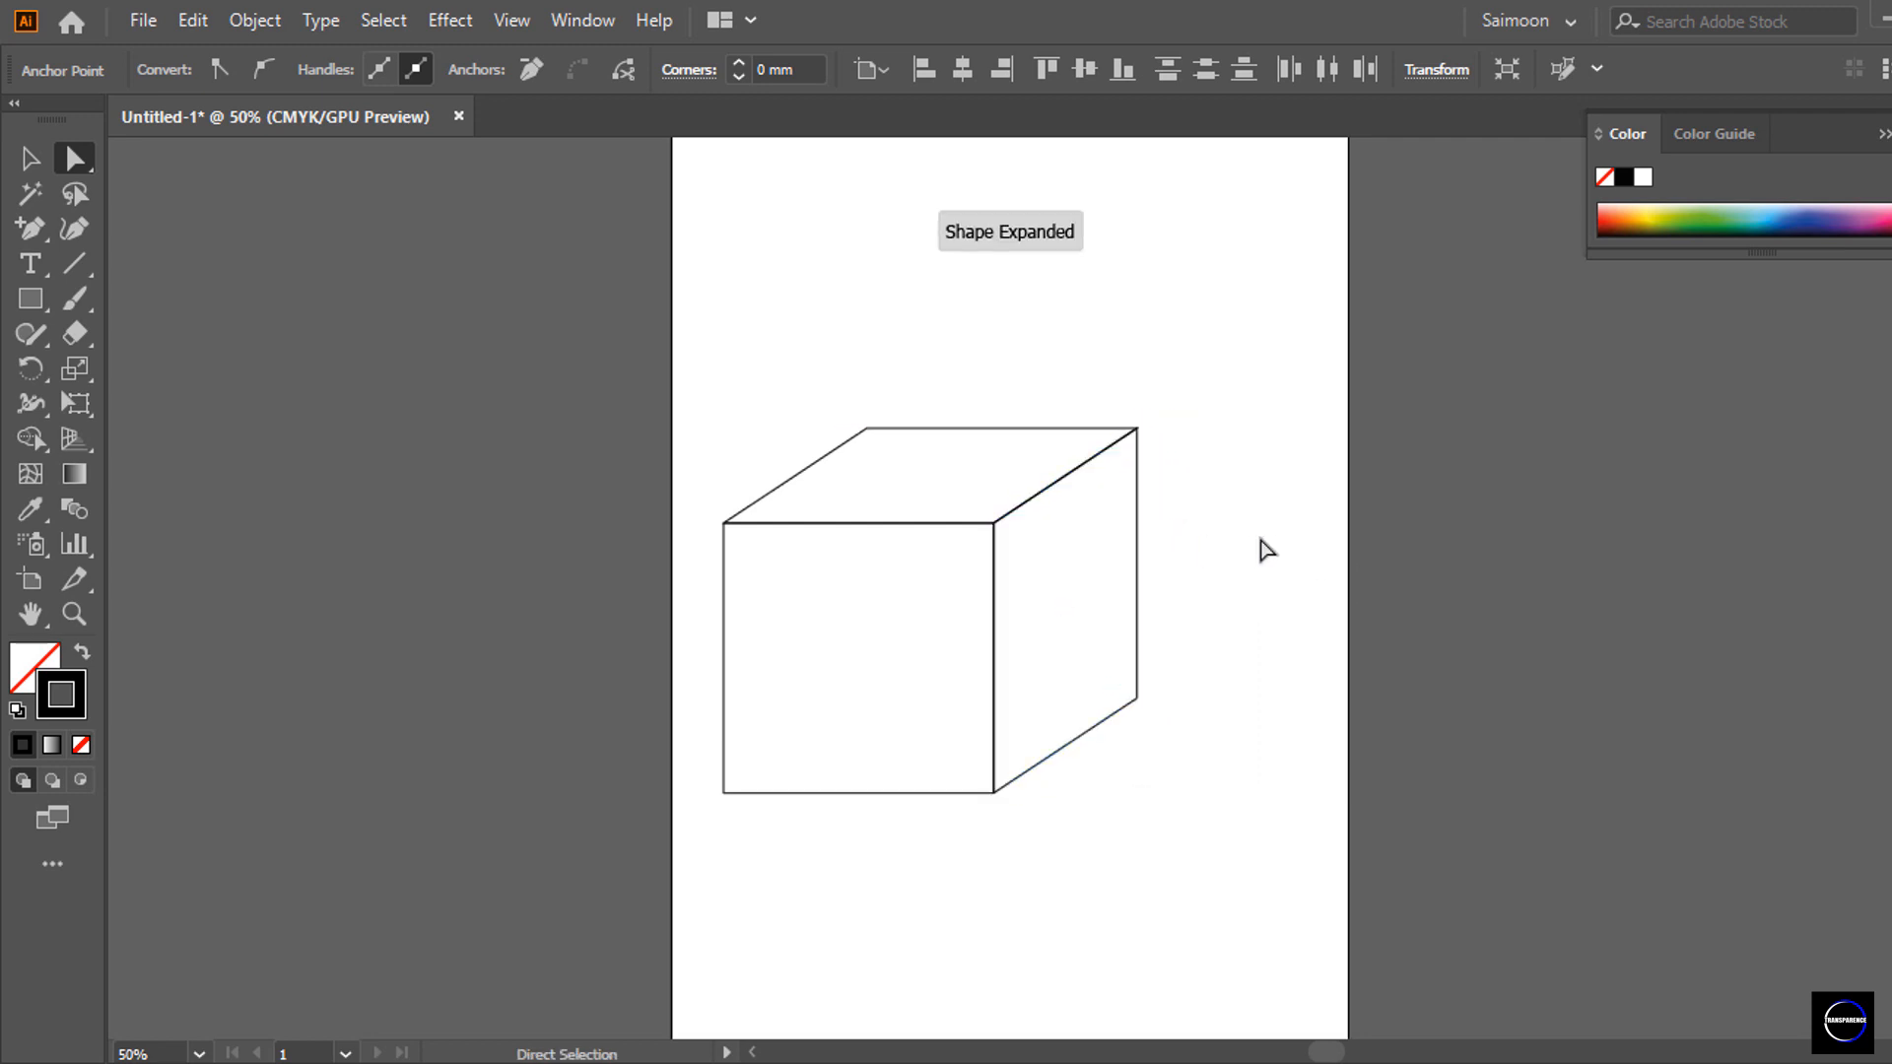
Select the cube's left anchor points and move them inward and slightly up so the front face turns in perspective.
drag(698, 372, 926, 866)
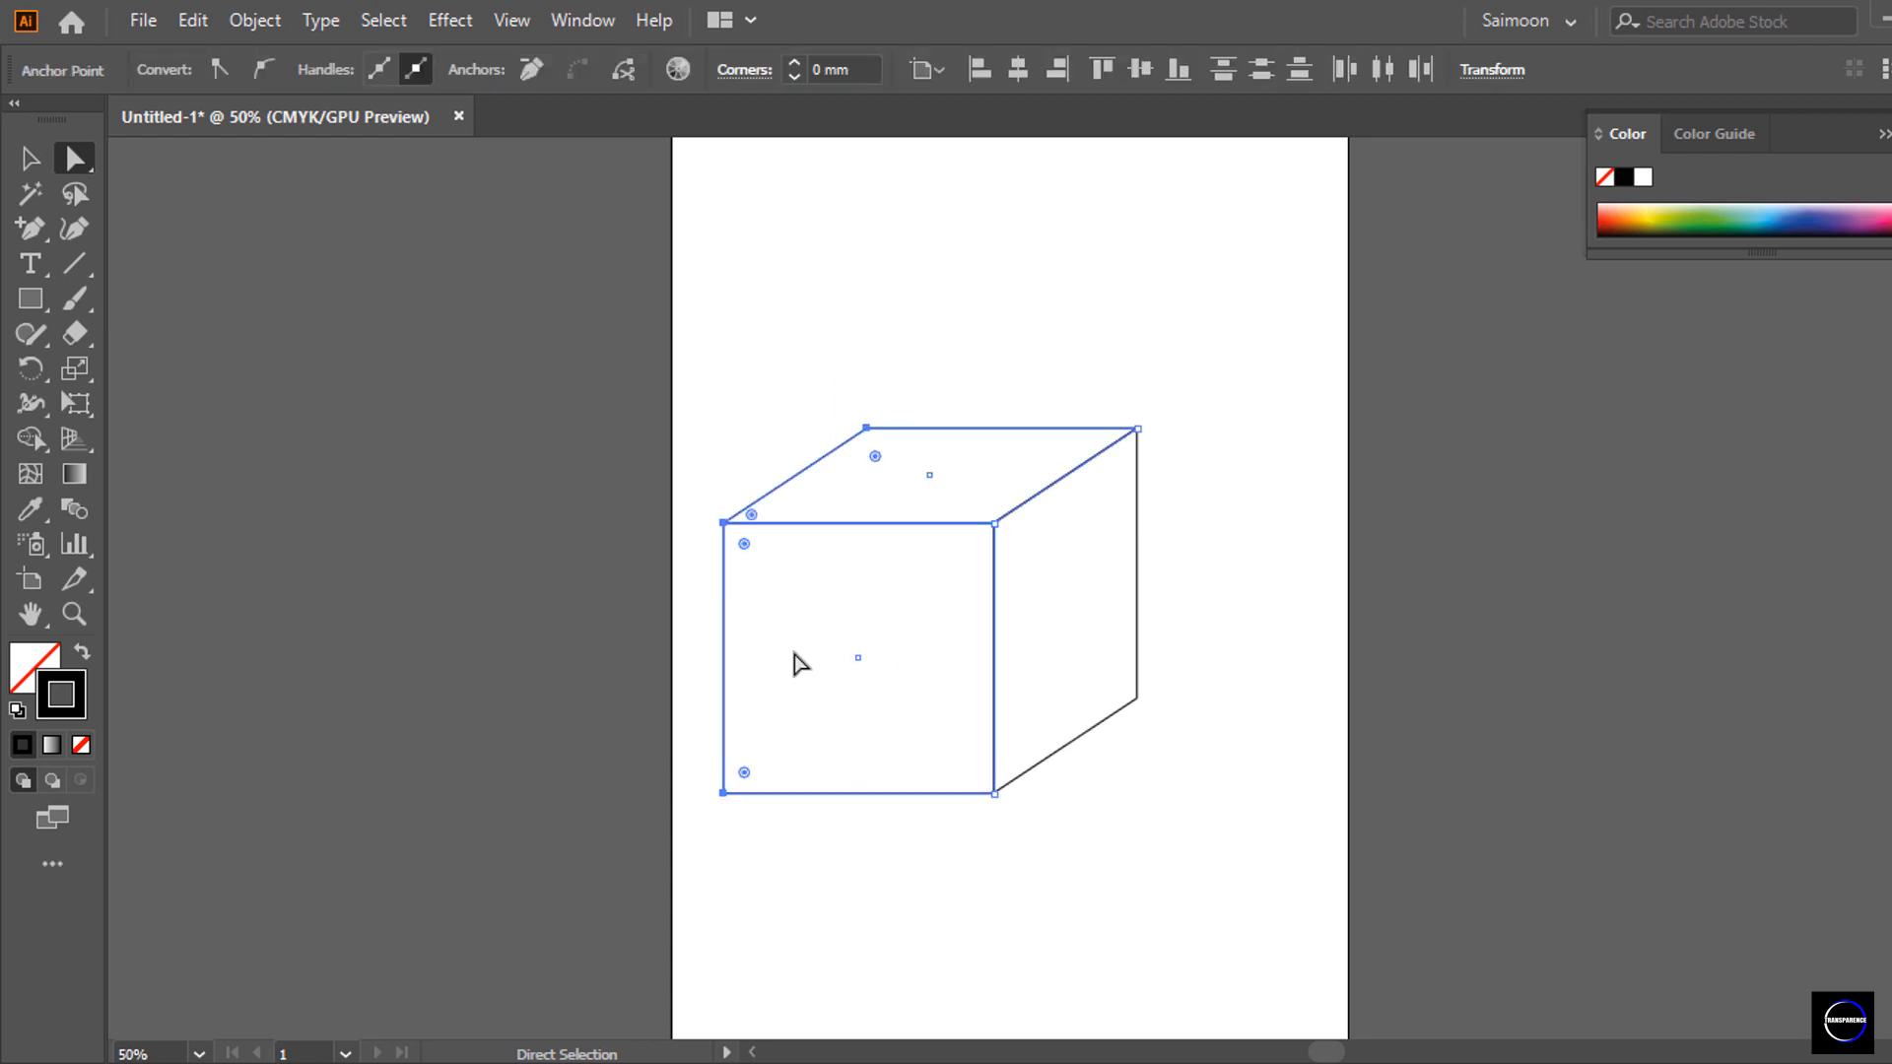
drag(722, 523, 850, 485)
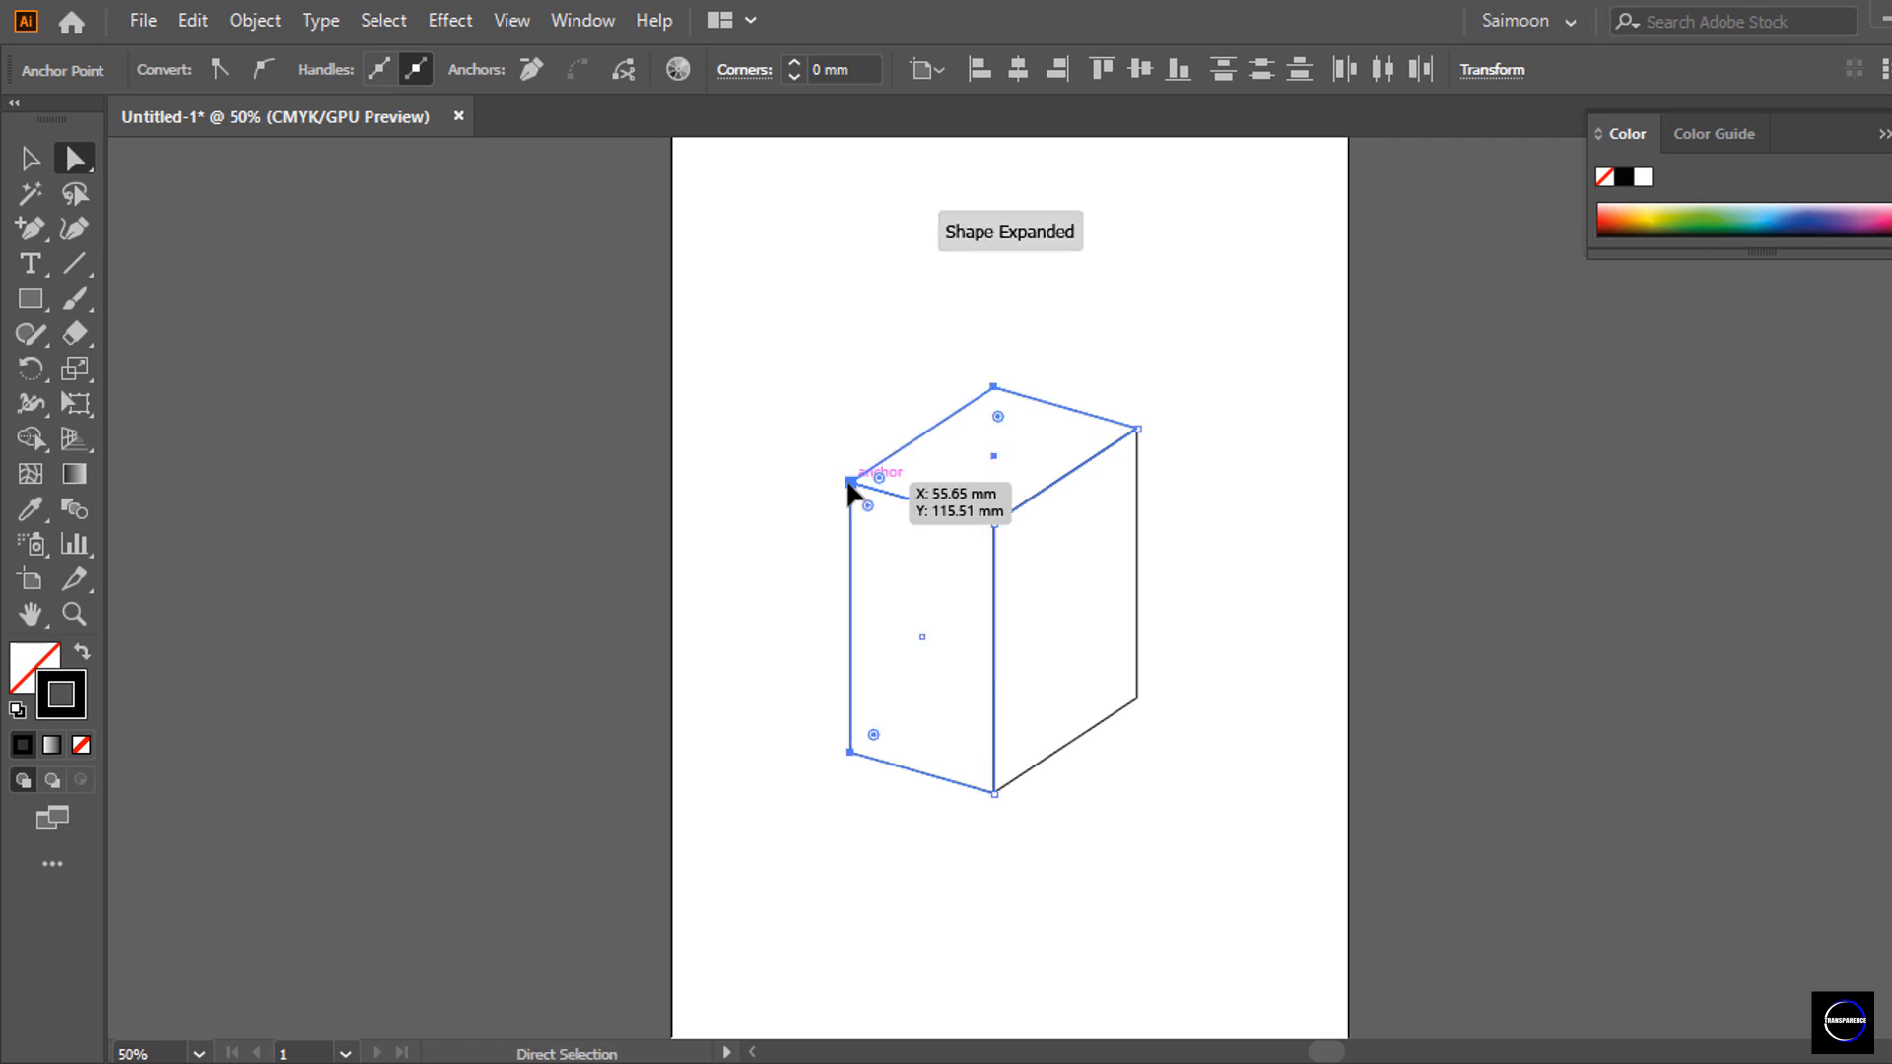
click(866, 376)
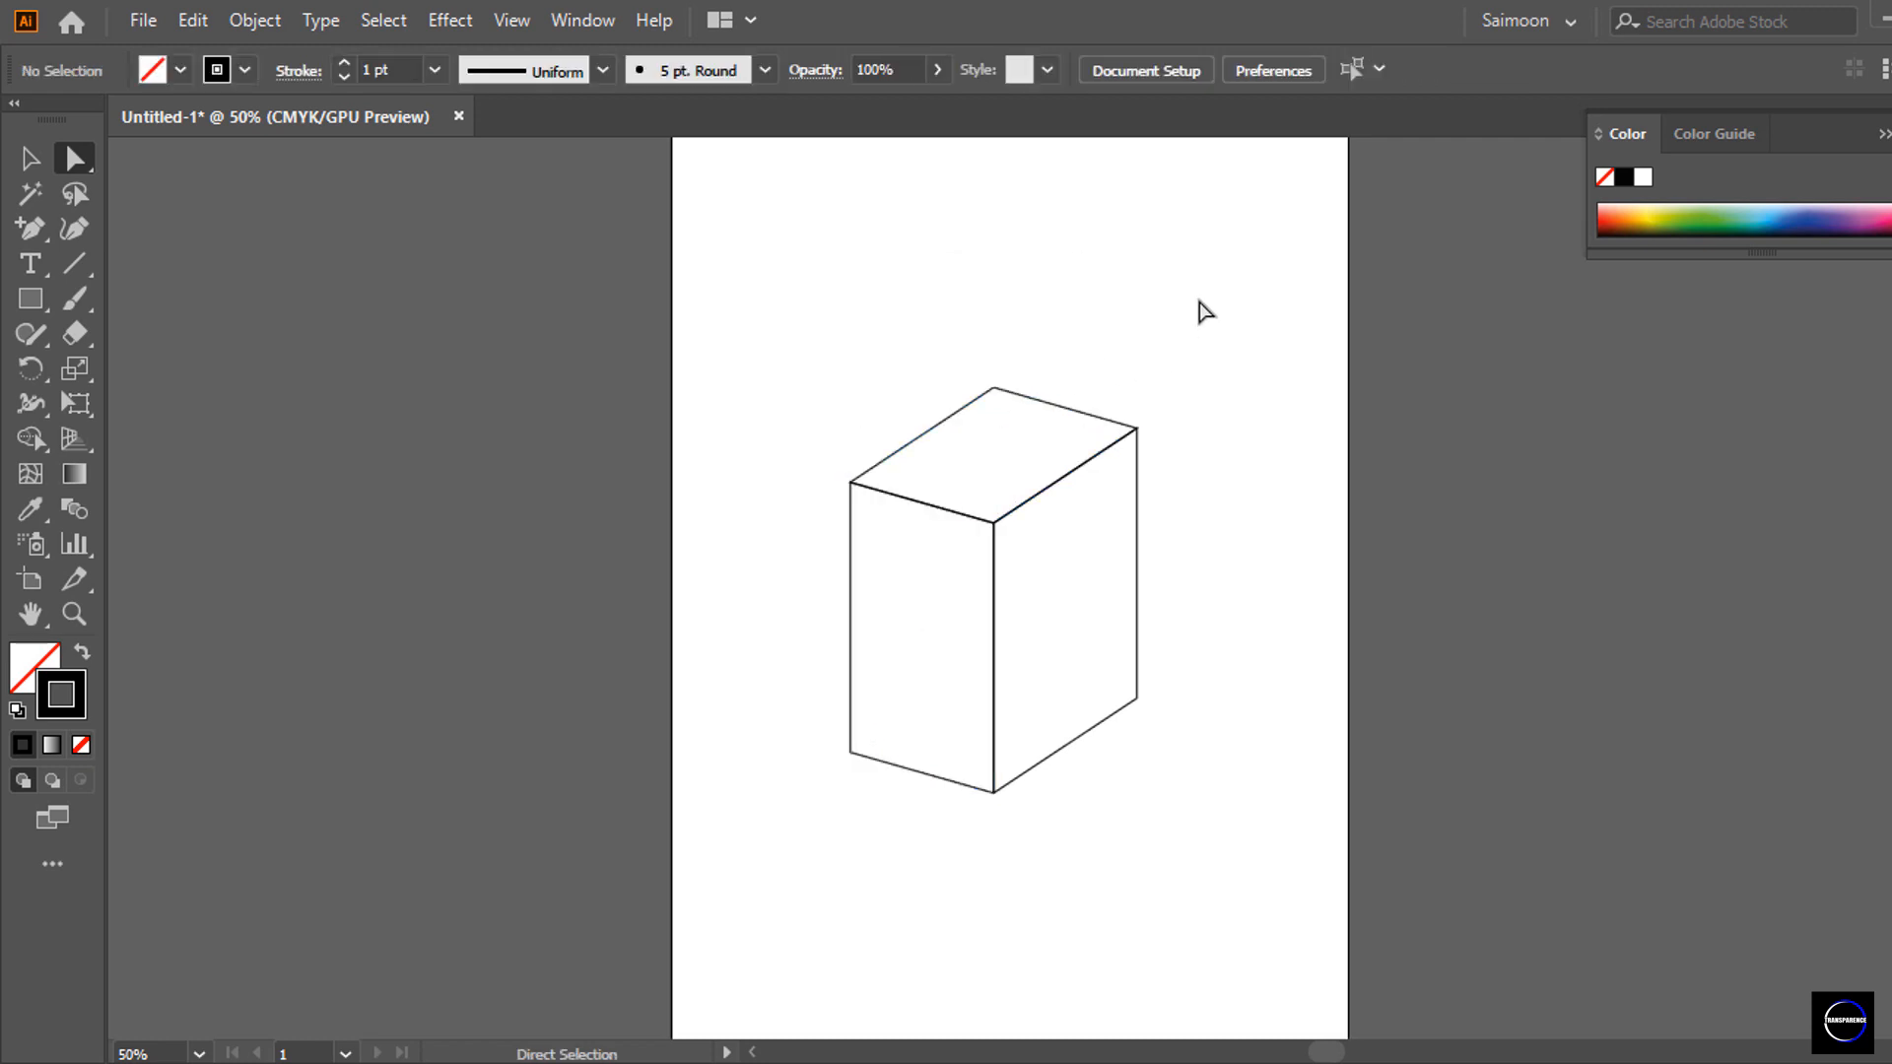
Select all faces of the box and duplicate the box to the right, outside the artboard.
drag(1199, 308, 1020, 307)
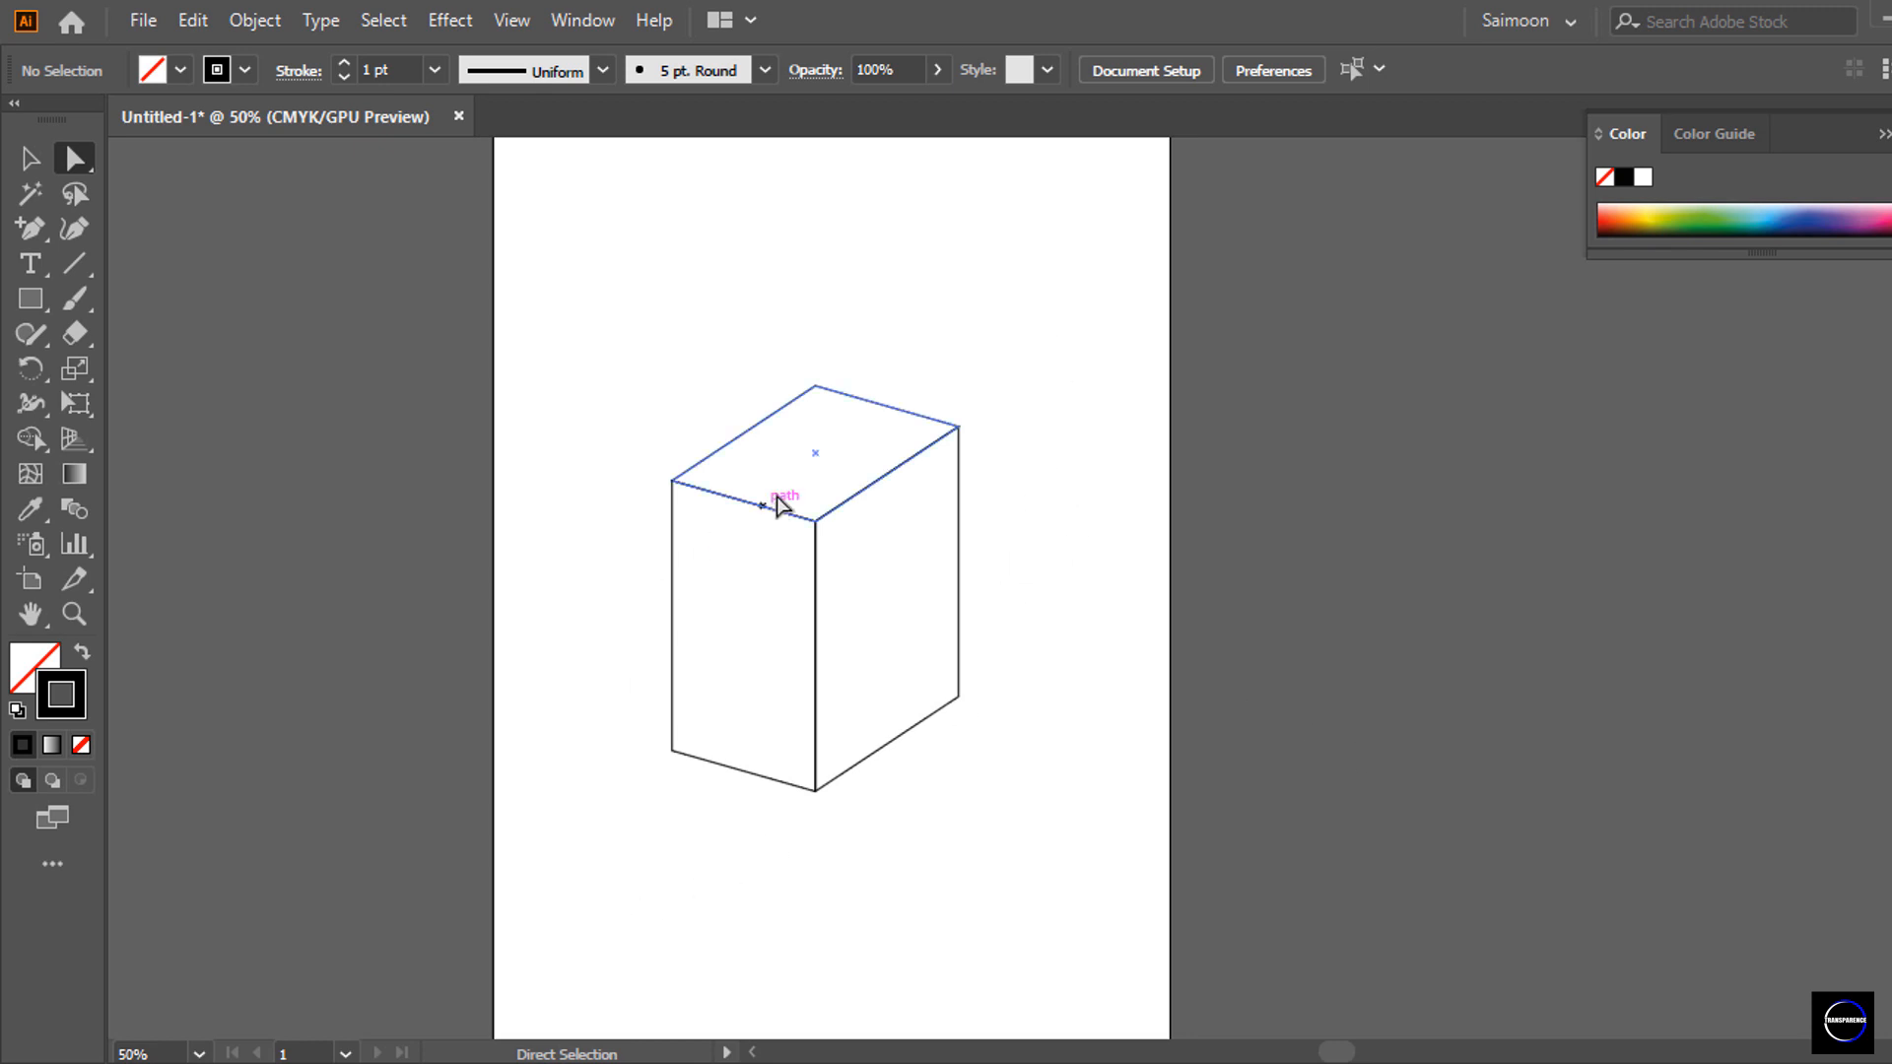
drag(1017, 255, 570, 859)
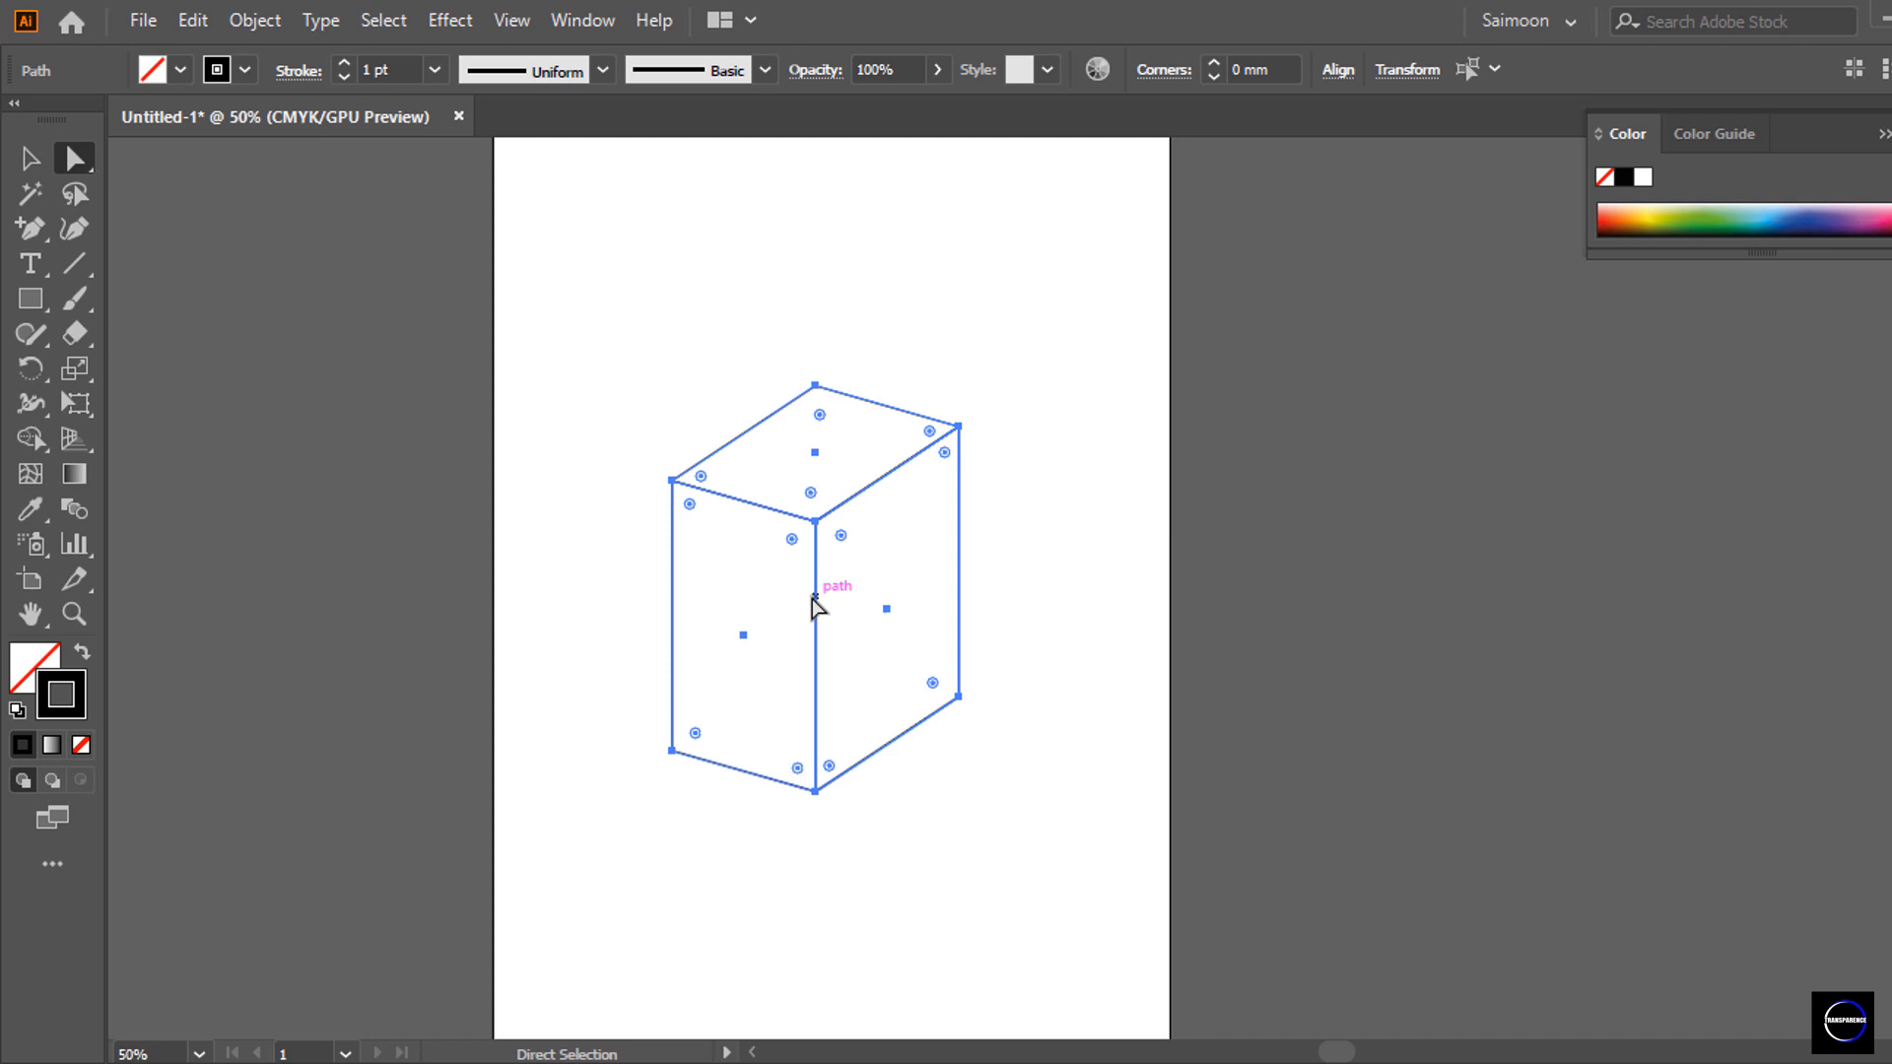
drag(814, 597, 1470, 567)
click(1664, 635)
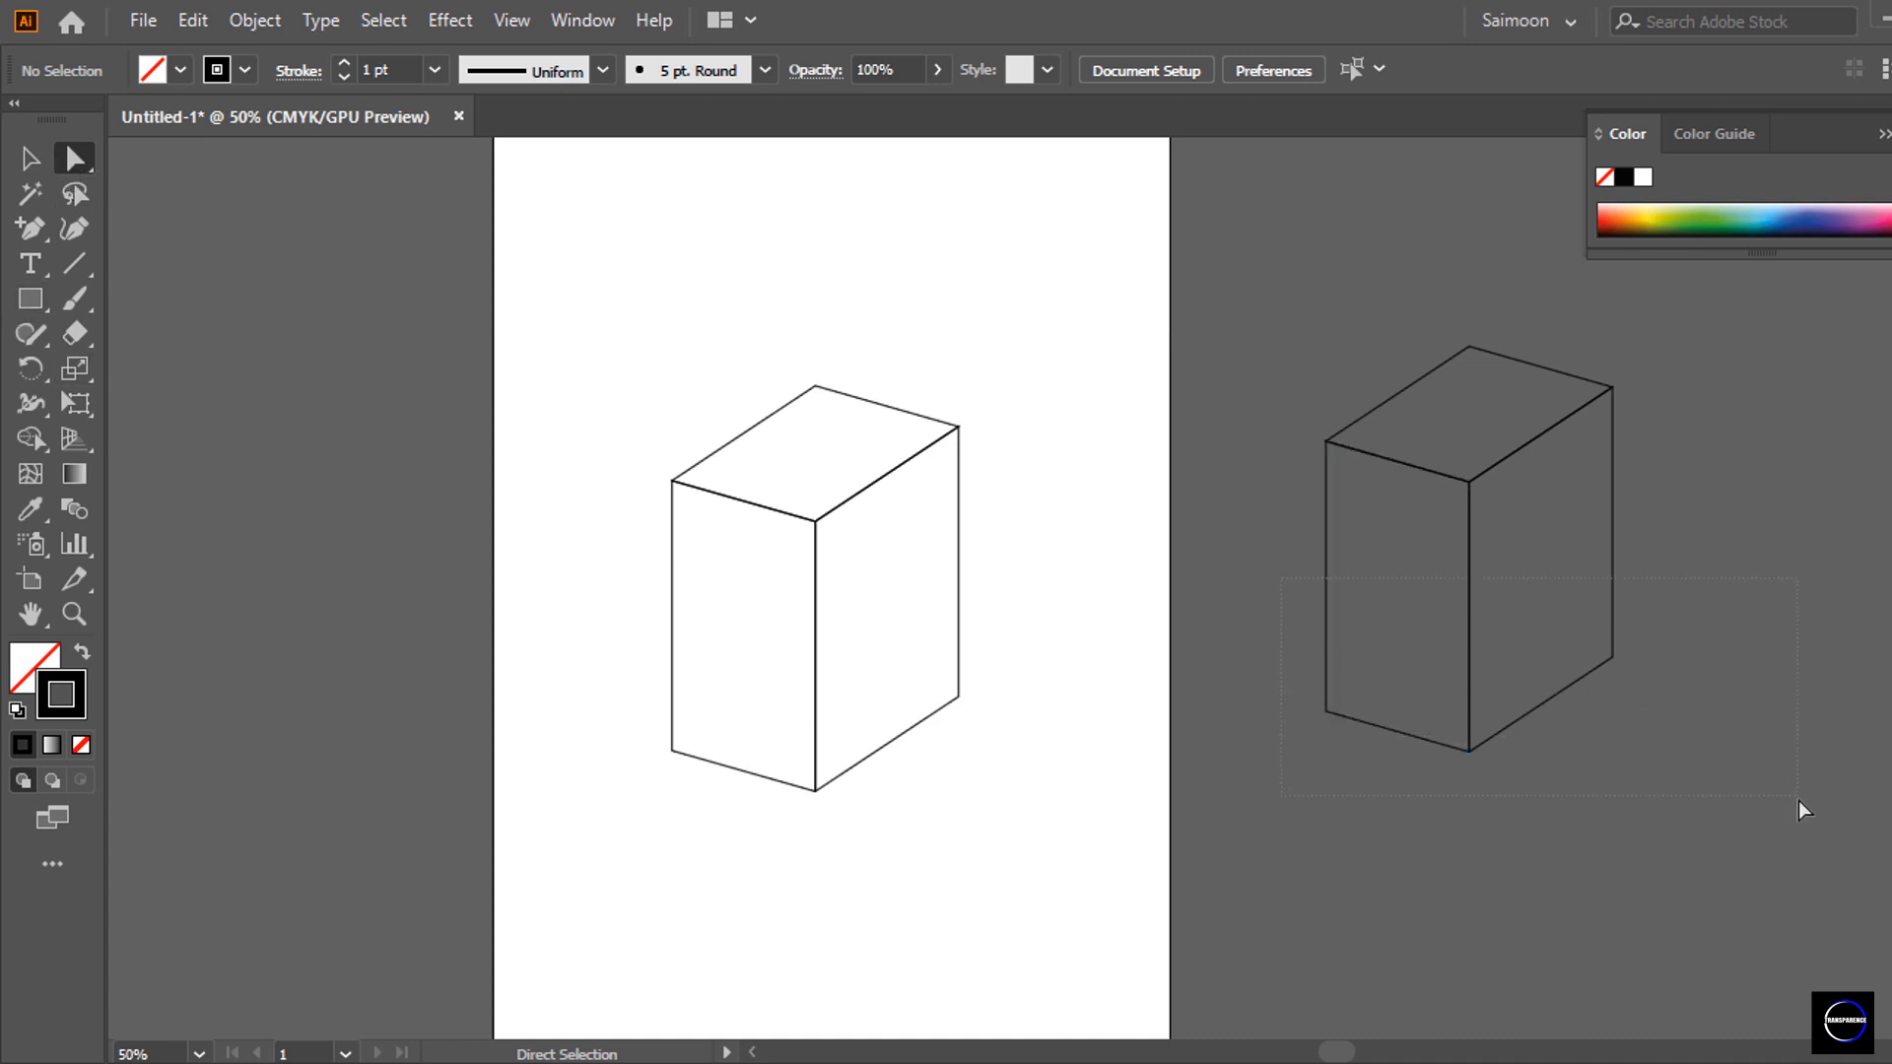
Raise the bottom anchor points of the duplicated box to flatten it into a thin lid.
drag(1799, 801, 1800, 800)
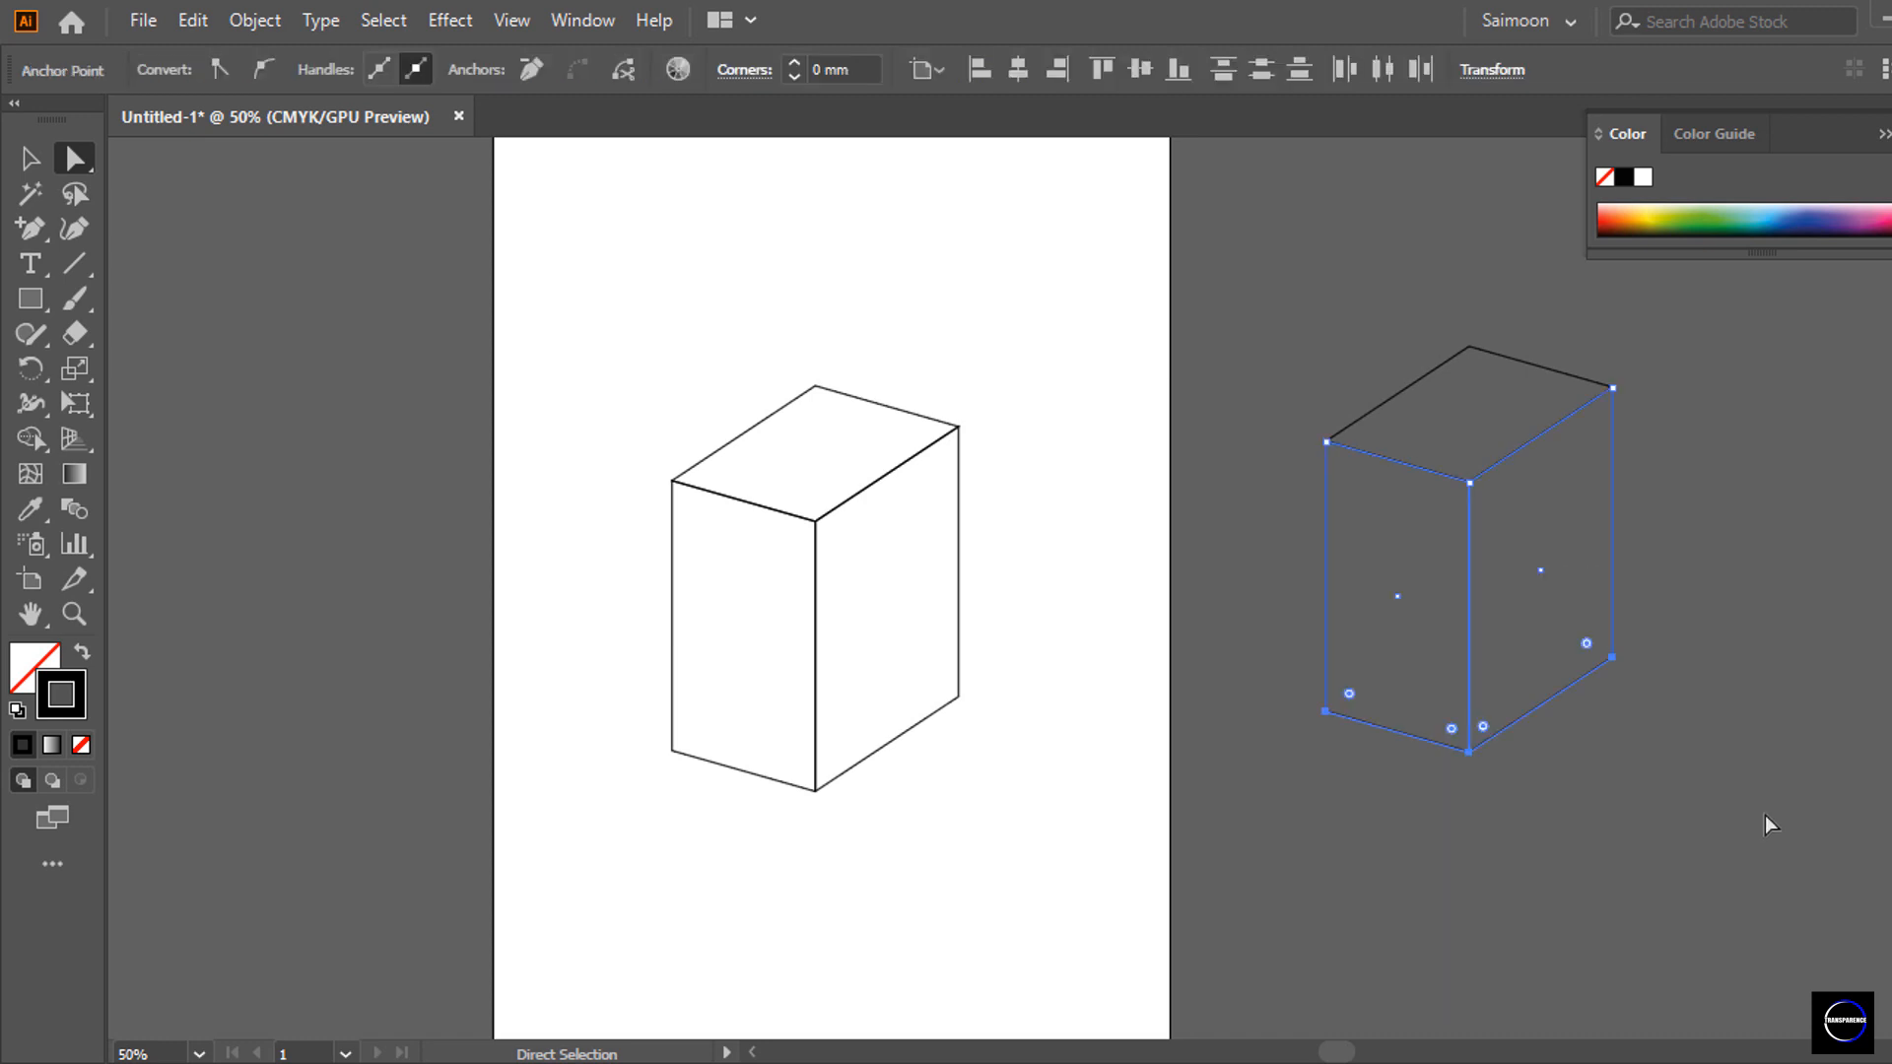
drag(1470, 757, 1476, 518)
click(1722, 488)
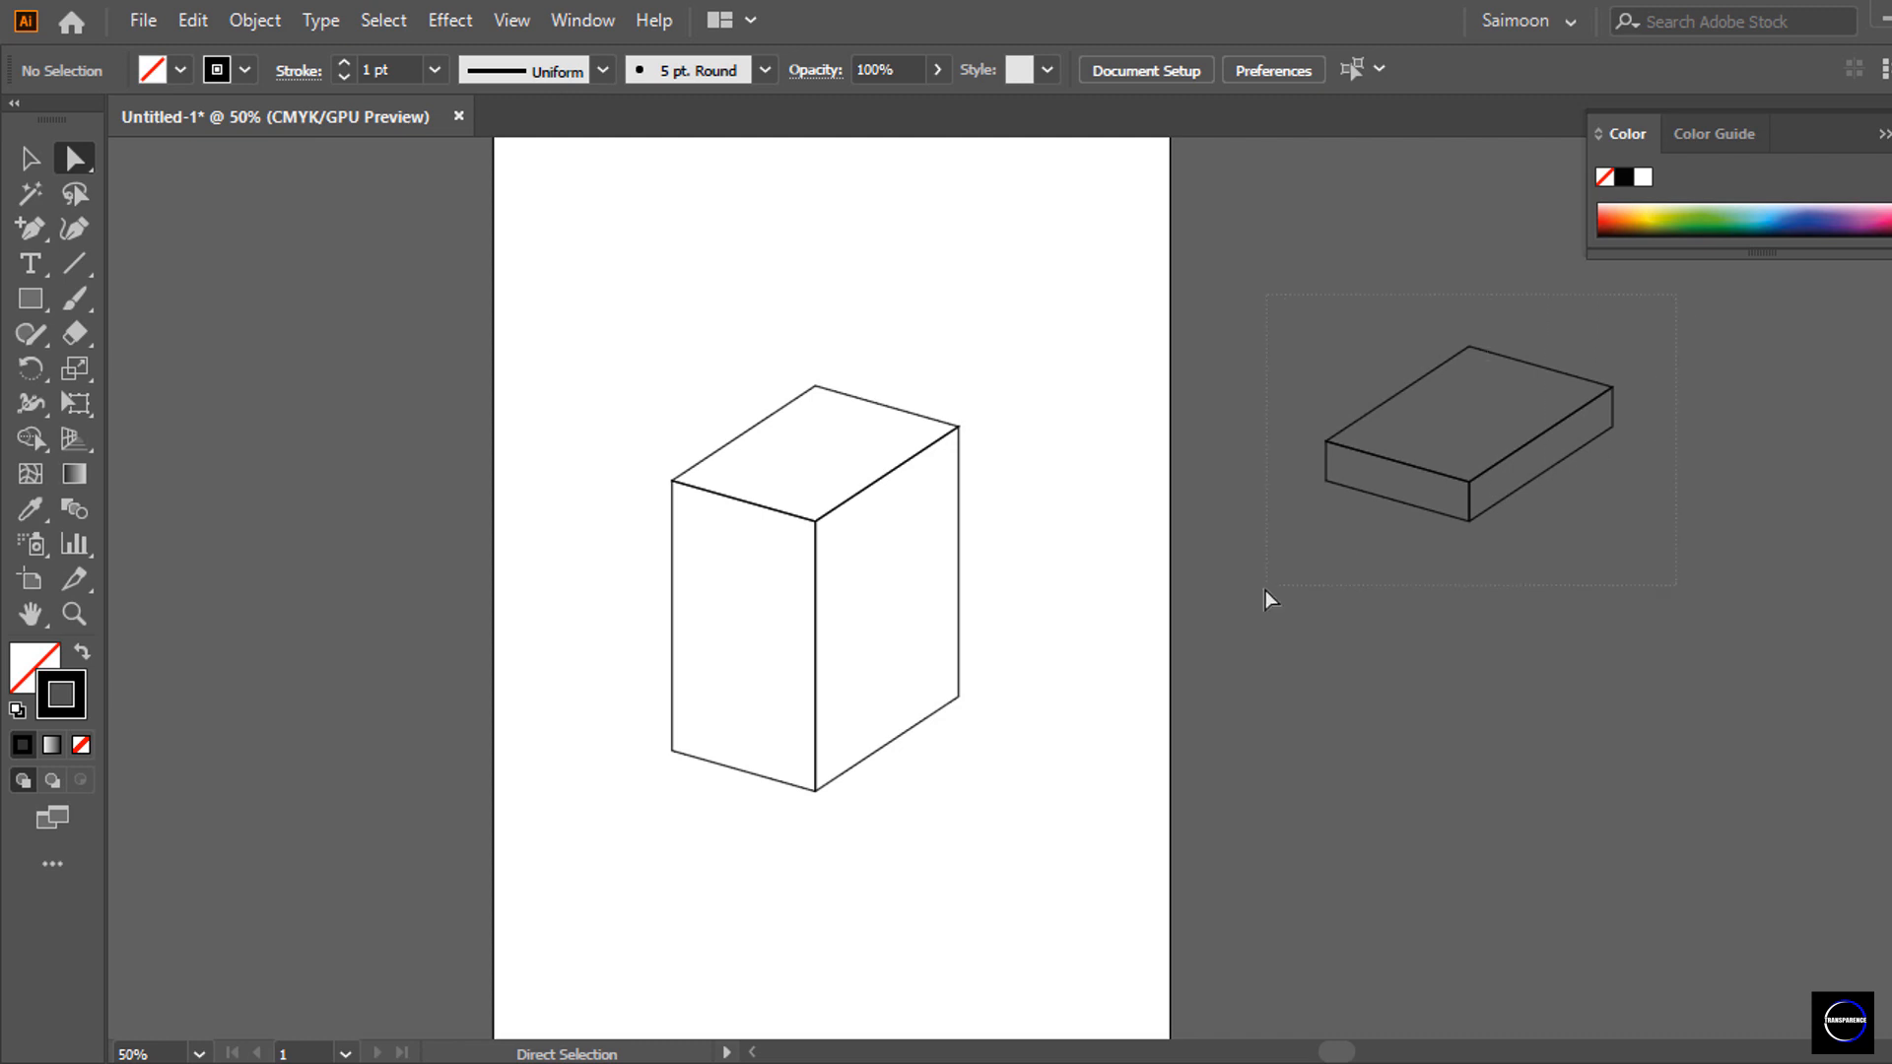
Move the thin lid onto the top of the original box, aligning their top faces, and deselect it.
drag(1264, 590, 1264, 590)
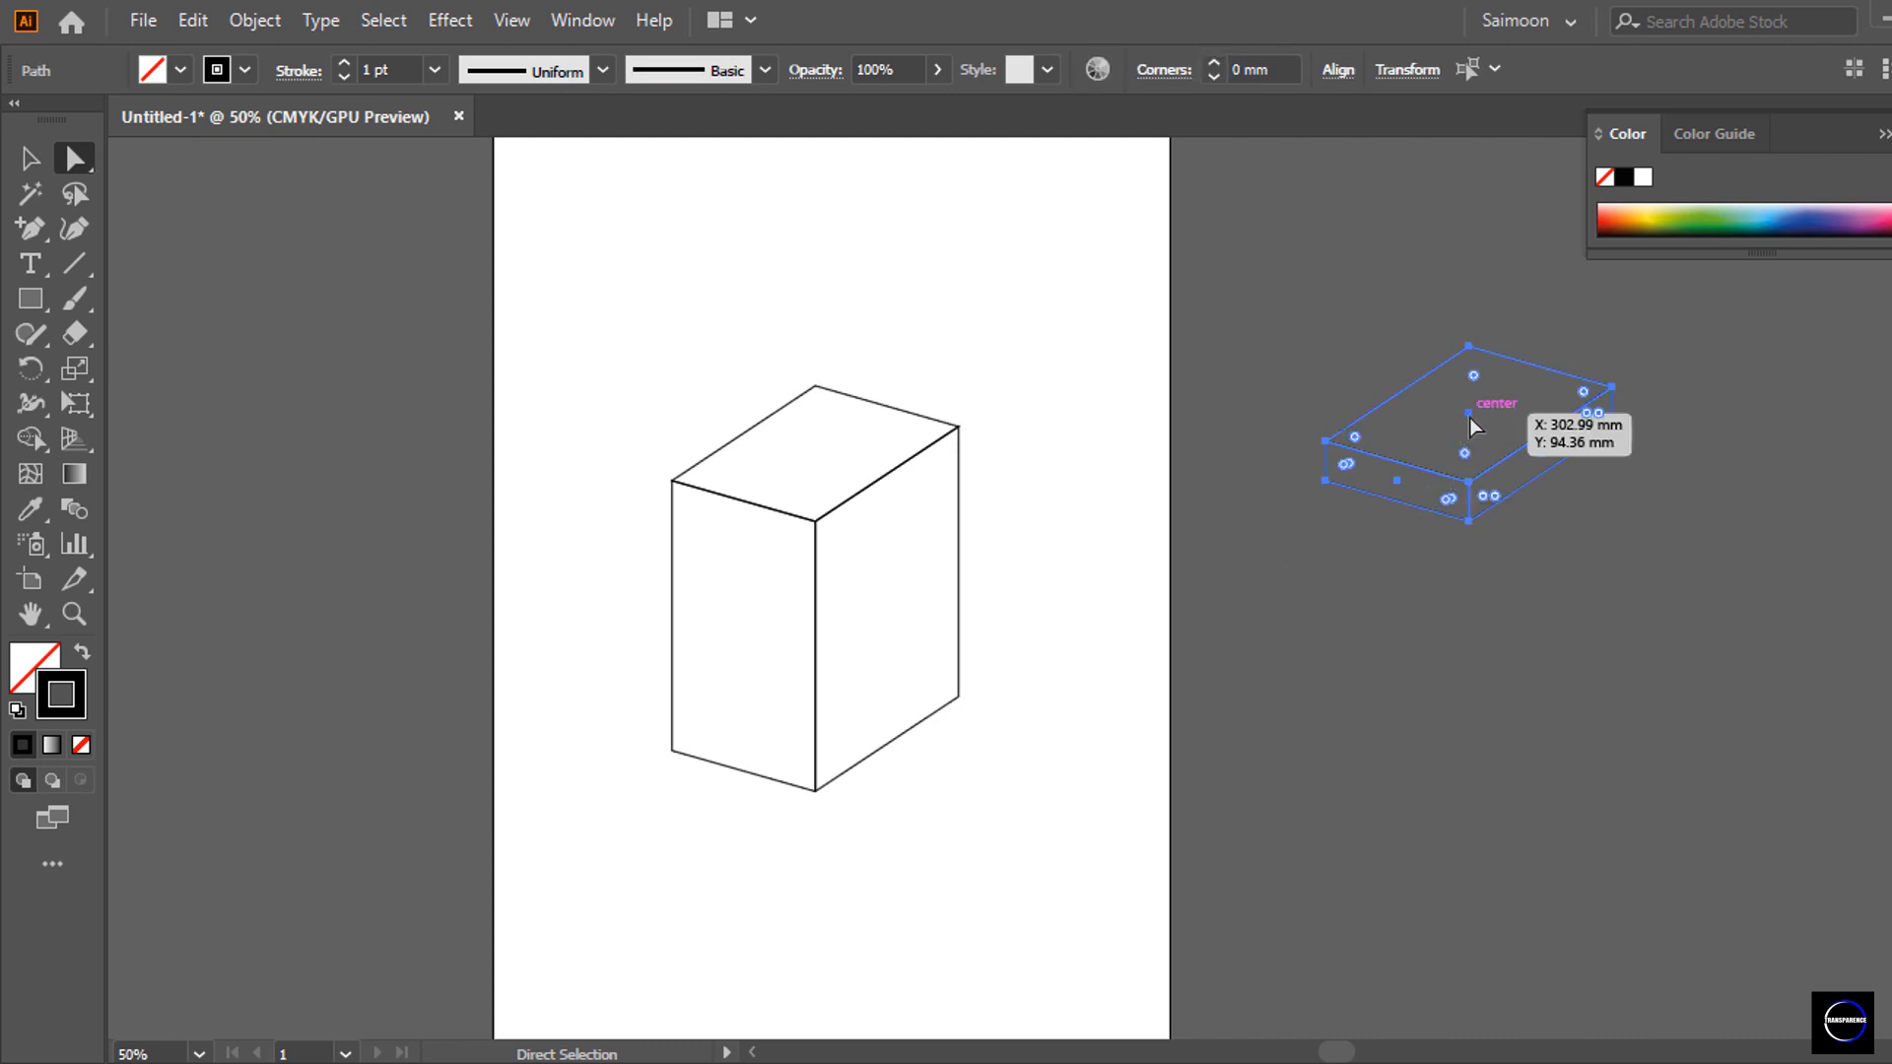
drag(1470, 419, 811, 452)
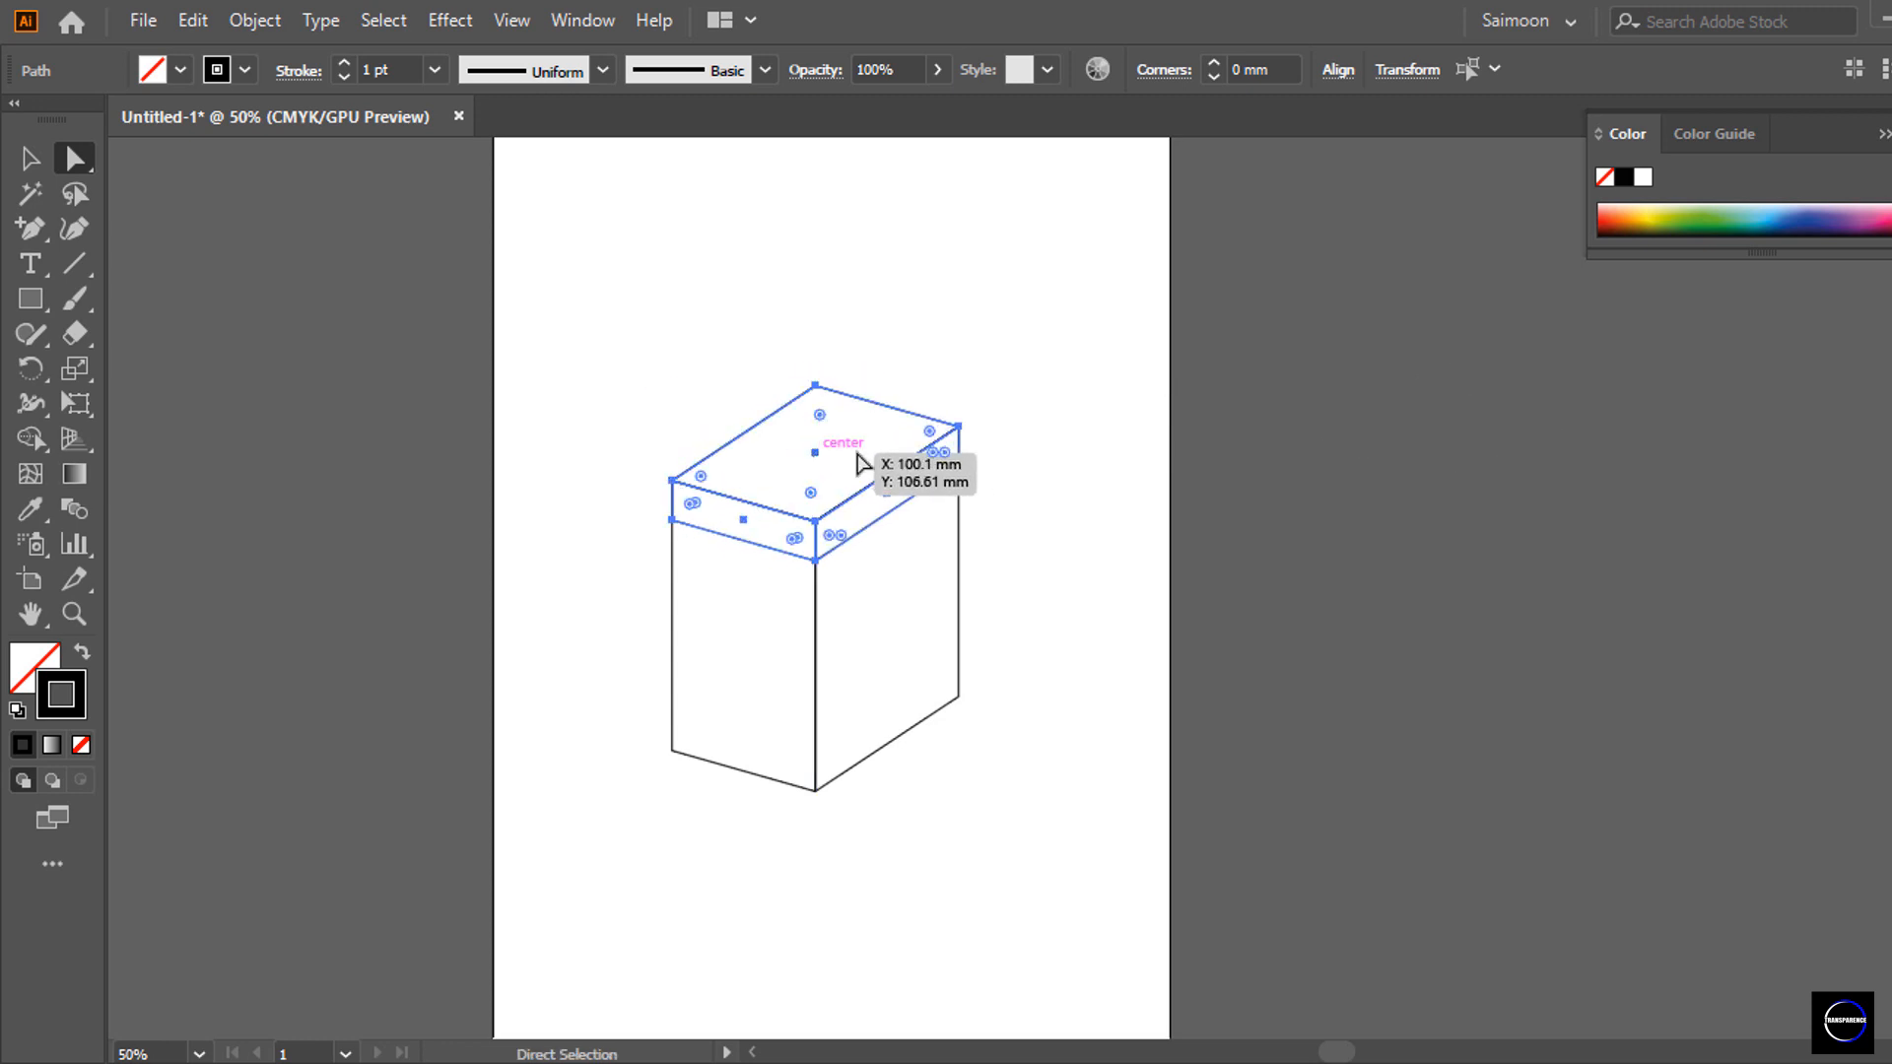
click(1110, 390)
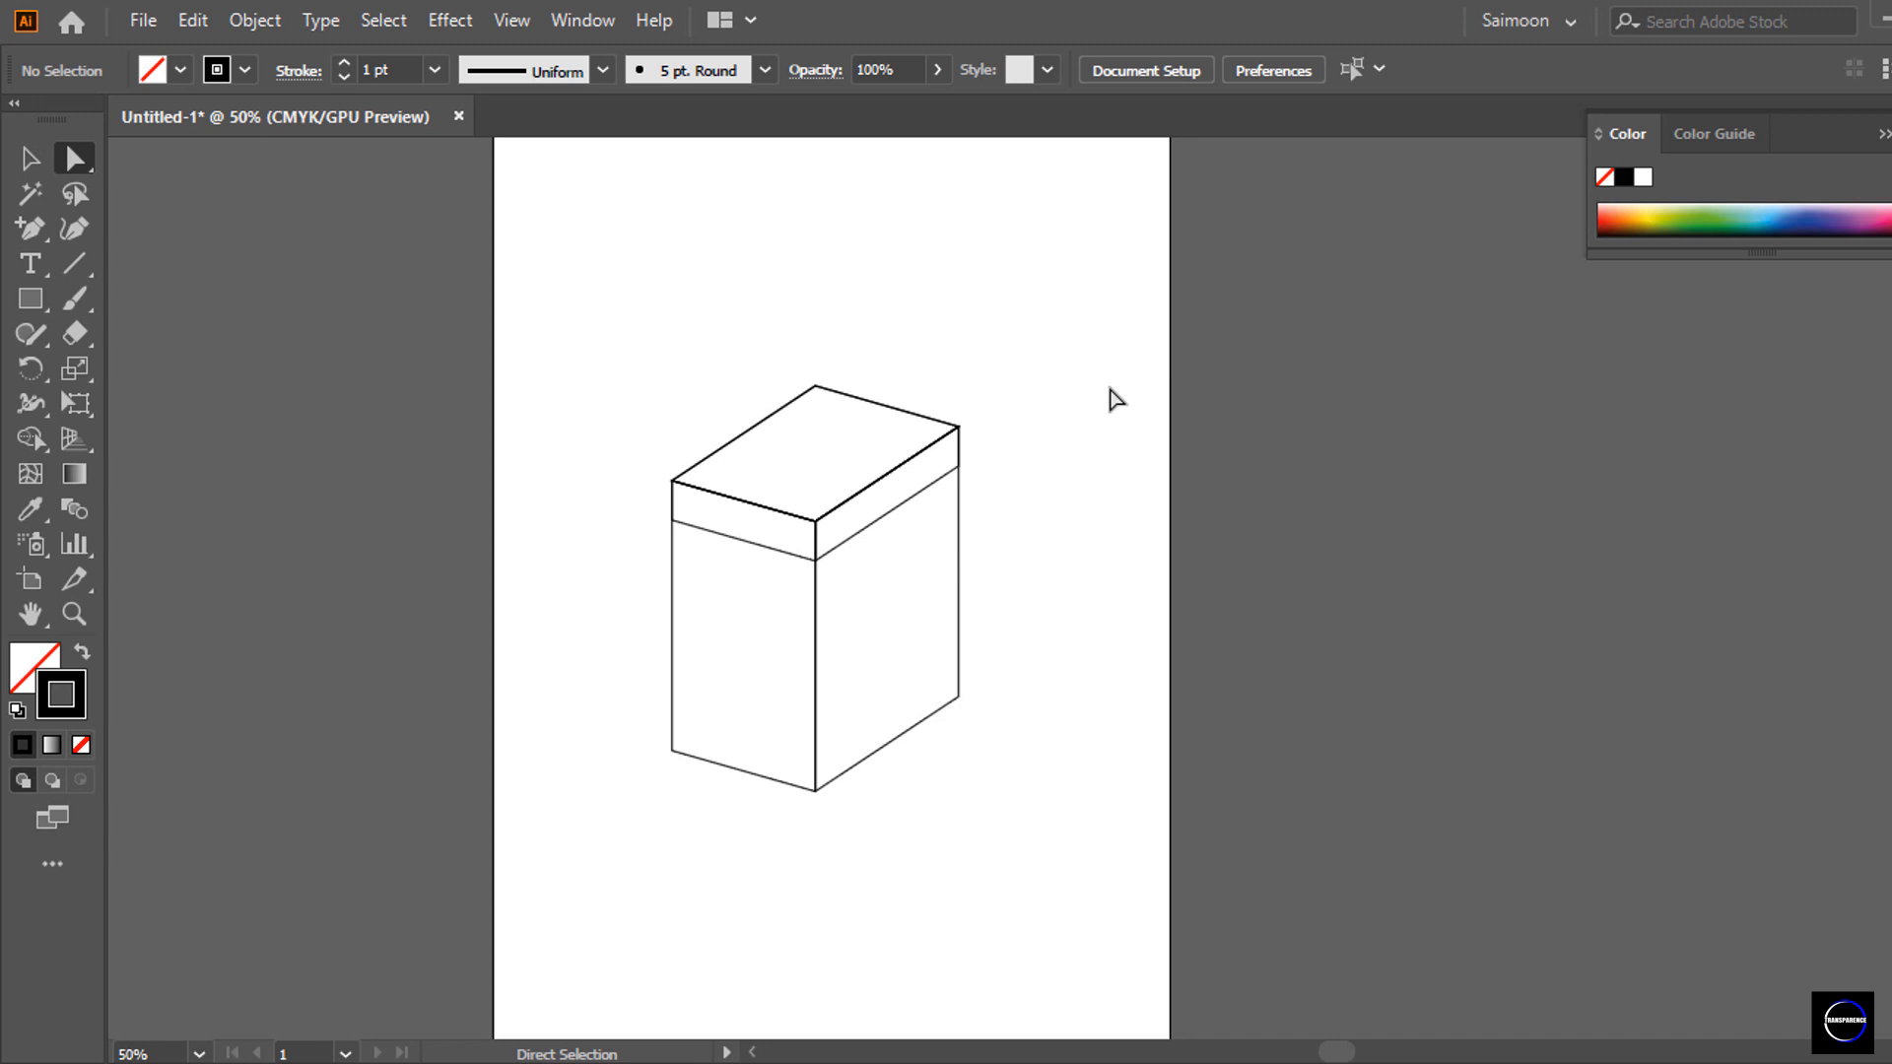
Try moving the complete box up and to the left with the Selection tool.
key(ctrl+plus)
key(ctrl+plus)
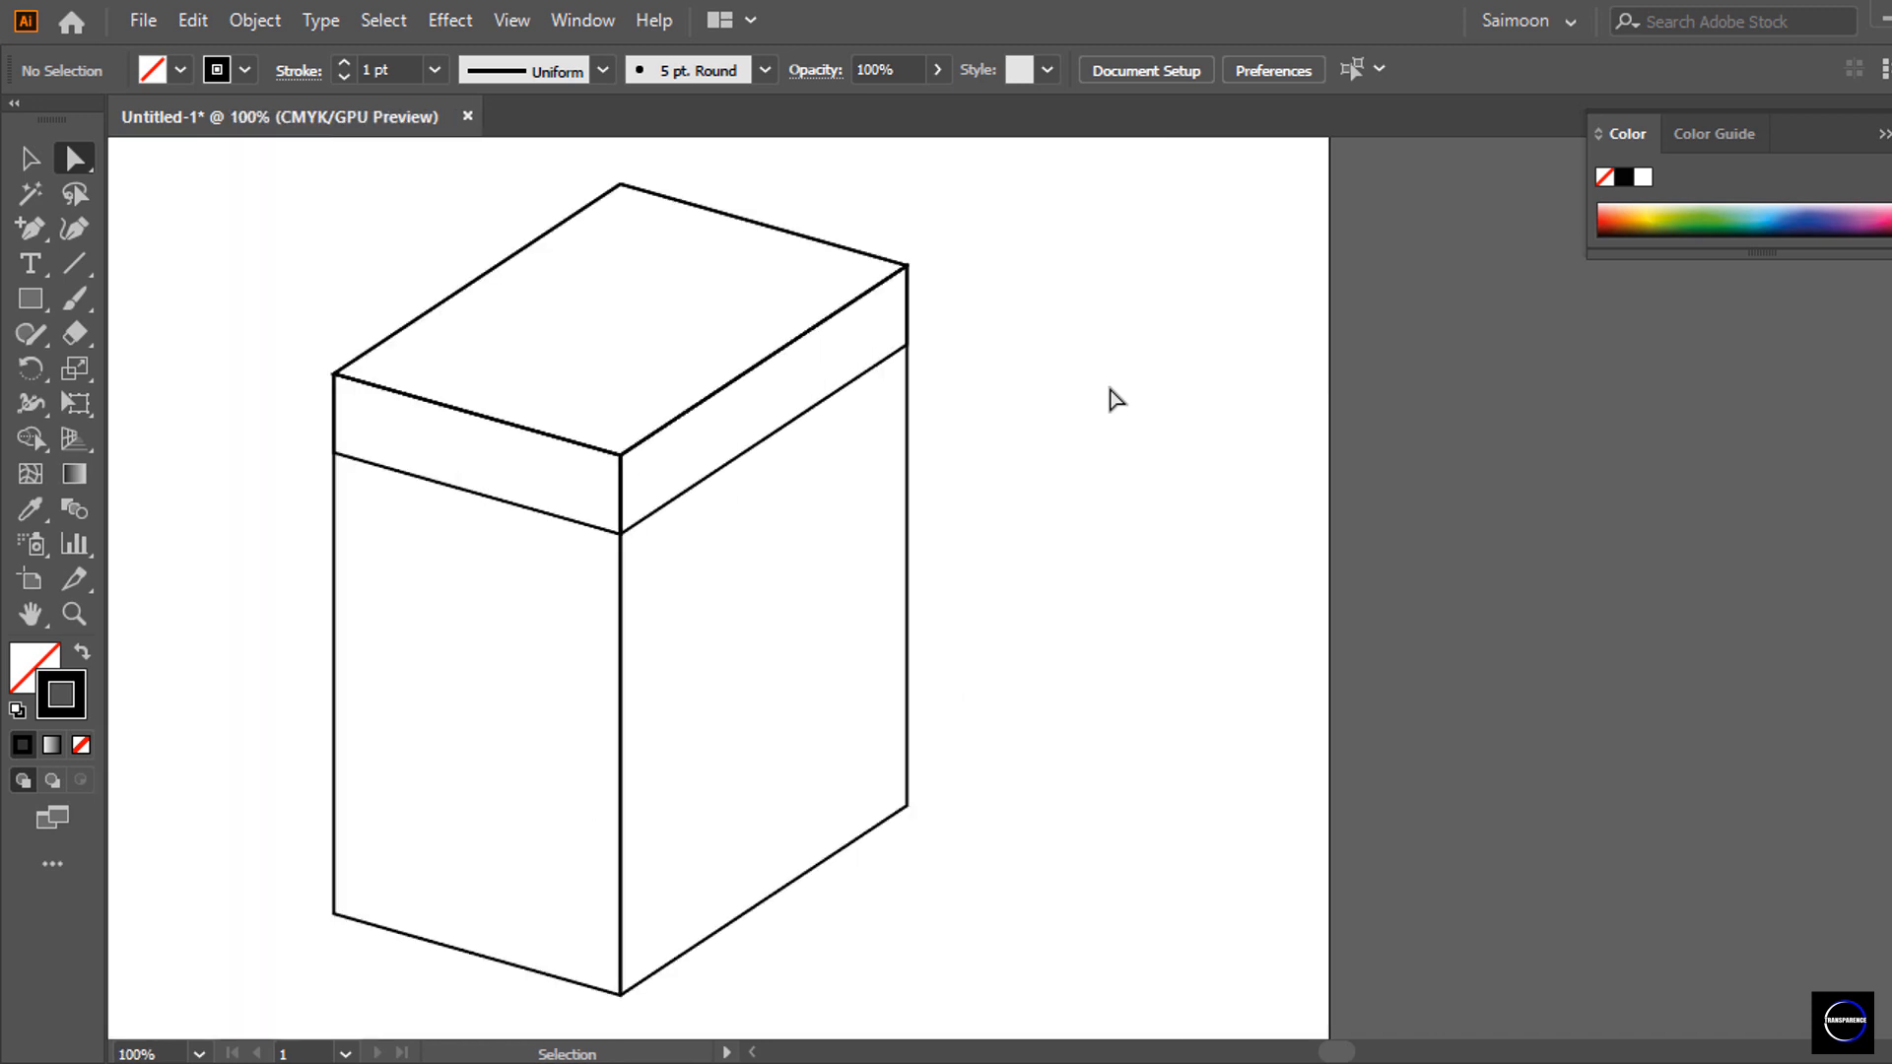
key(ctrl+minus)
key(v)
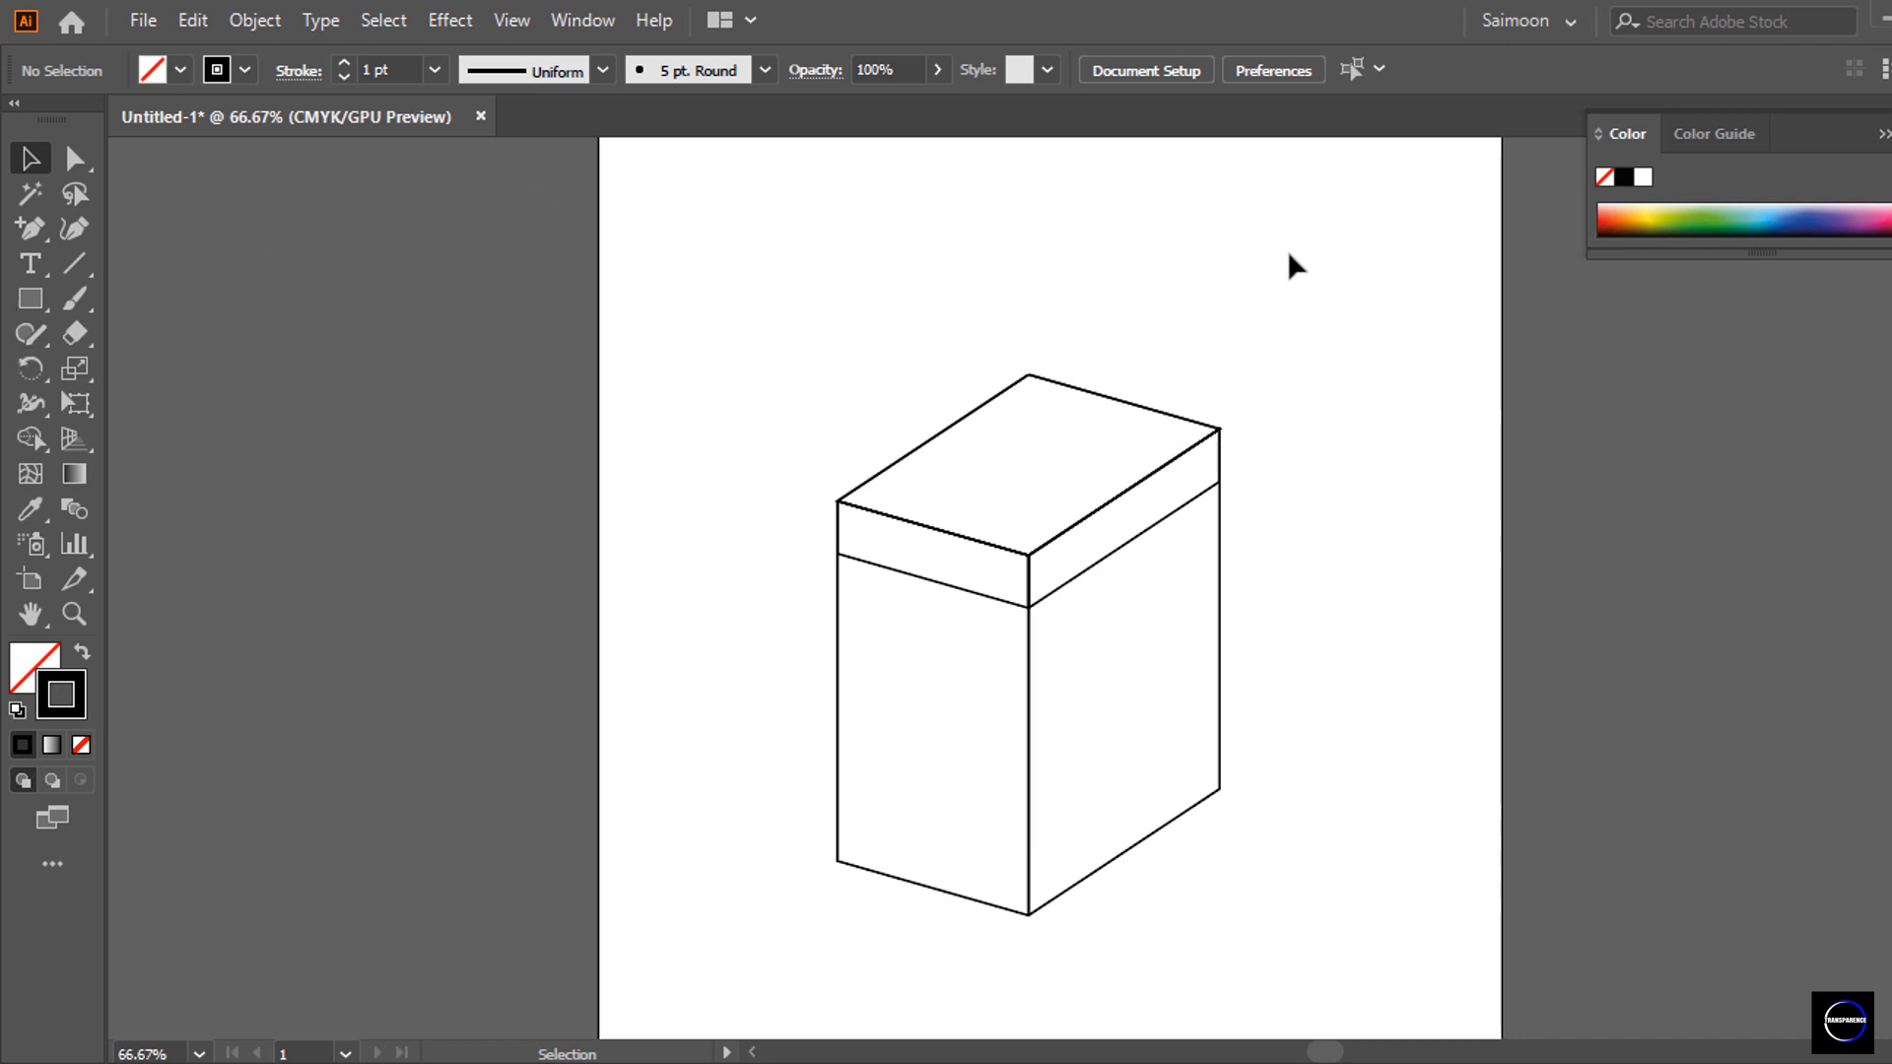
drag(1289, 278, 818, 944)
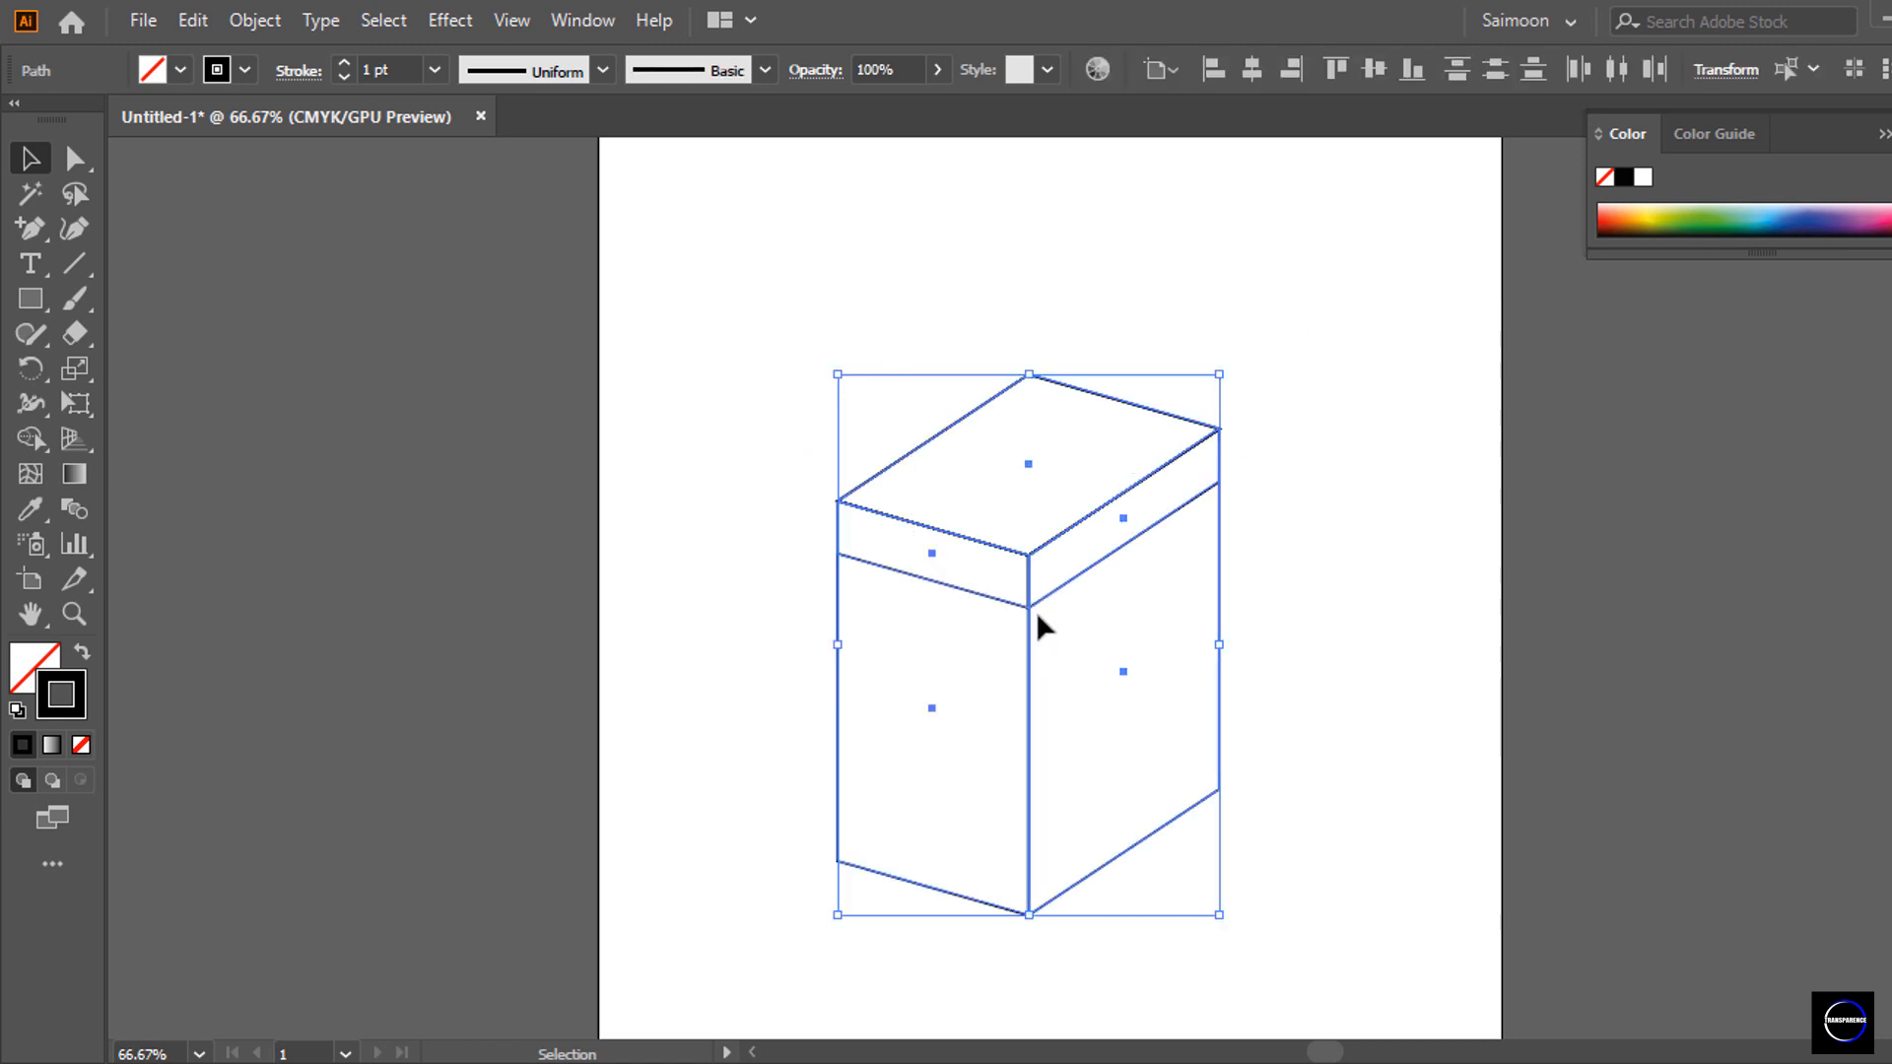
drag(1031, 609, 971, 443)
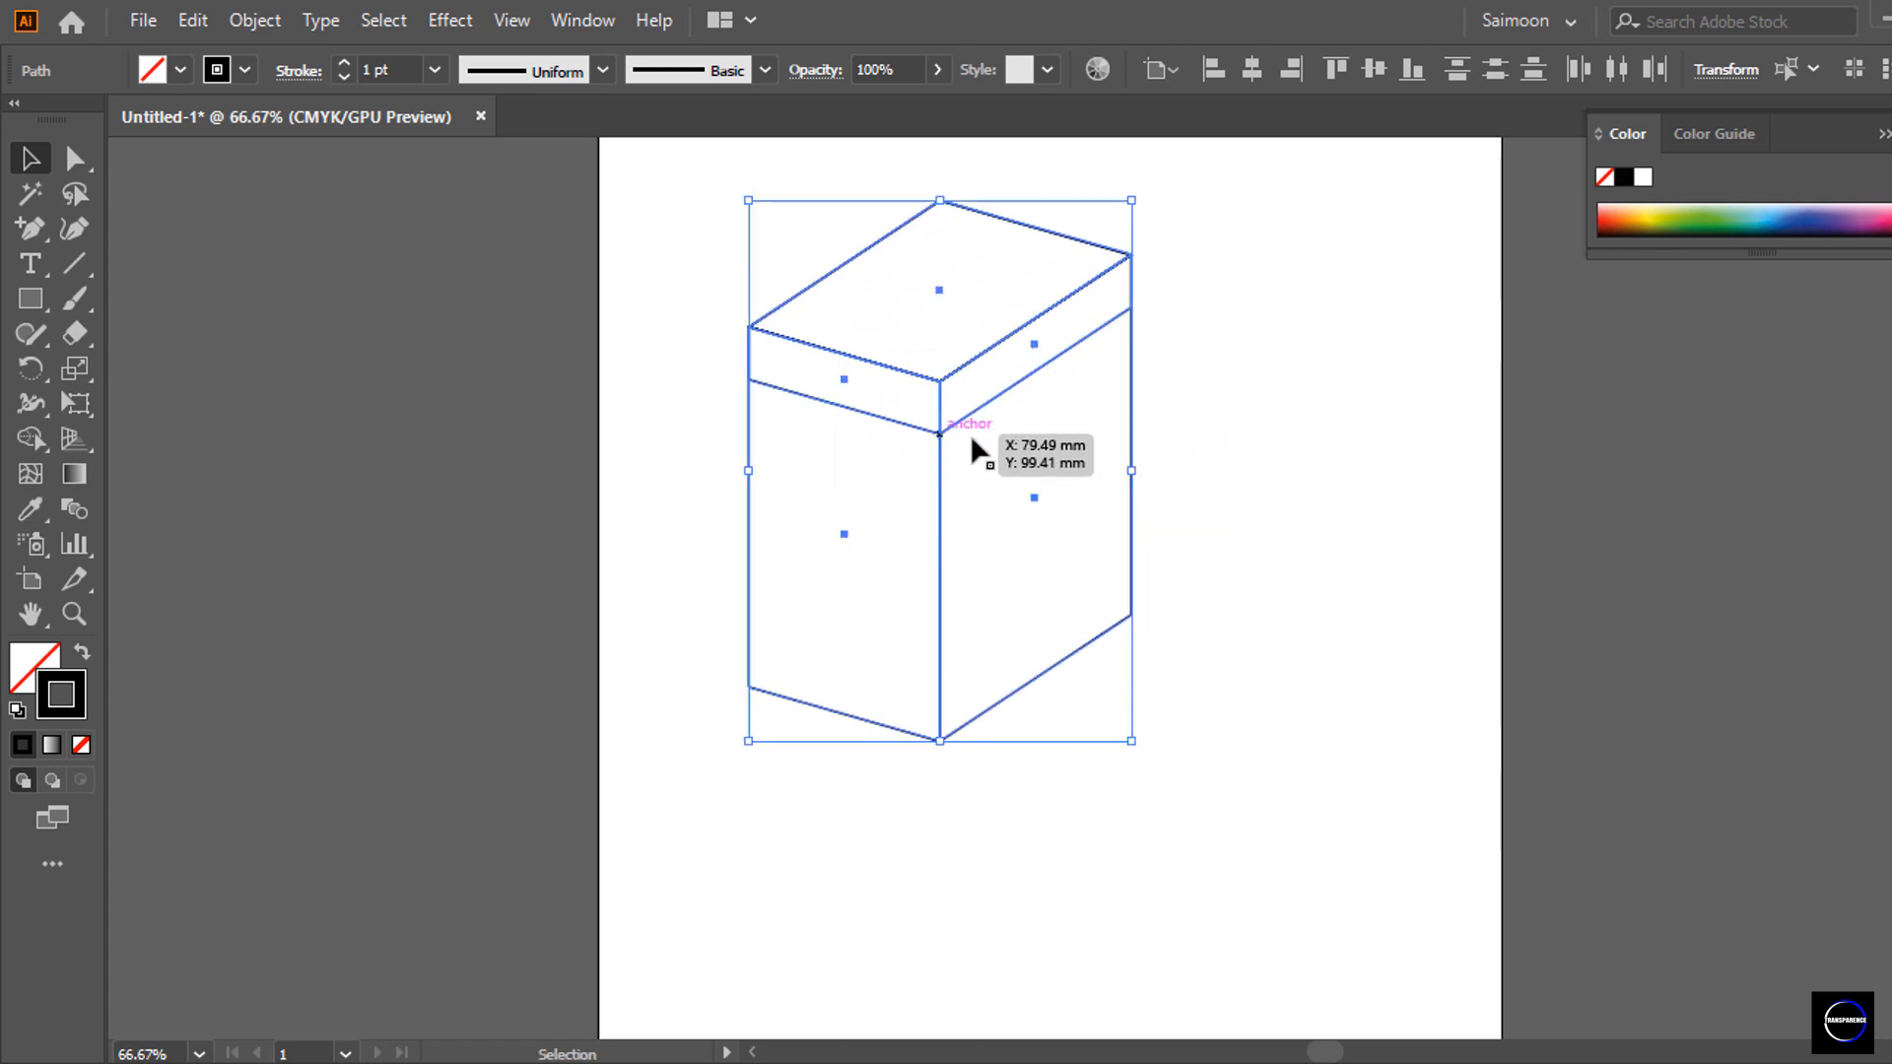
Try pulling the lid's right face and the box's right face away separately, and undo these moves and the whole-box move.
click(1238, 477)
drag(1074, 347, 1506, 293)
click(1359, 467)
drag(1135, 473, 1519, 454)
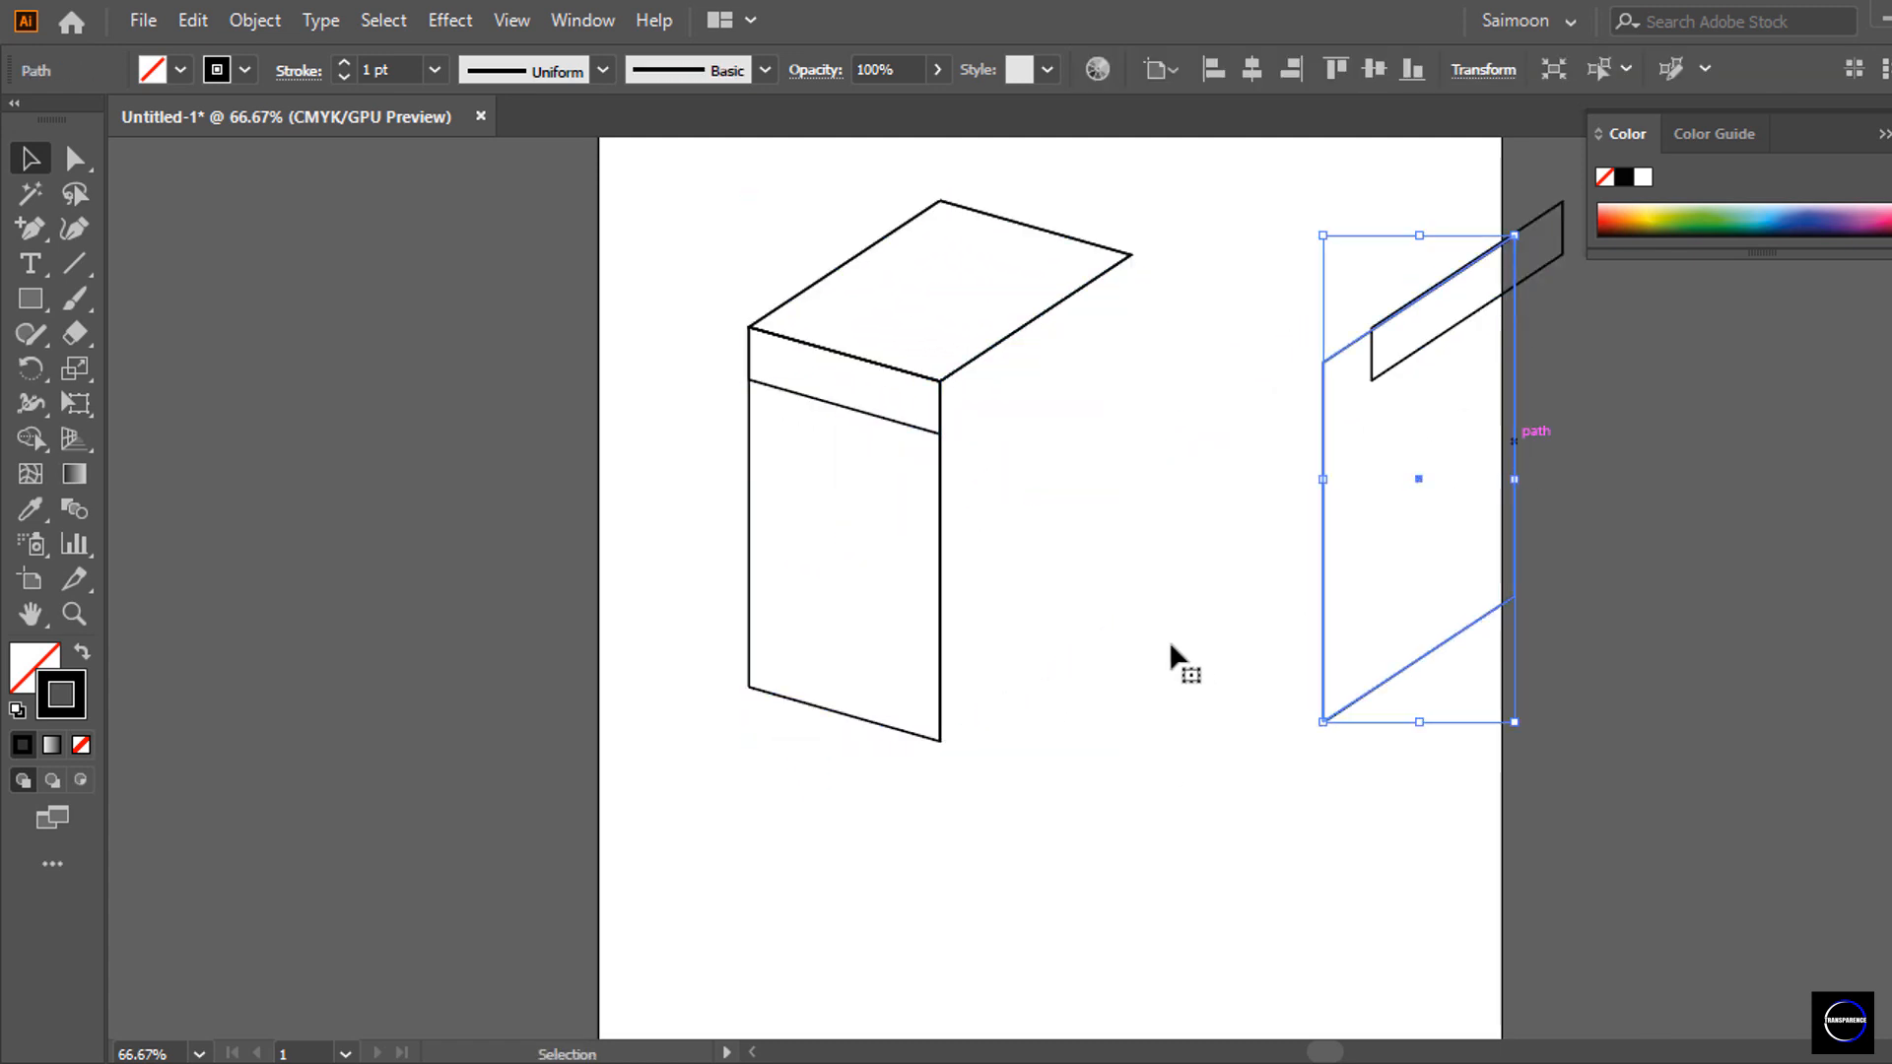
key(ctrl+z)
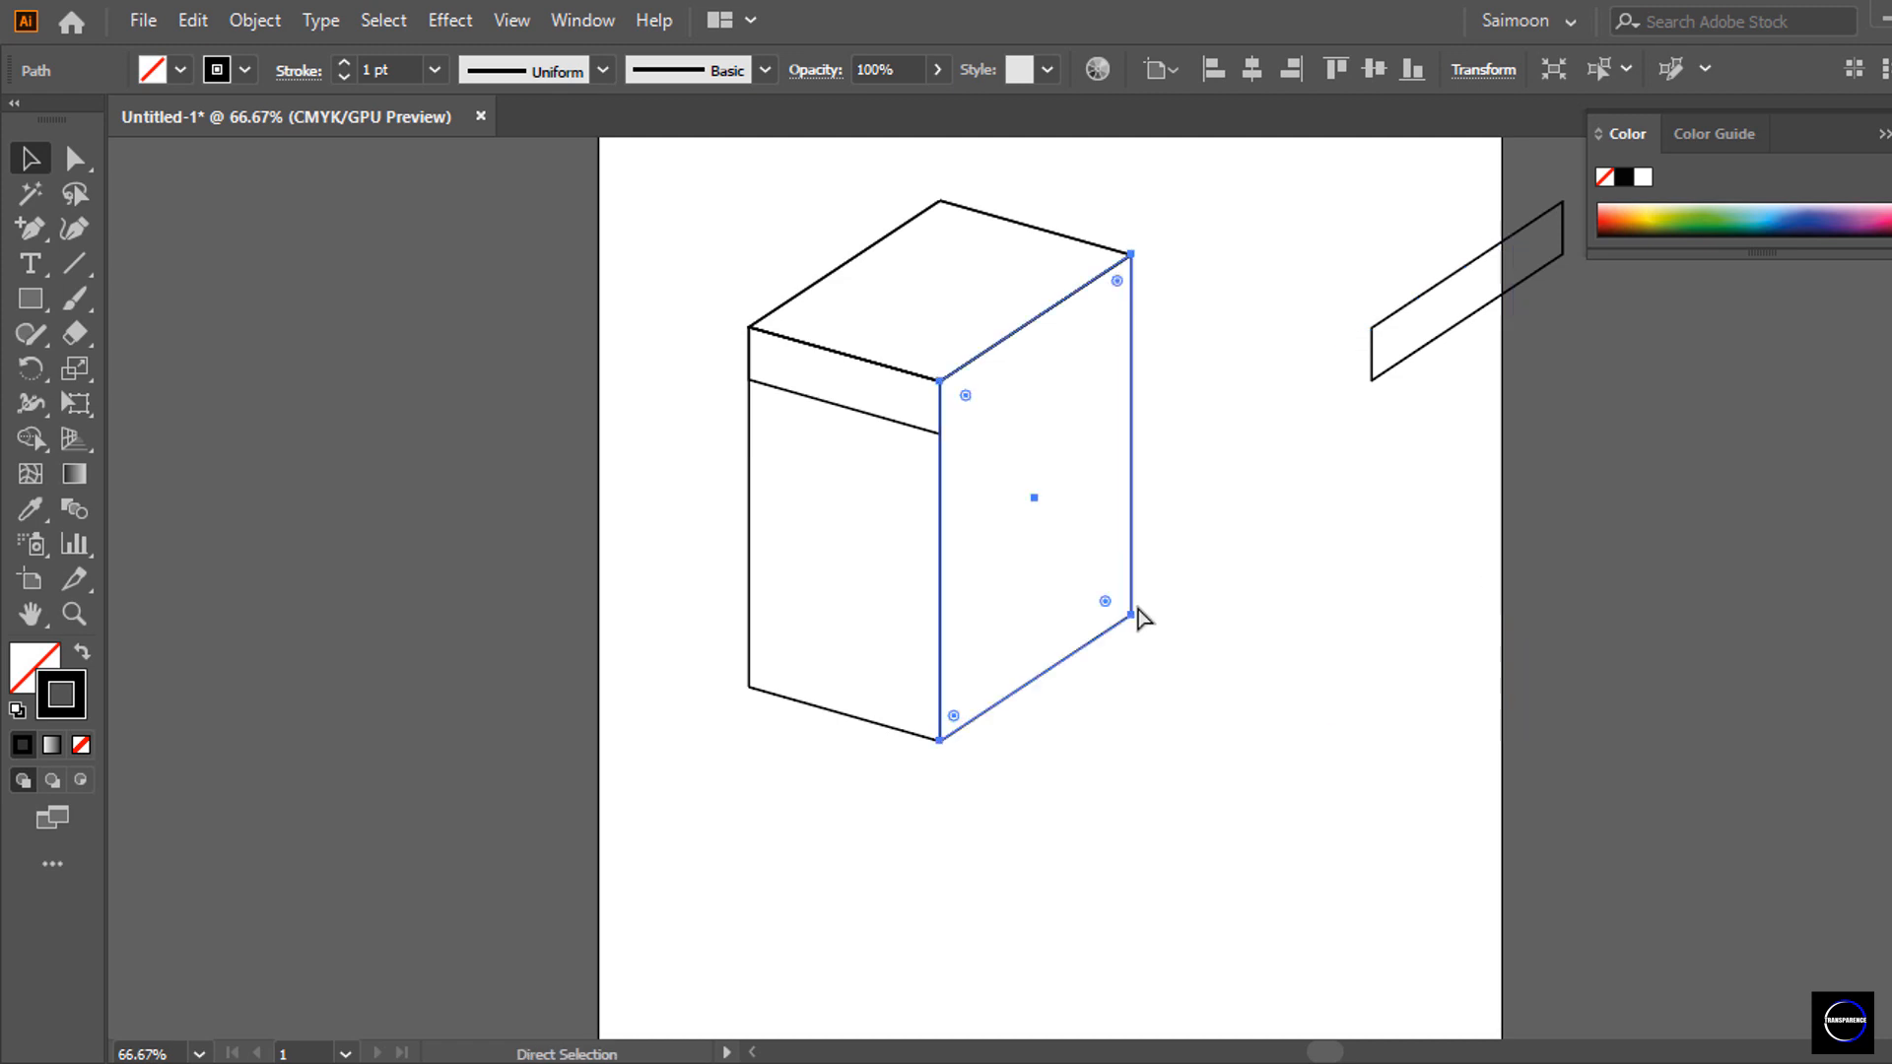
key(ctrl+z)
key(ctrl+z)
click(1291, 505)
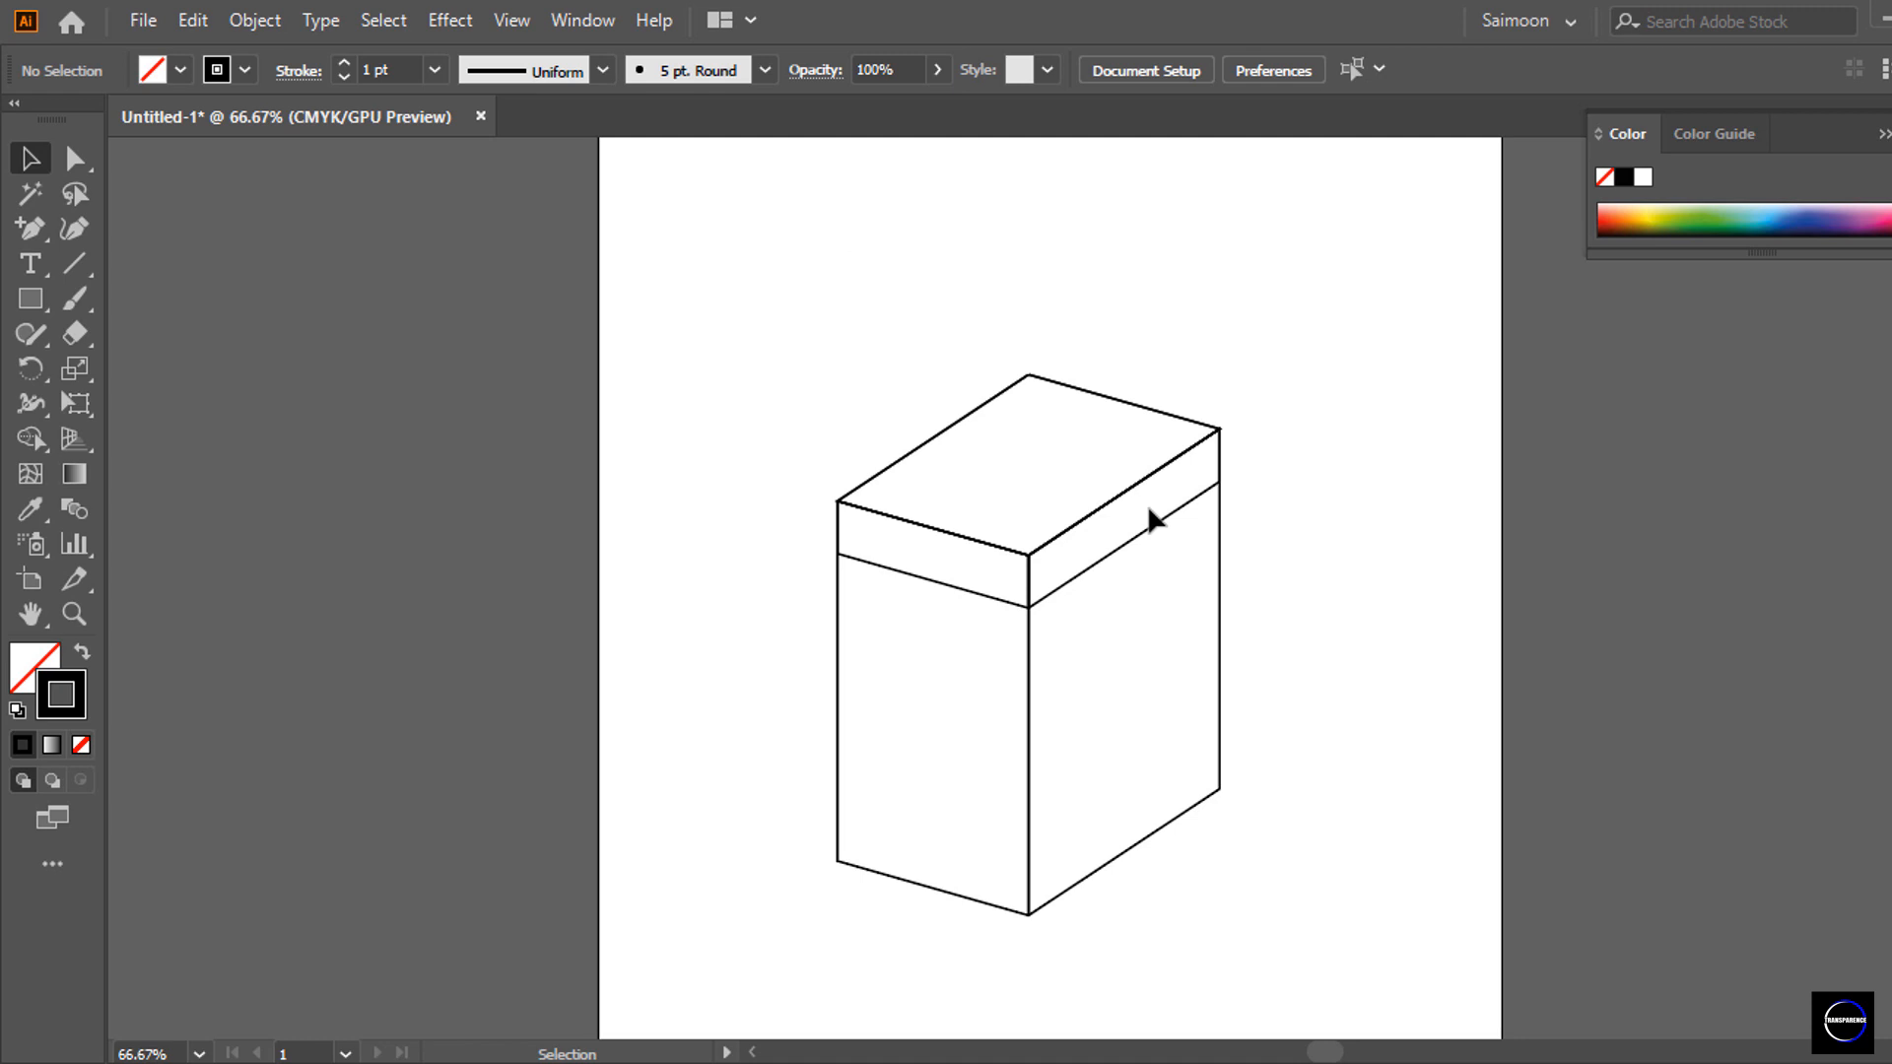
Select all faces of the box and lid, combine them into one group, and deselect it.
key(ctrl+a)
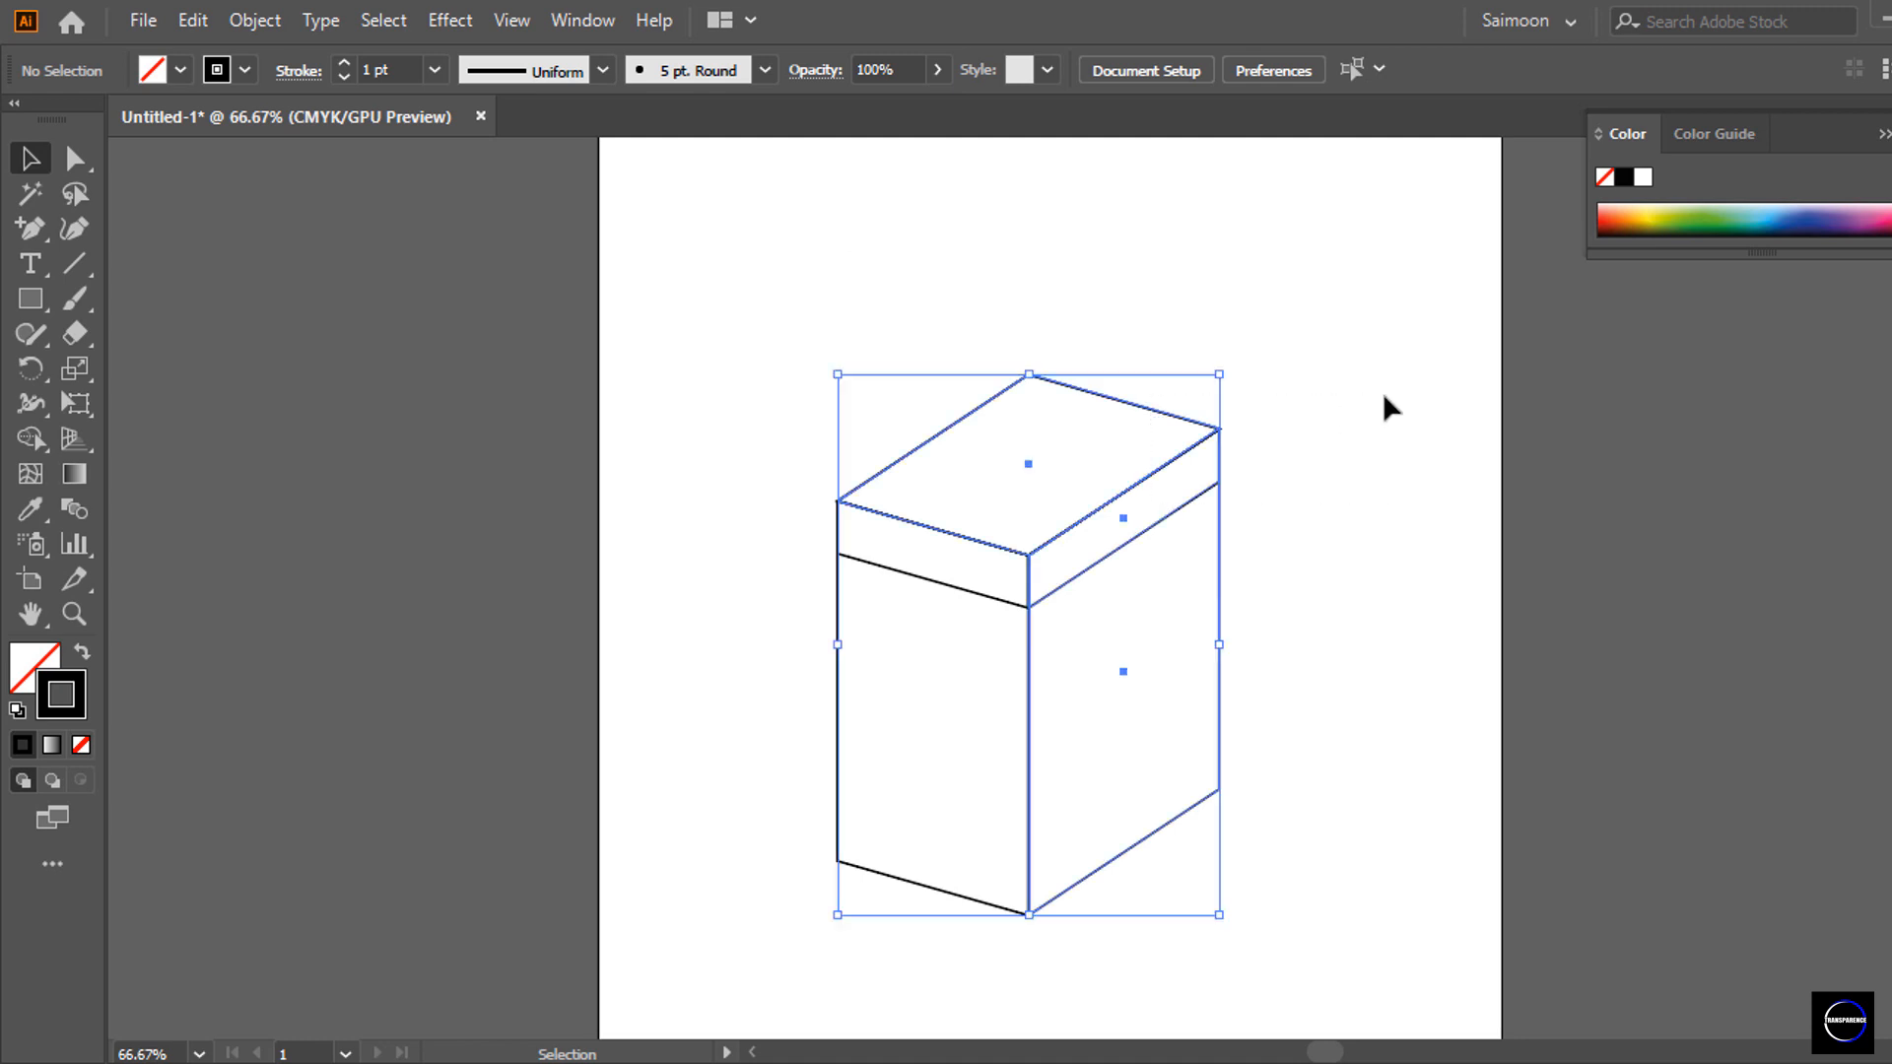
click(1294, 560)
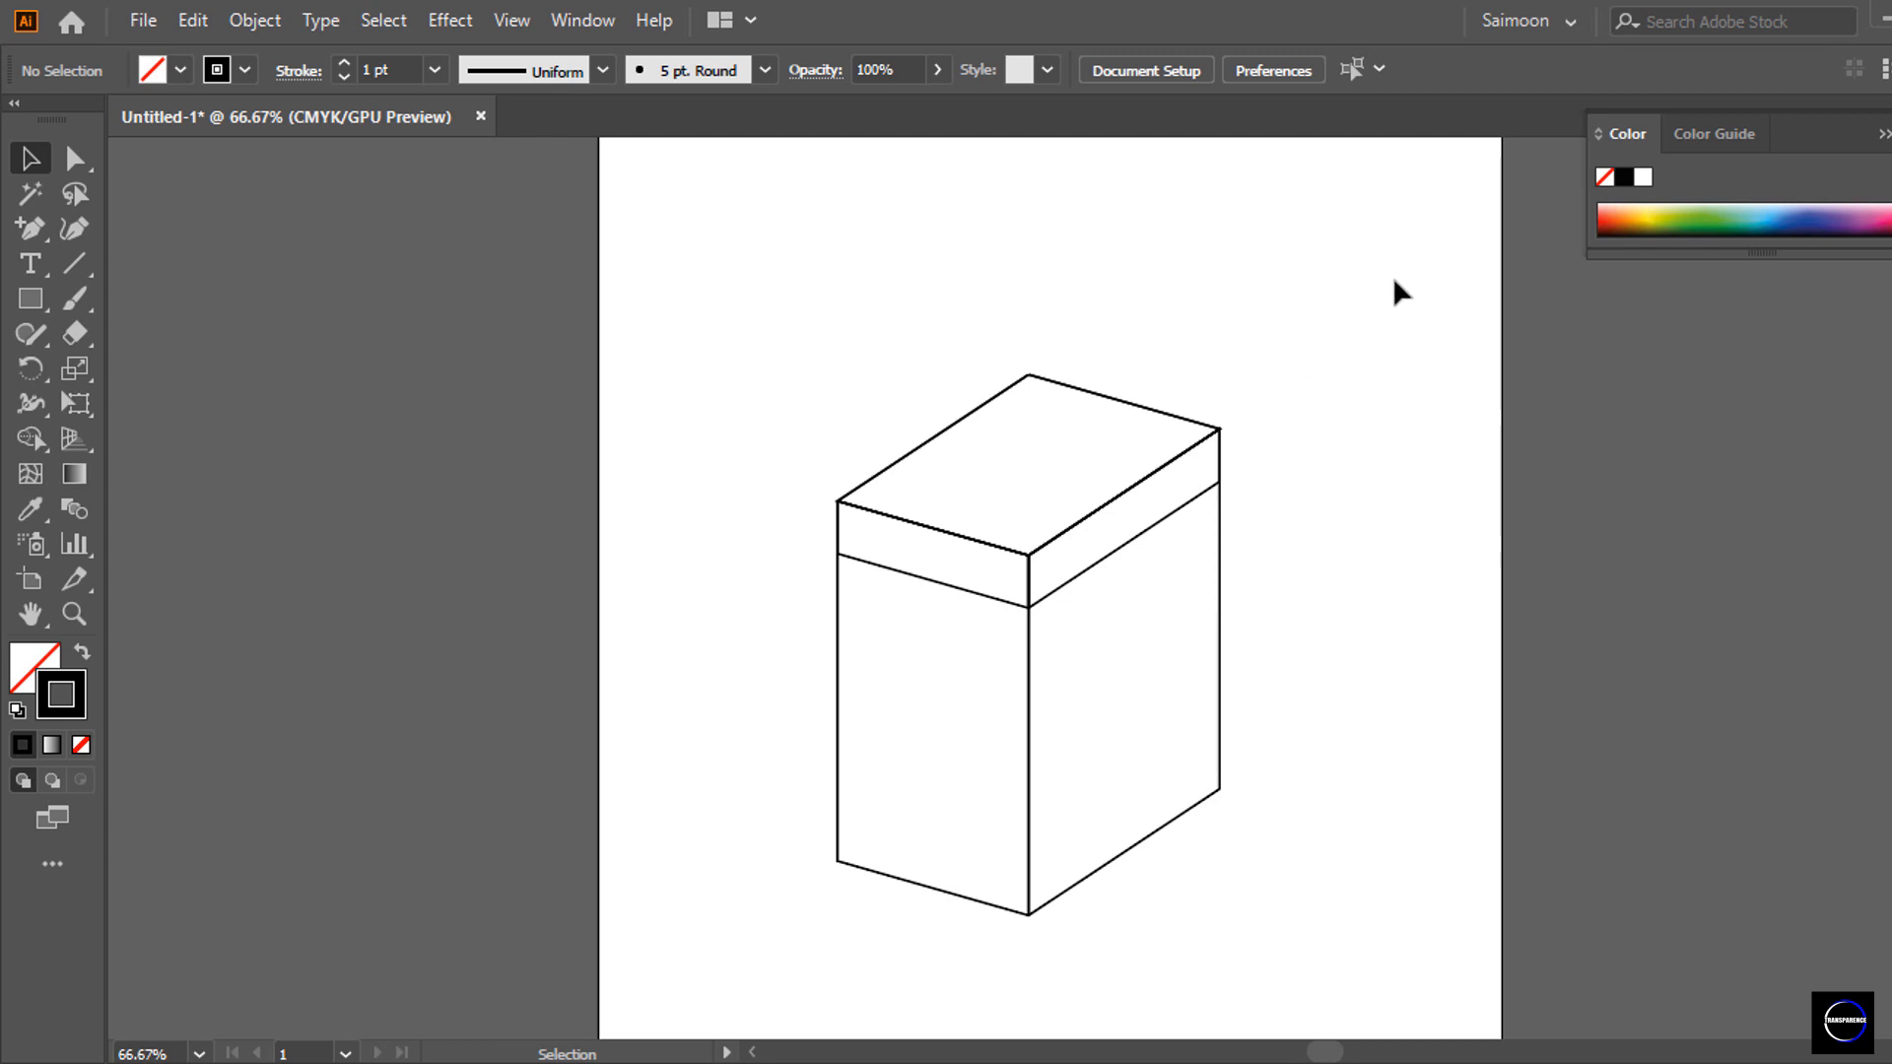
drag(1398, 279, 783, 969)
click(252, 19)
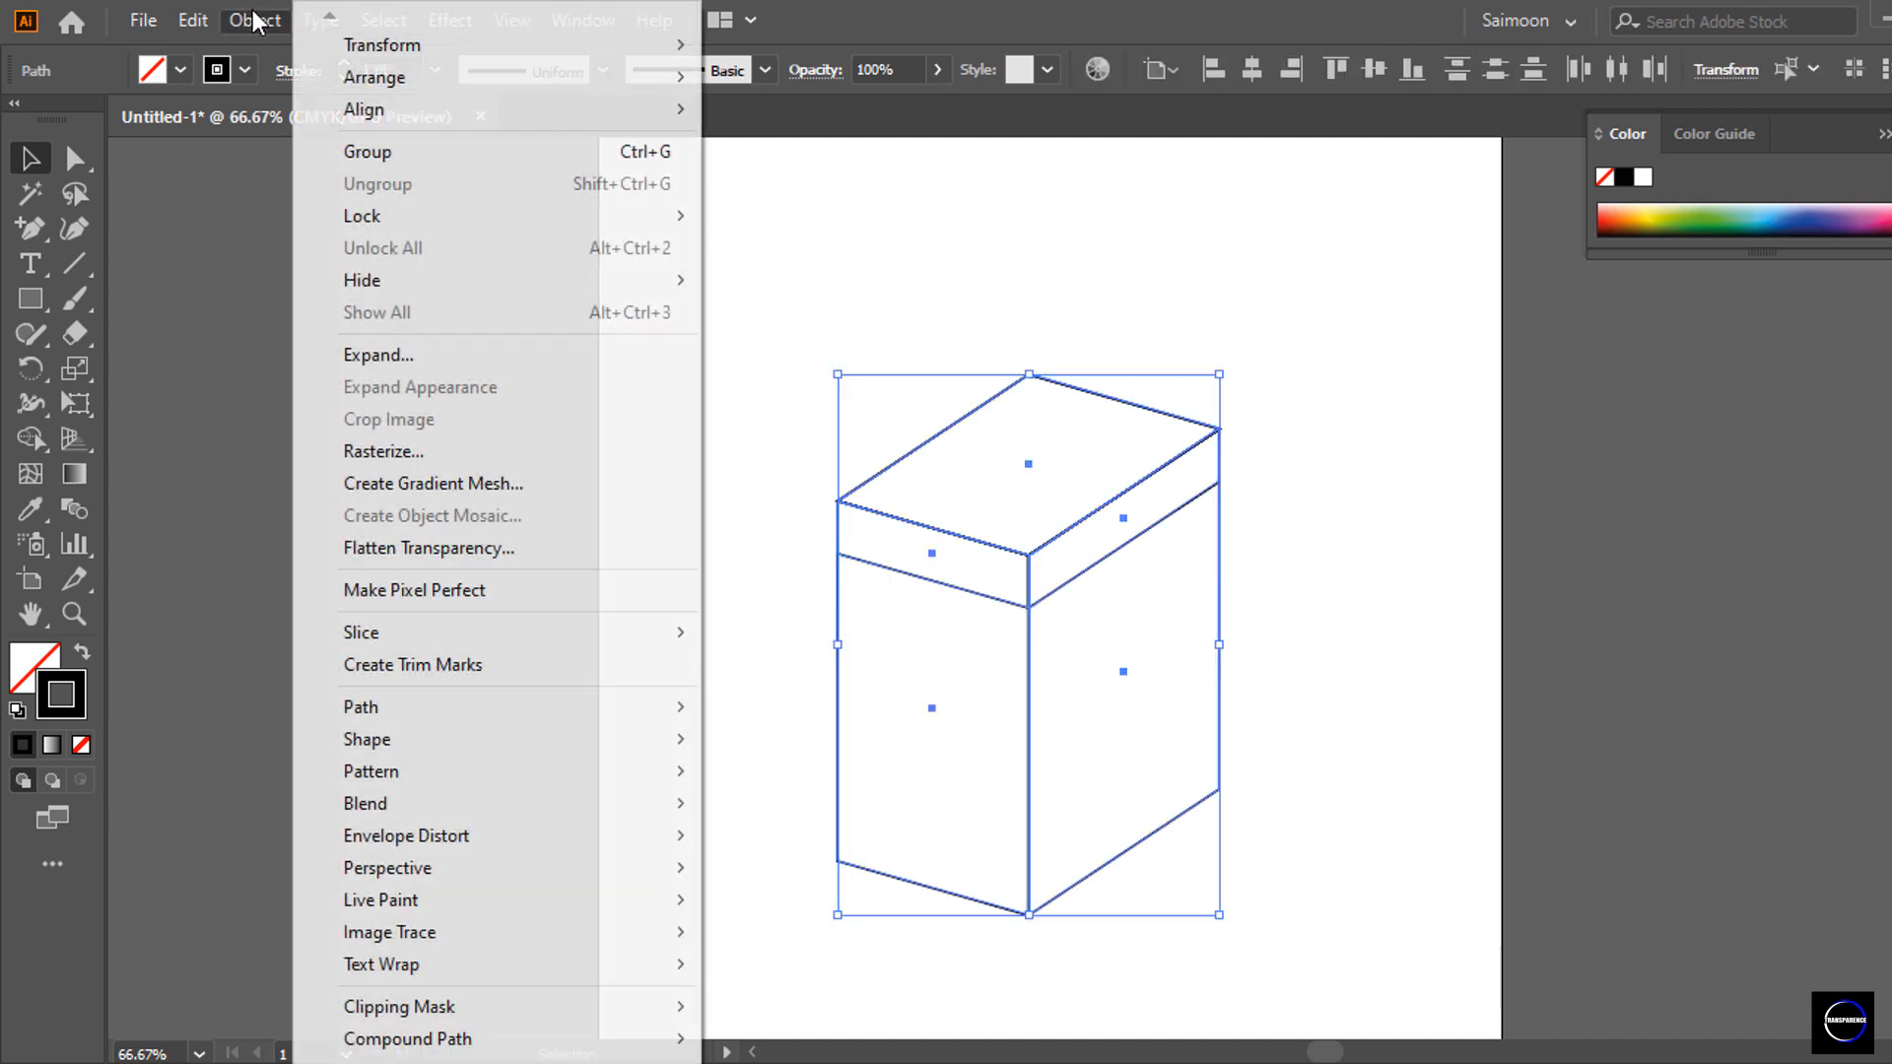
click(366, 151)
click(1184, 287)
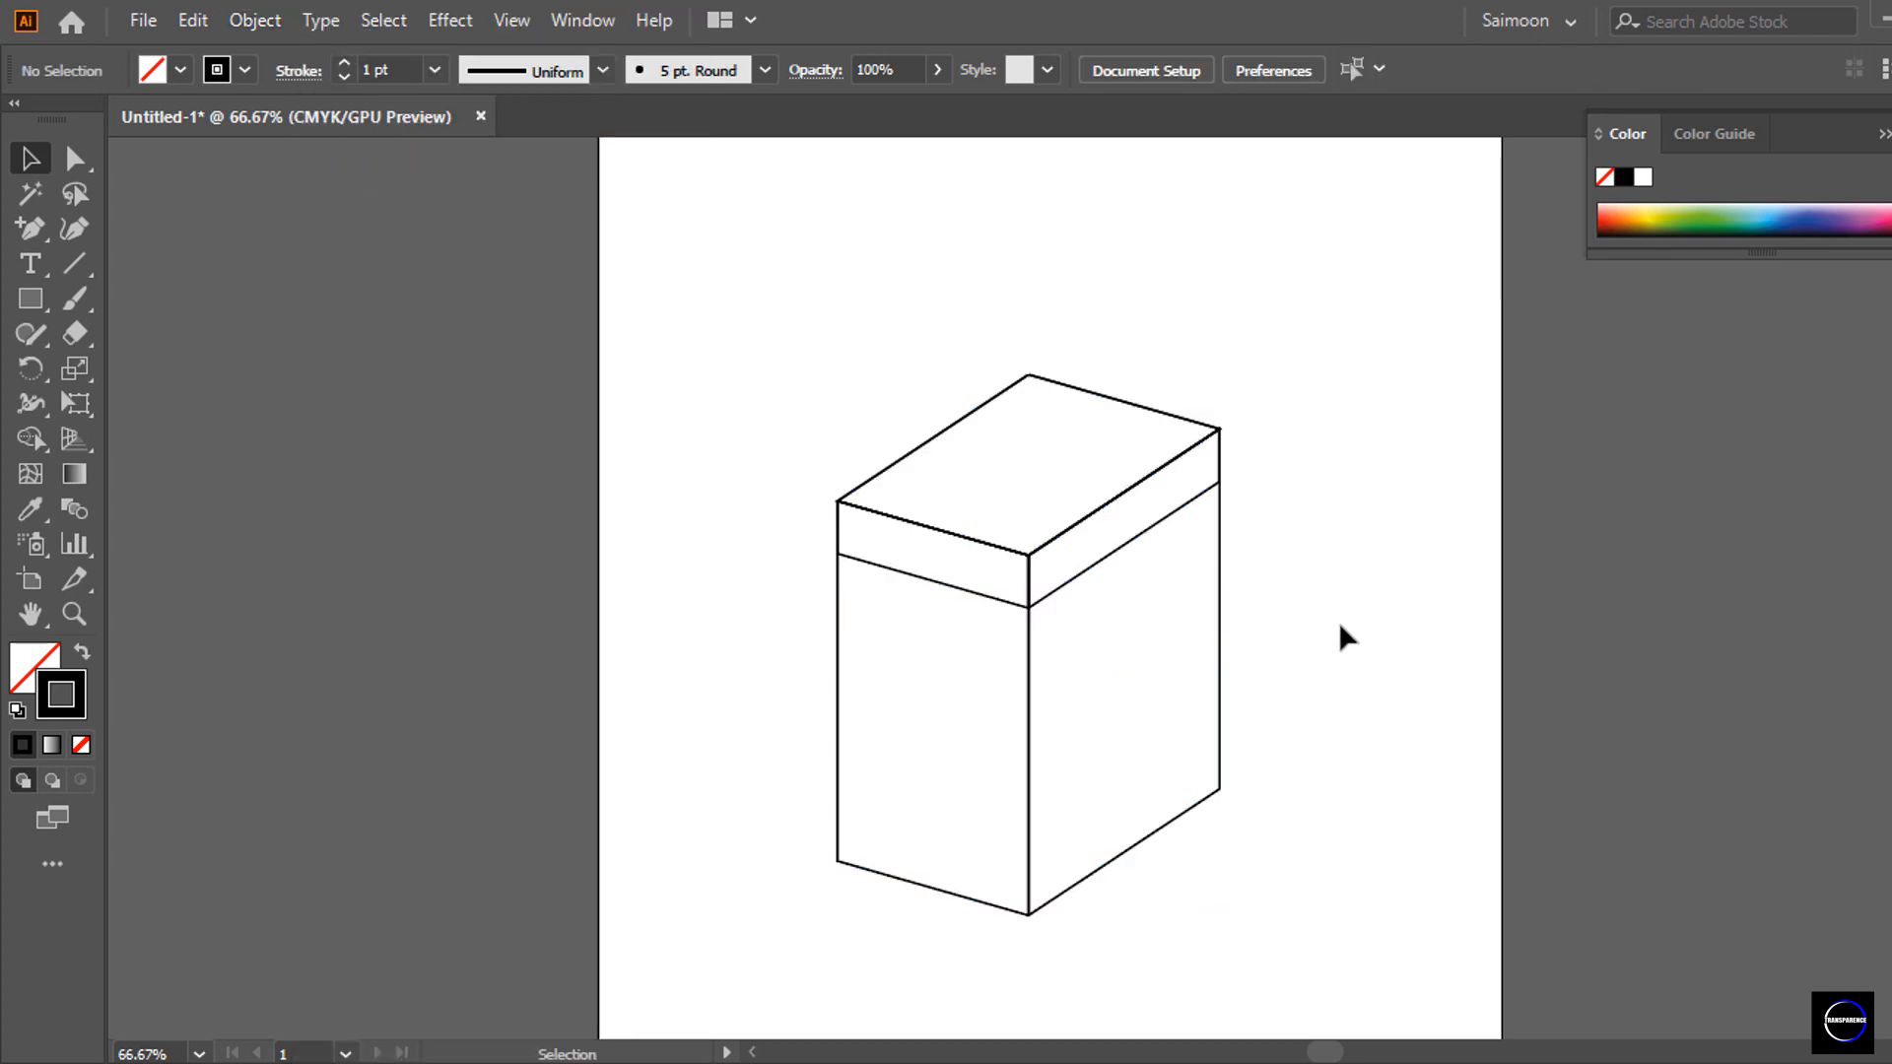
Move the grouped box as one object up and to the left on the artboard, and select the group.
drag(1186, 510, 1436, 347)
key(ctrl+z)
click(1251, 354)
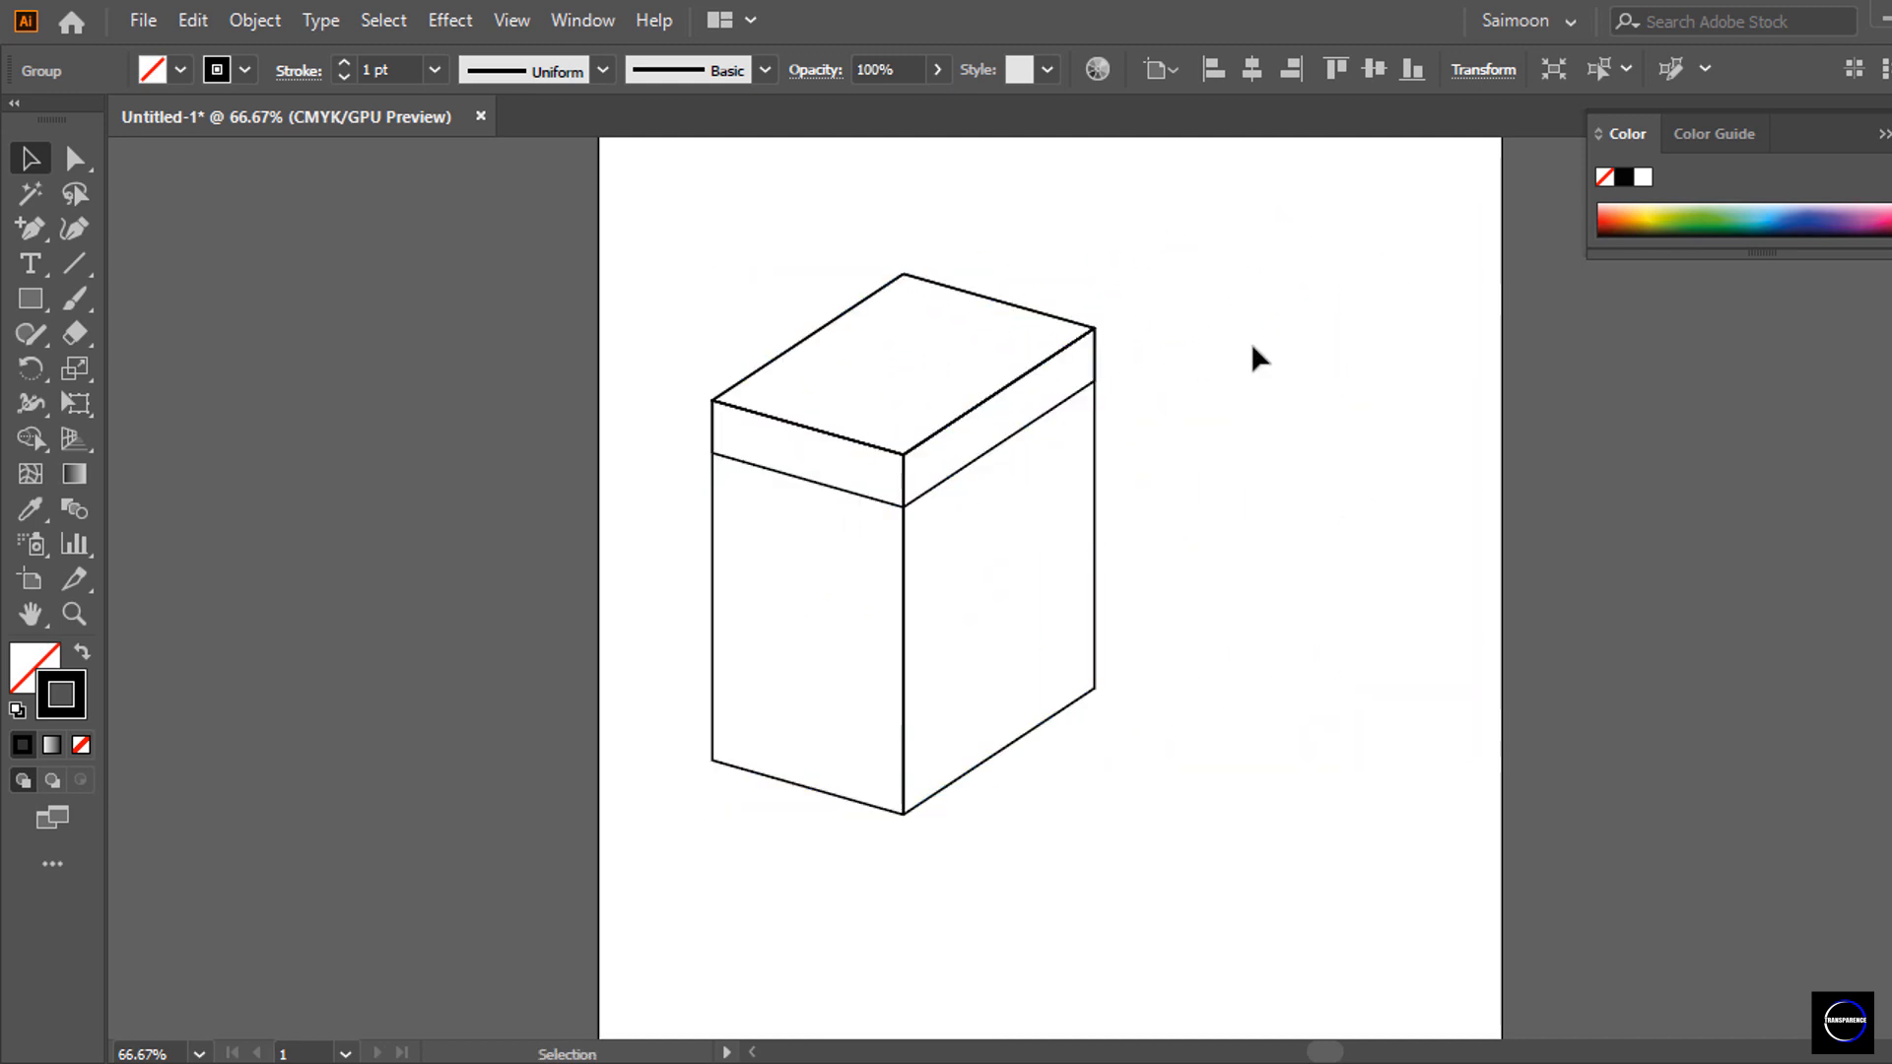
drag(1172, 198, 731, 887)
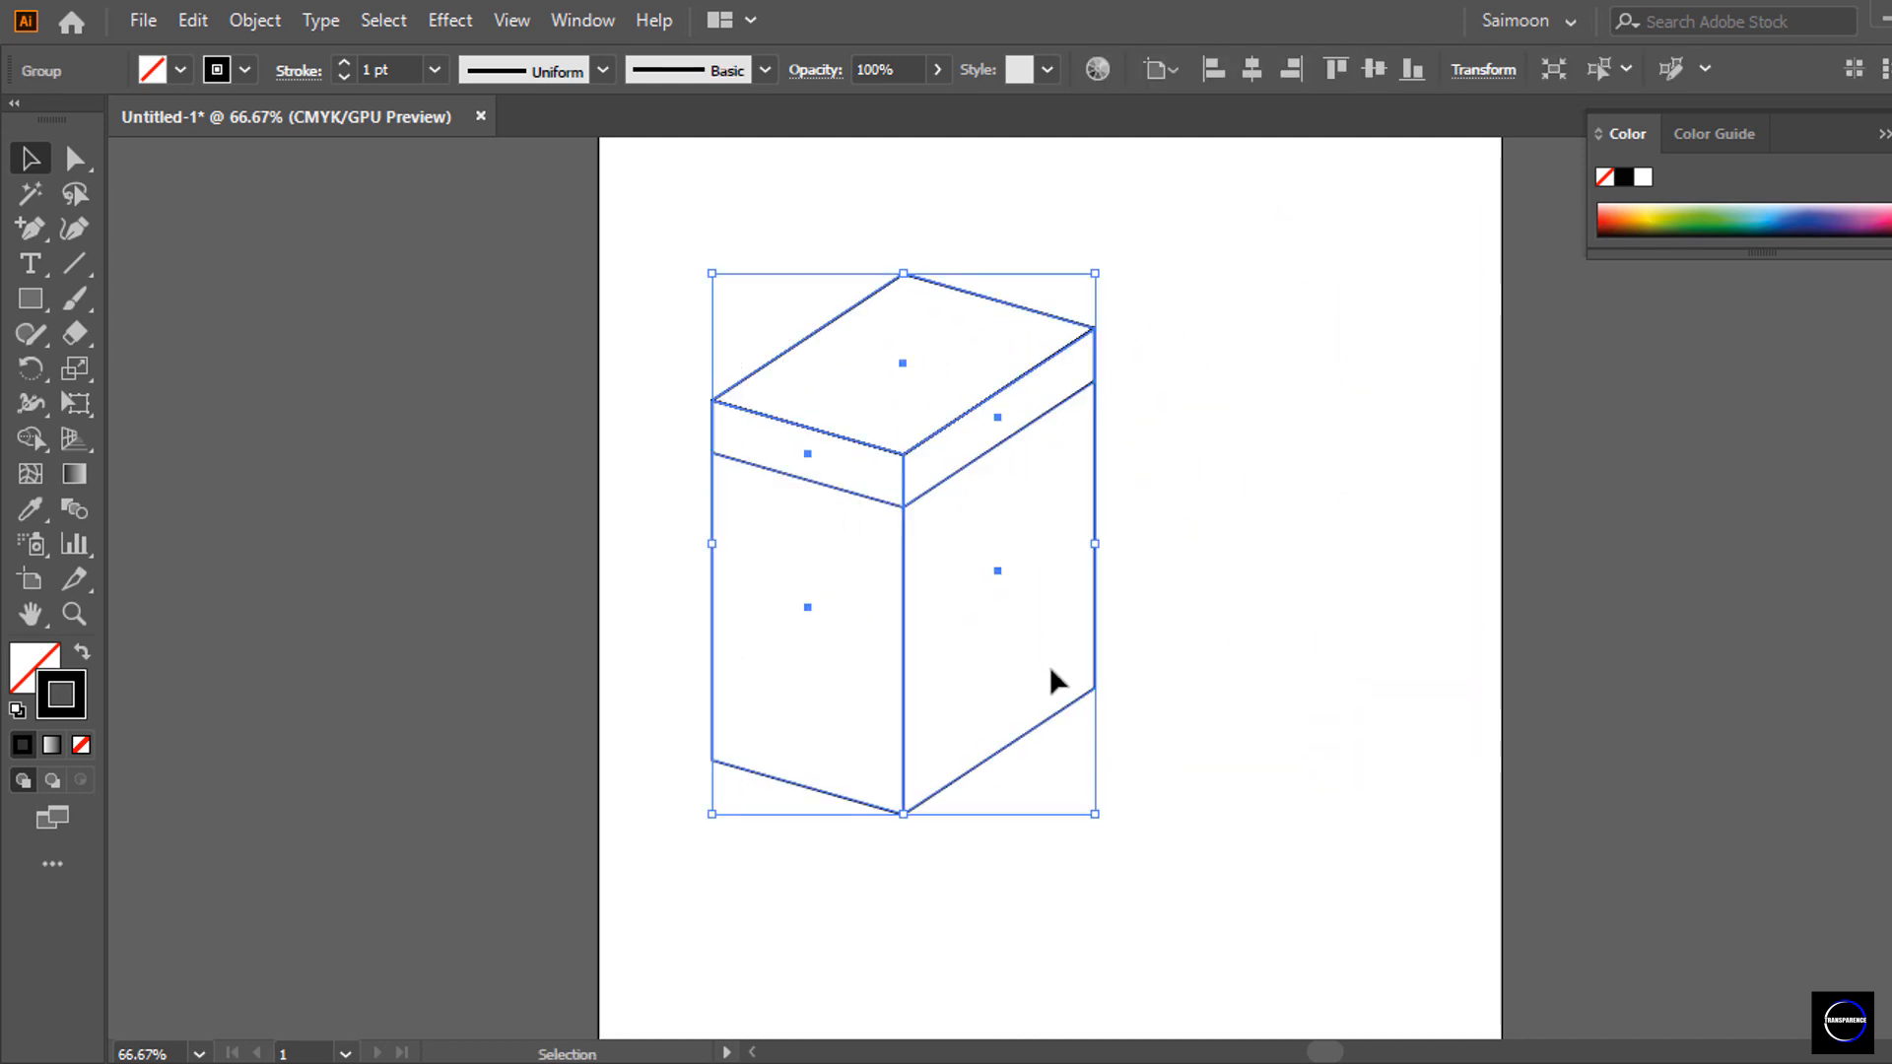